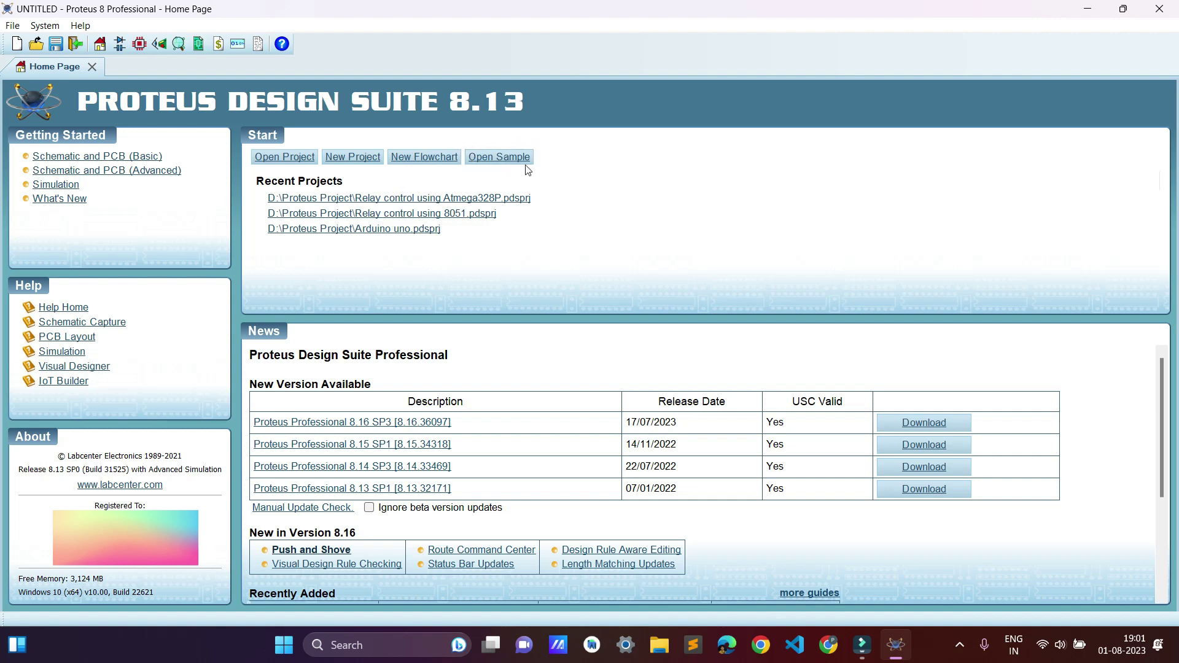
Start a new project and name it "Sample circuit".
left_click(810, 143)
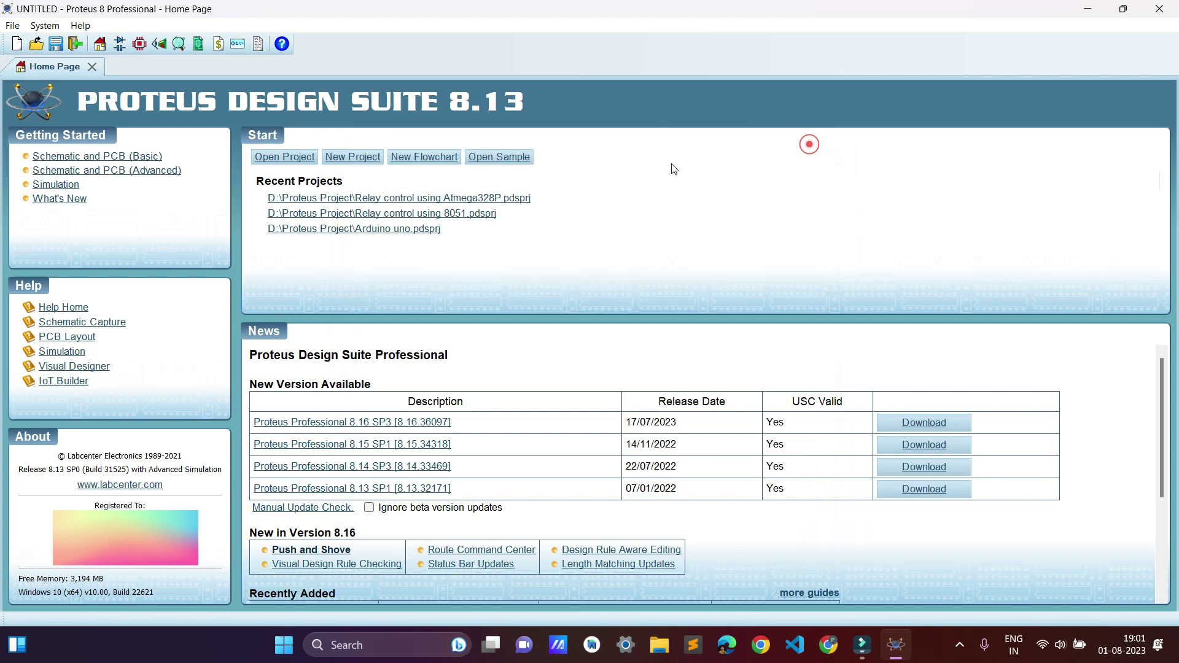
left_click(353, 157)
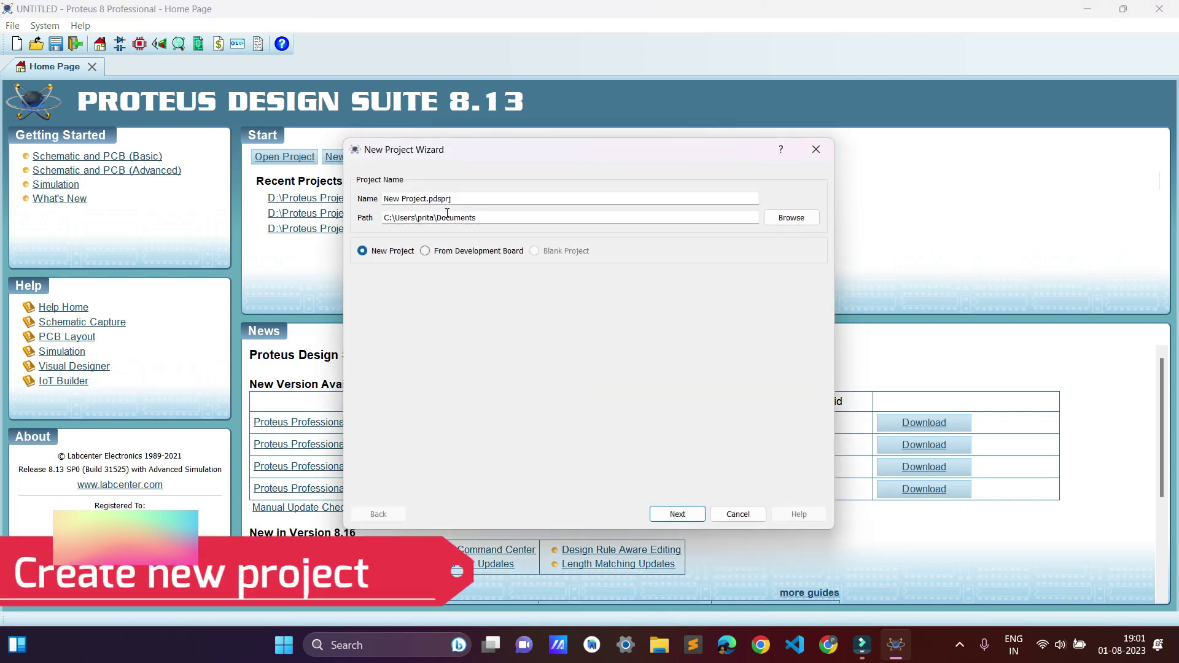
left_click(426, 197)
key("BackSpace")
key("BackSpace")
key("BackSpace")
key("BackSpace")
key("BackSpace")
key("BackSpace")
key("BackSpace")
key("BackSpace")
key("BackSpace")
key("BackSpace")
key("BackSpace")
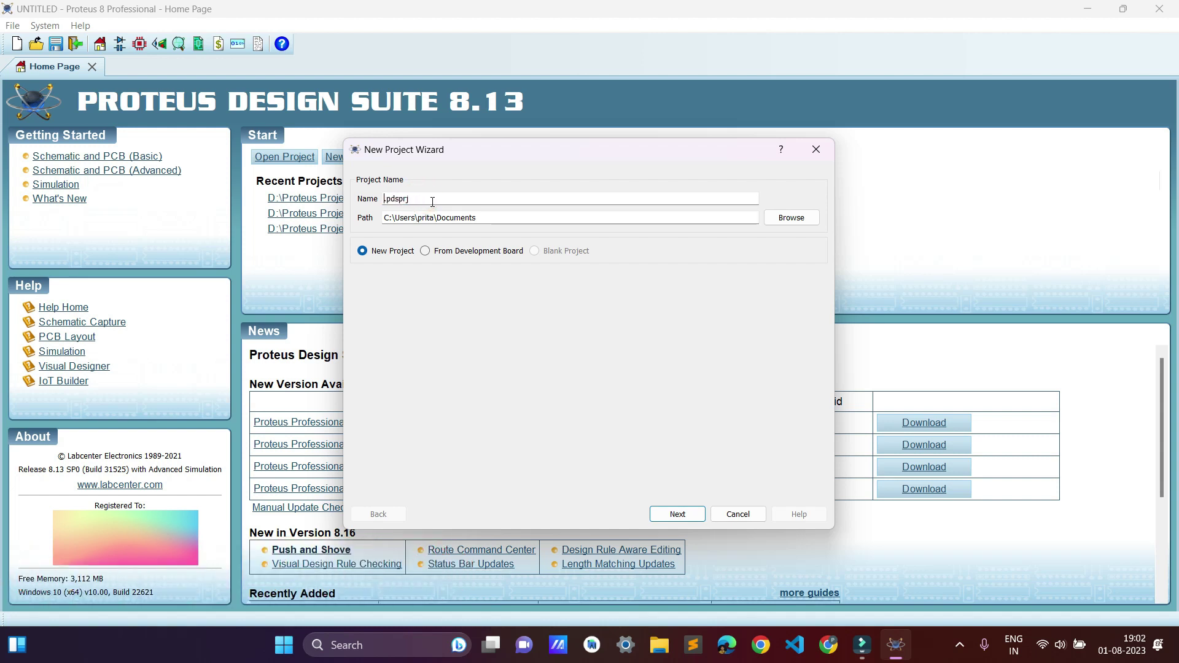
type("Sample circuit")
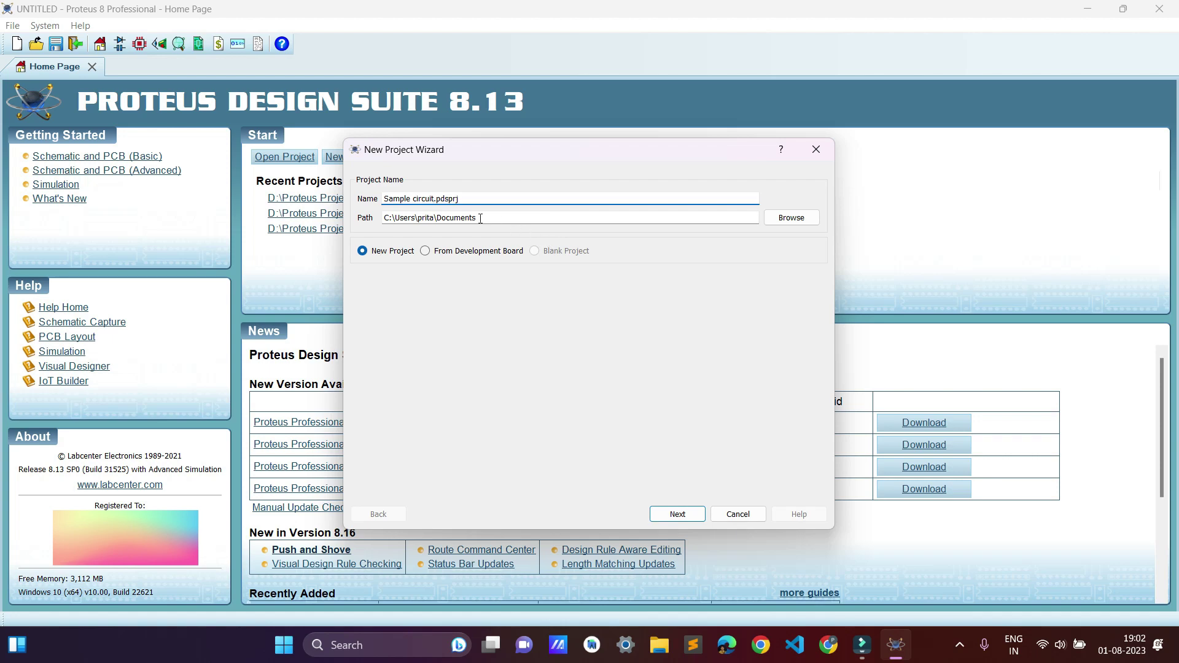
Set the project's save location to the folder D:\Proteus Project.
left_click(787, 219)
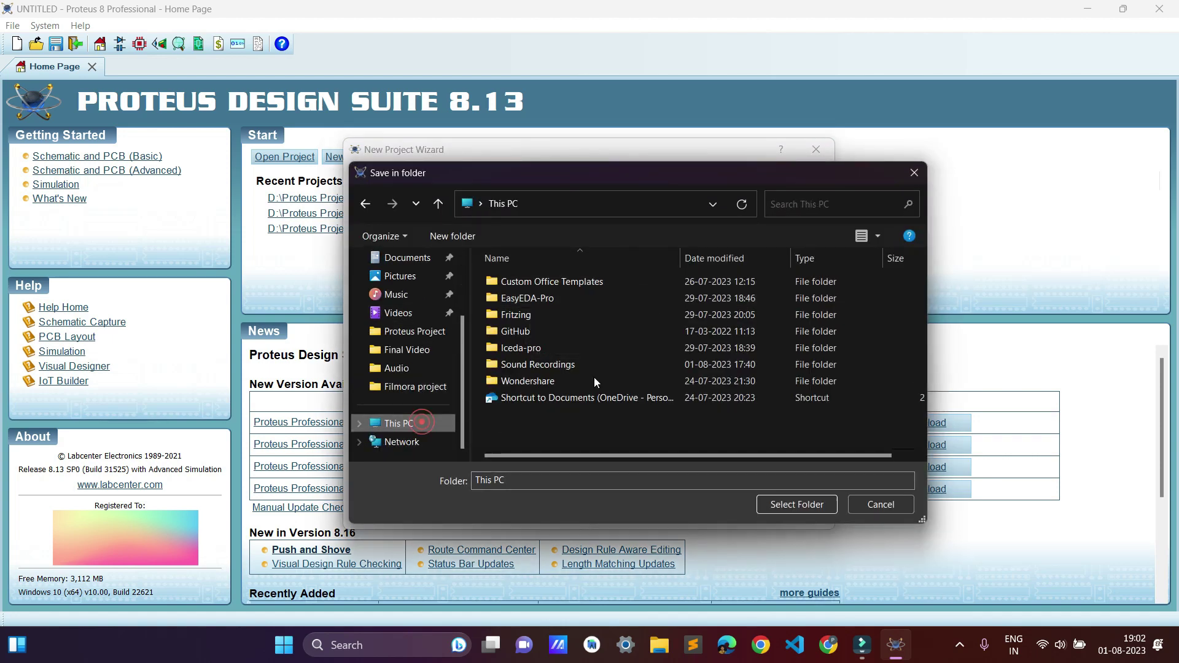
double_click(527, 289)
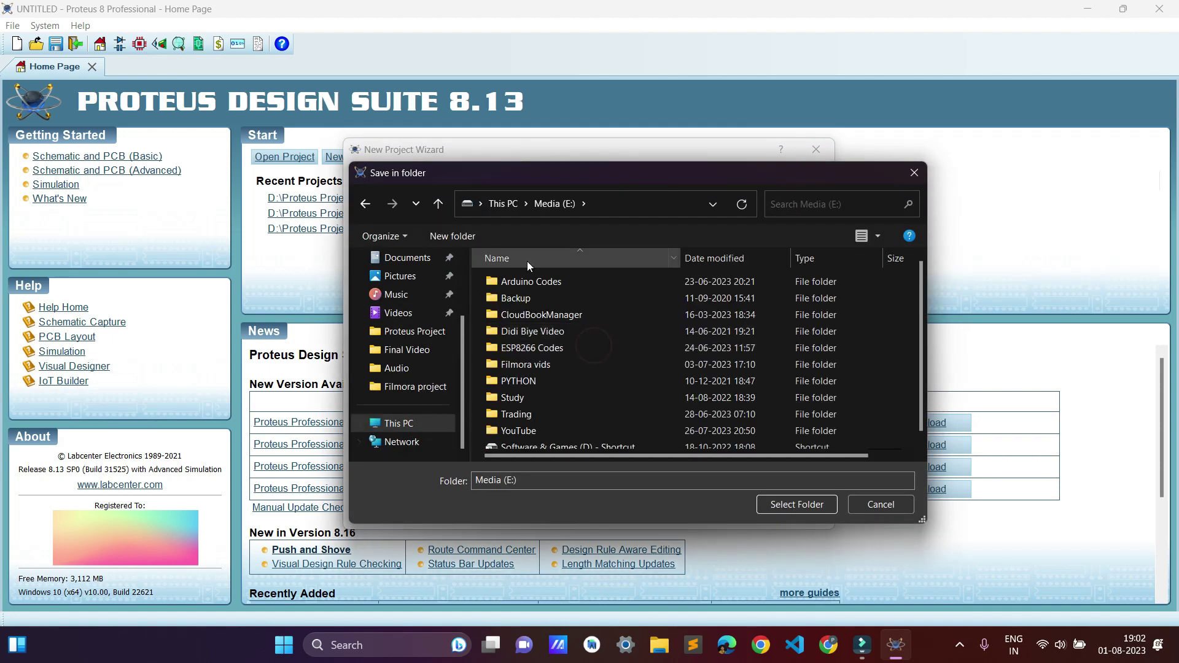
double_click(571, 349)
scroll(571, 369, "down", 3)
left_click(558, 403)
left_click(797, 504)
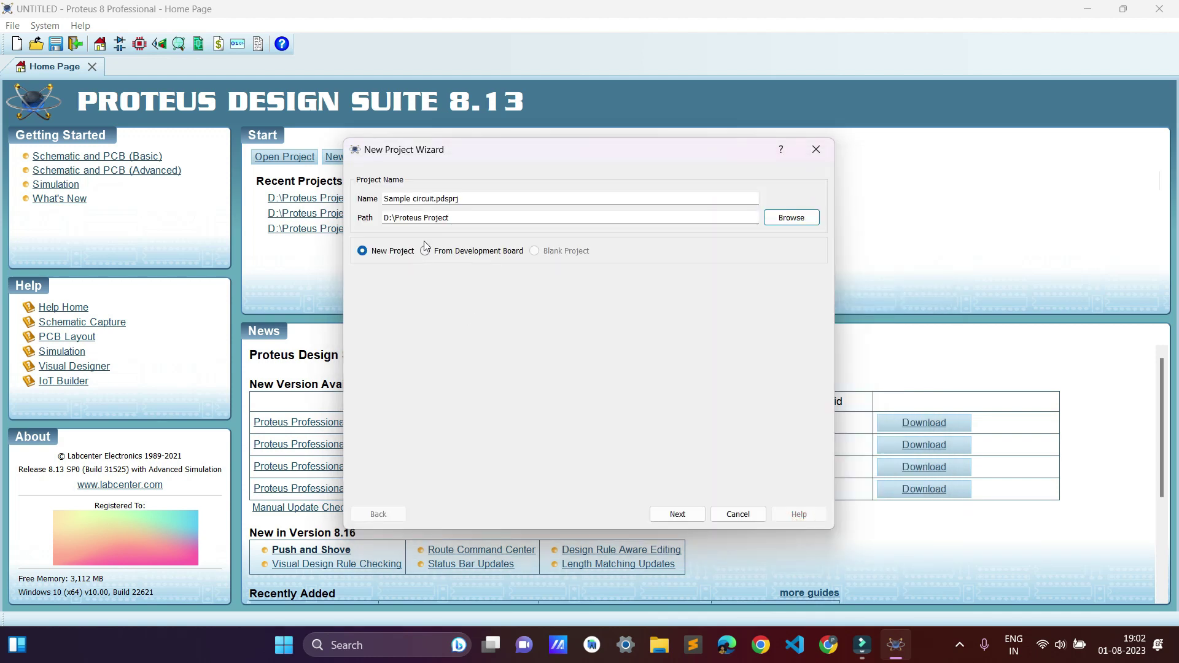
left_click(434, 199)
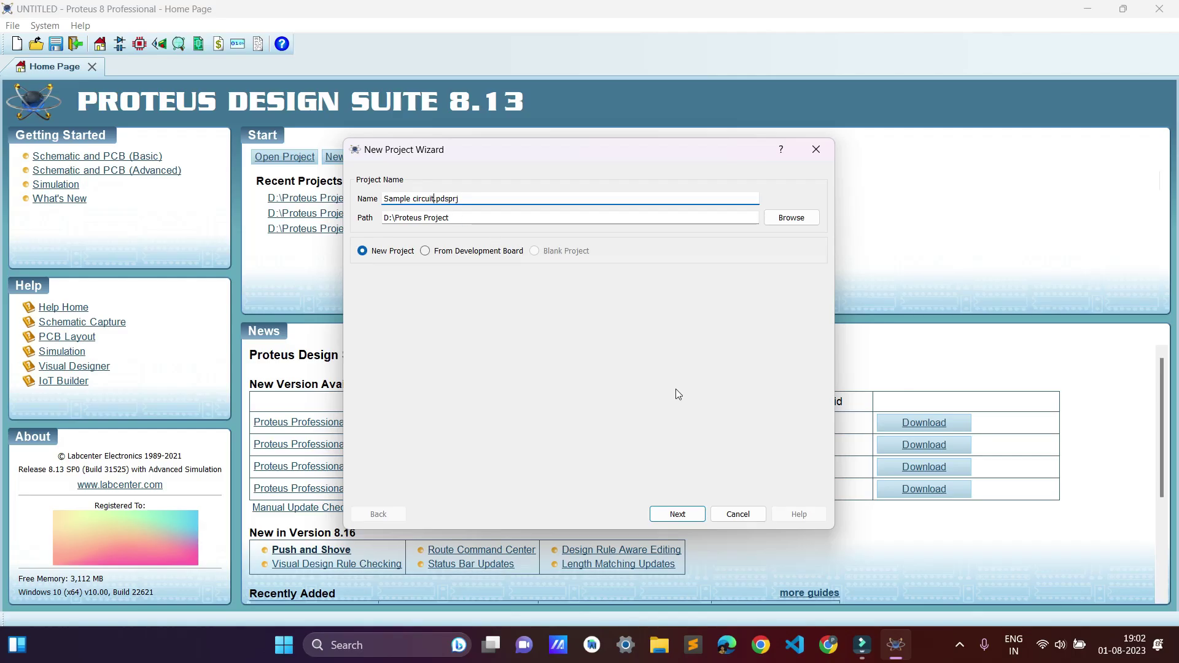
Create the project with the DEFAULT schematic template, no PCB layout and no firmware project.
left_click(677, 515)
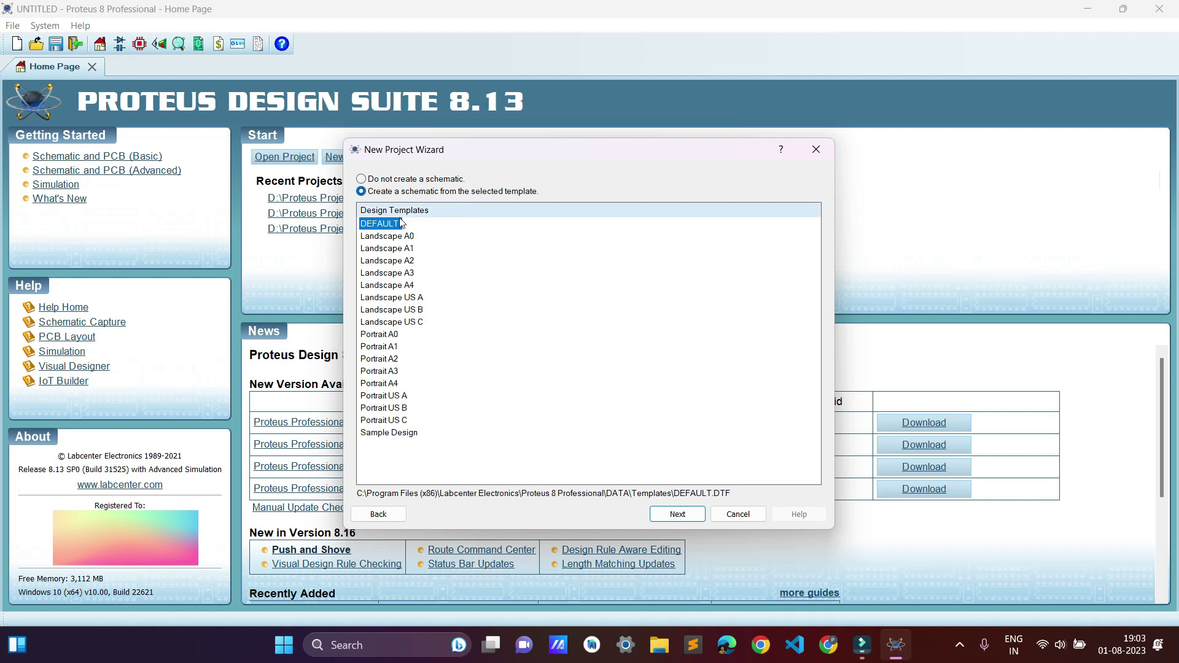
left_click(677, 514)
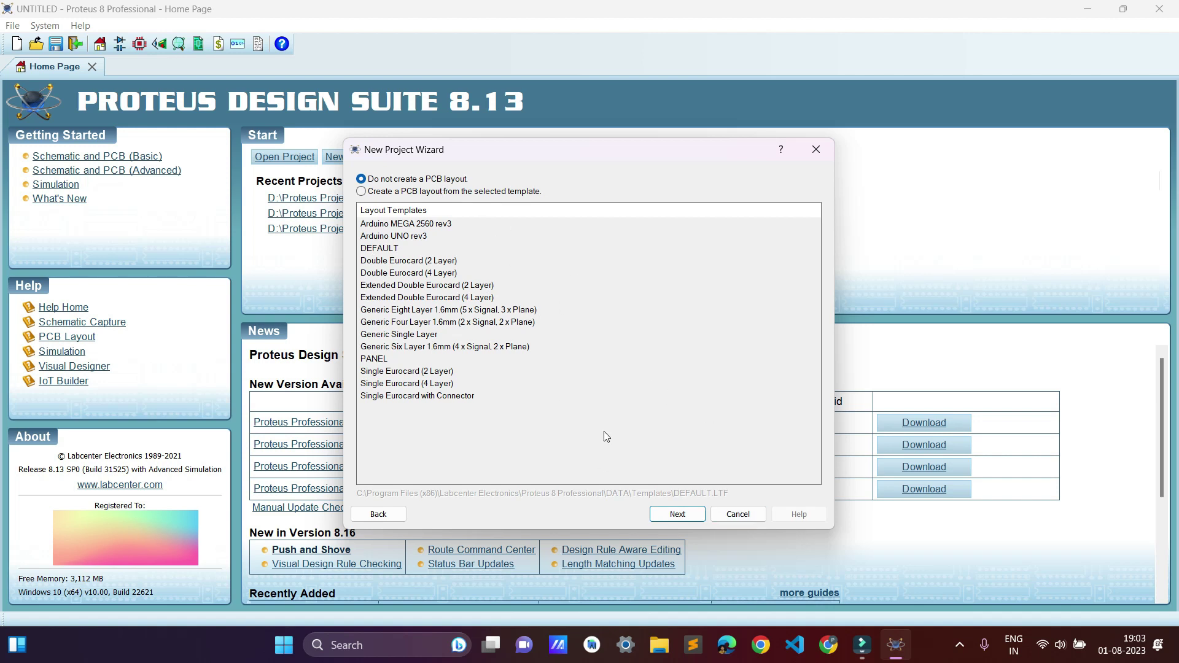
left_click(677, 514)
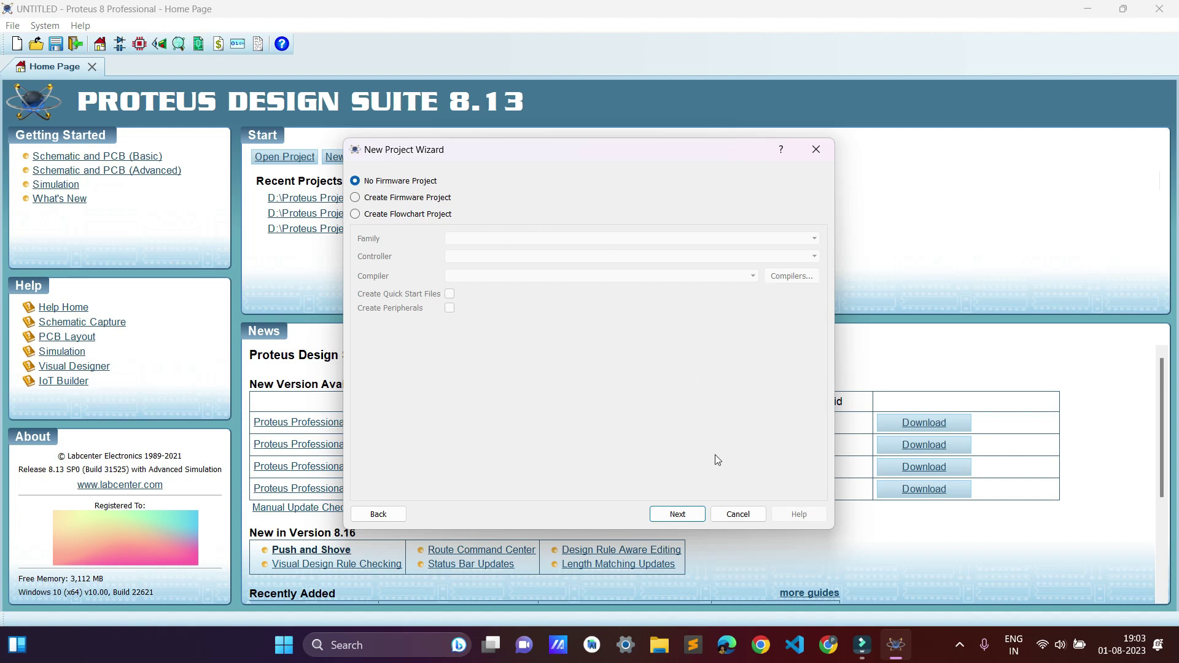
left_click(676, 515)
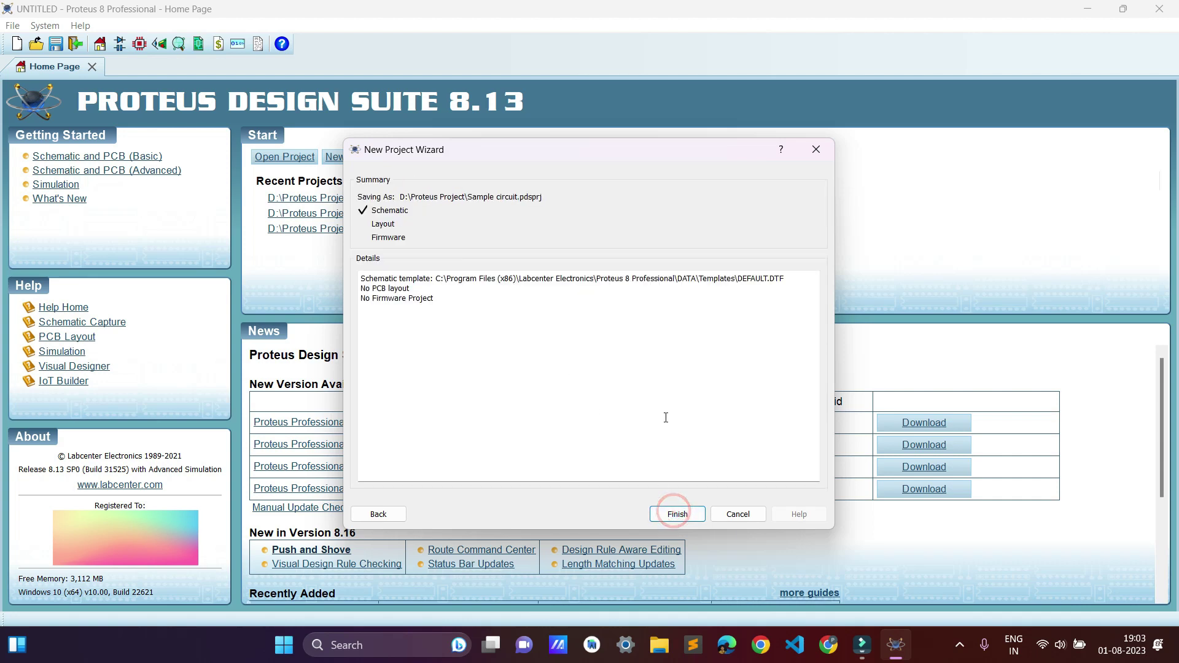
left_click(687, 514)
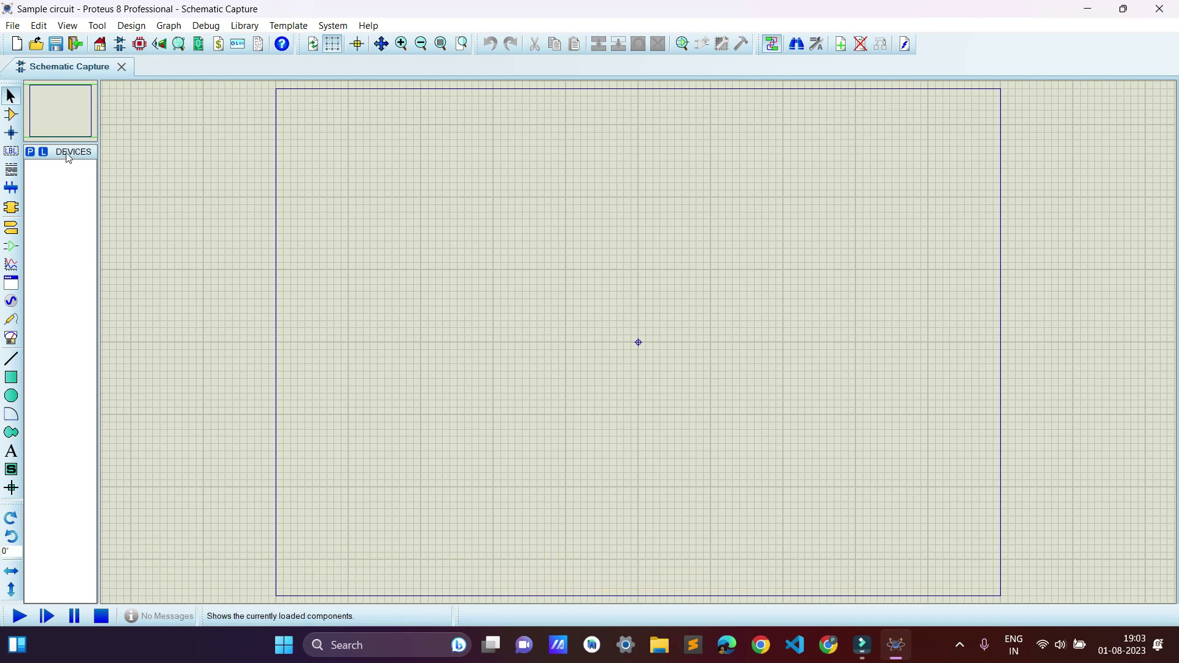
Place a default terminal on the schematic sheet and an input terminal directly above it.
left_click(11, 96)
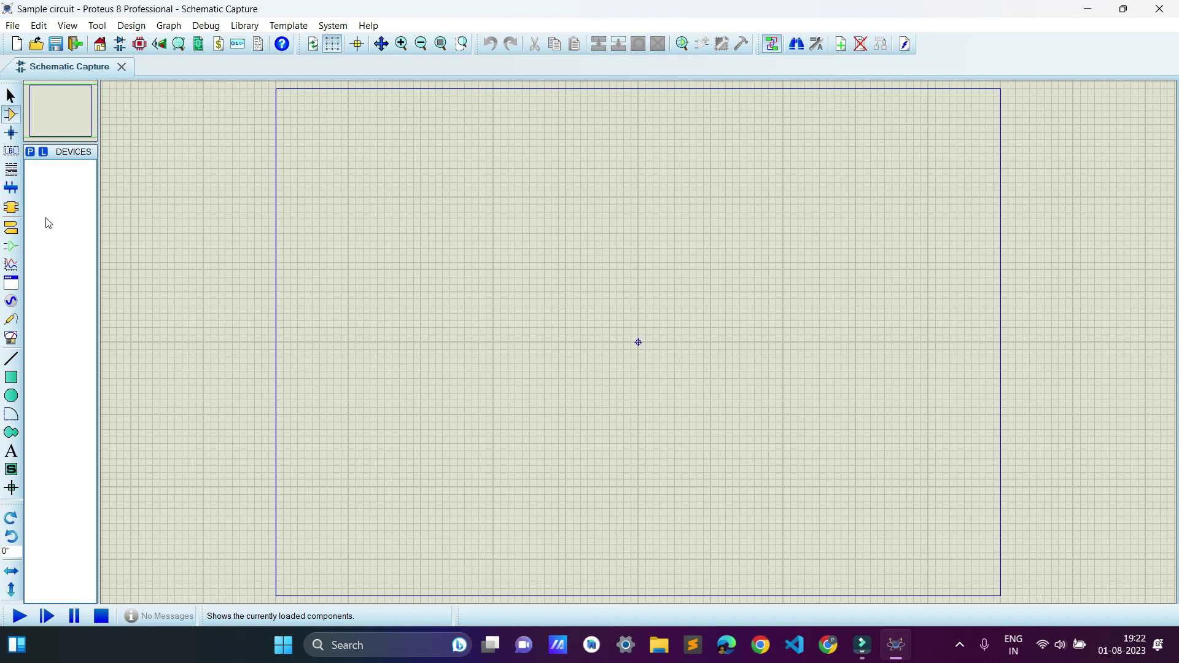
left_click(17, 231)
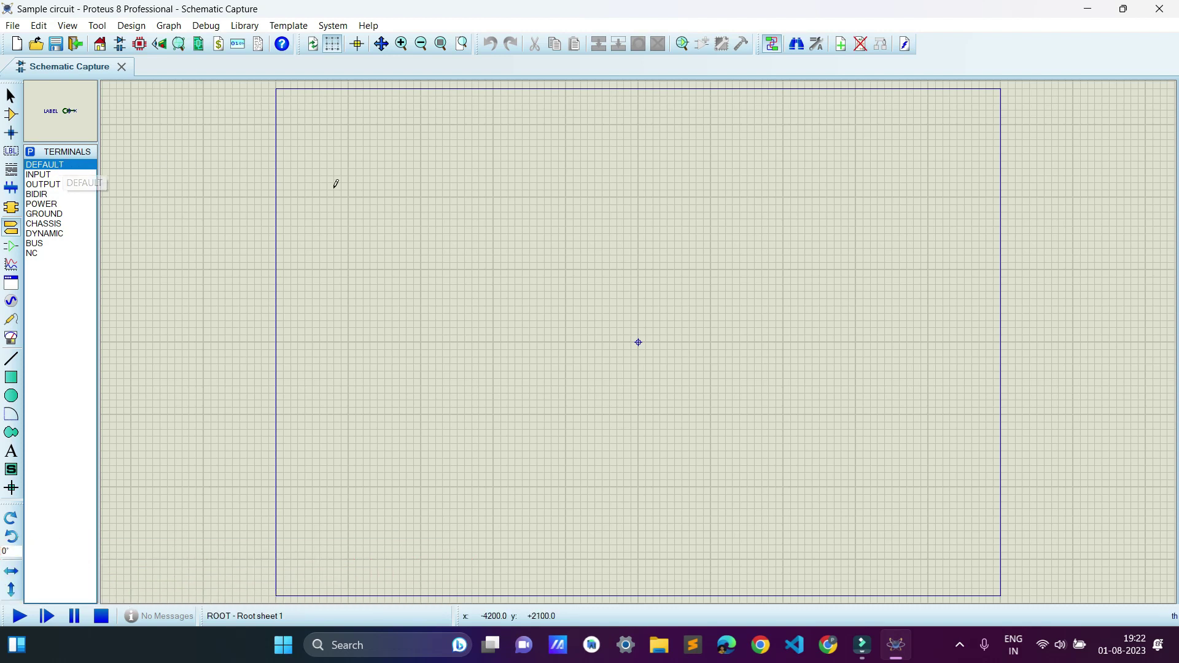
scroll(638, 342, "up", 2)
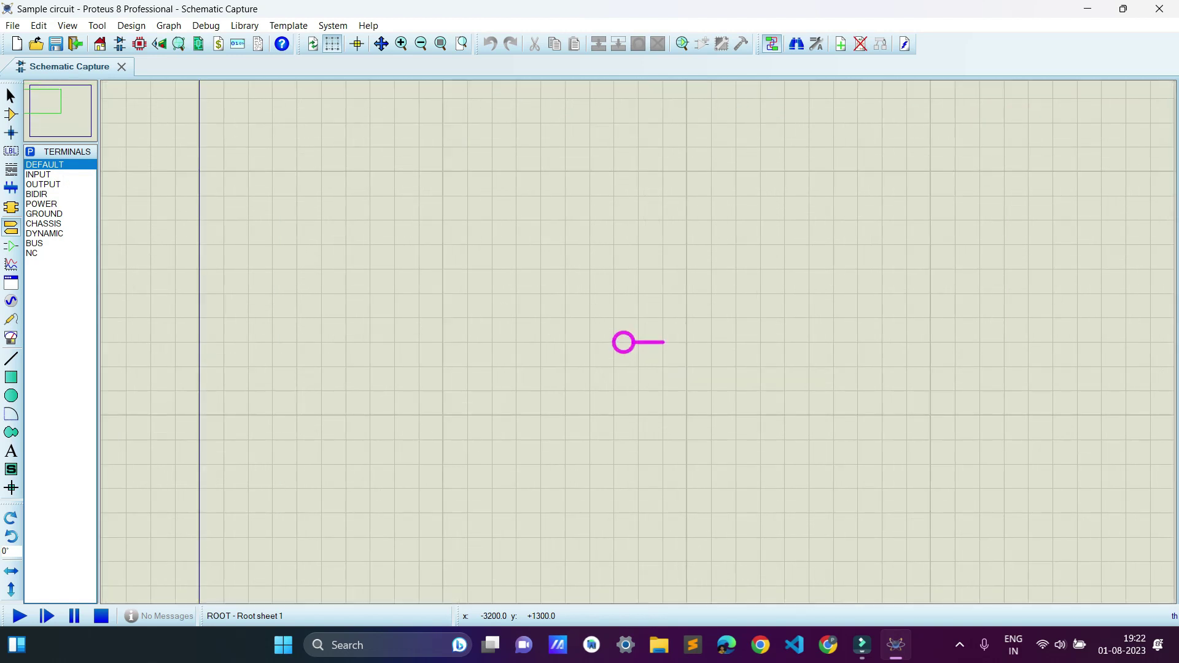
left_click(599, 342)
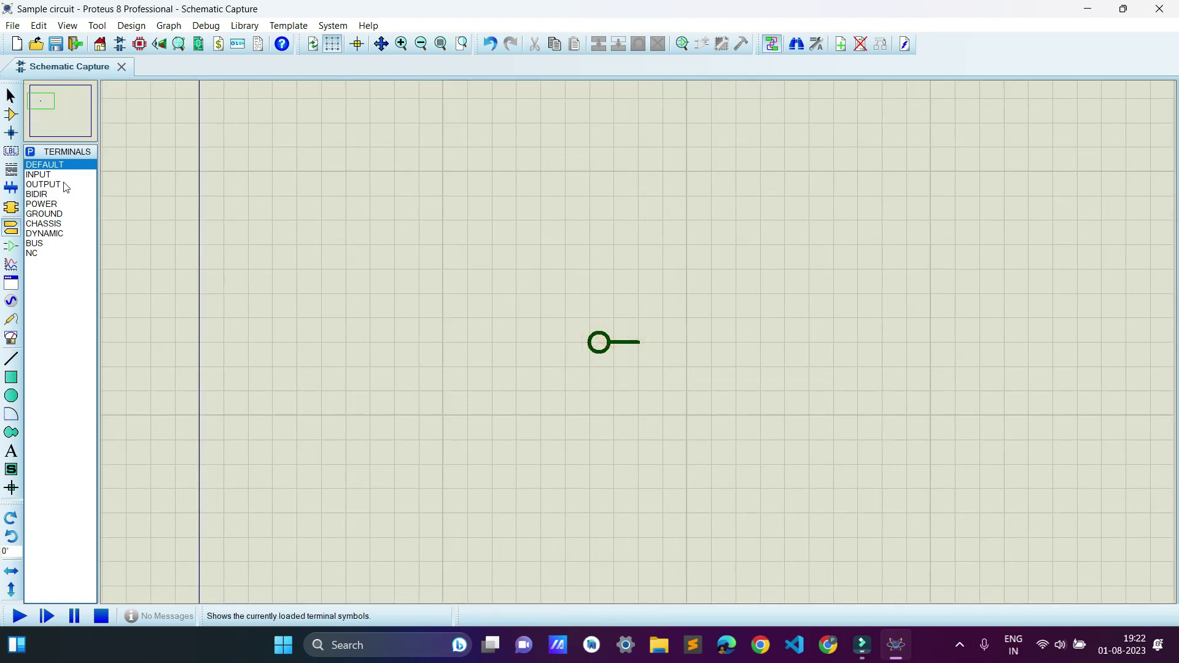
left_click(41, 174)
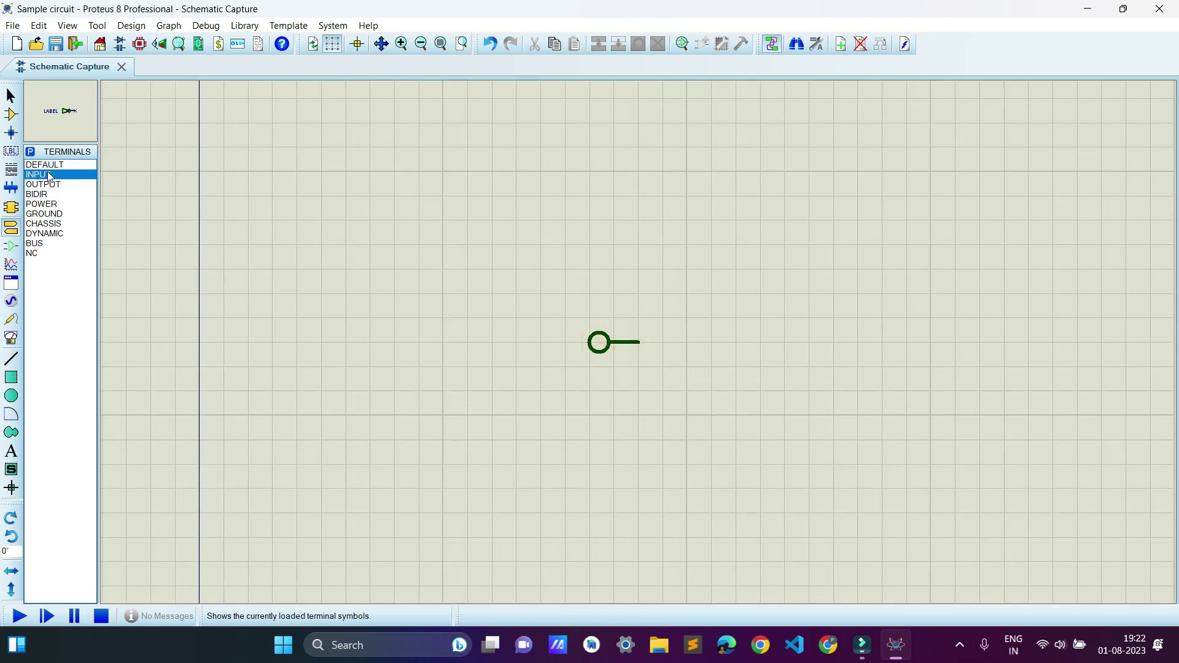
left_click(546, 230)
left_click(613, 264)
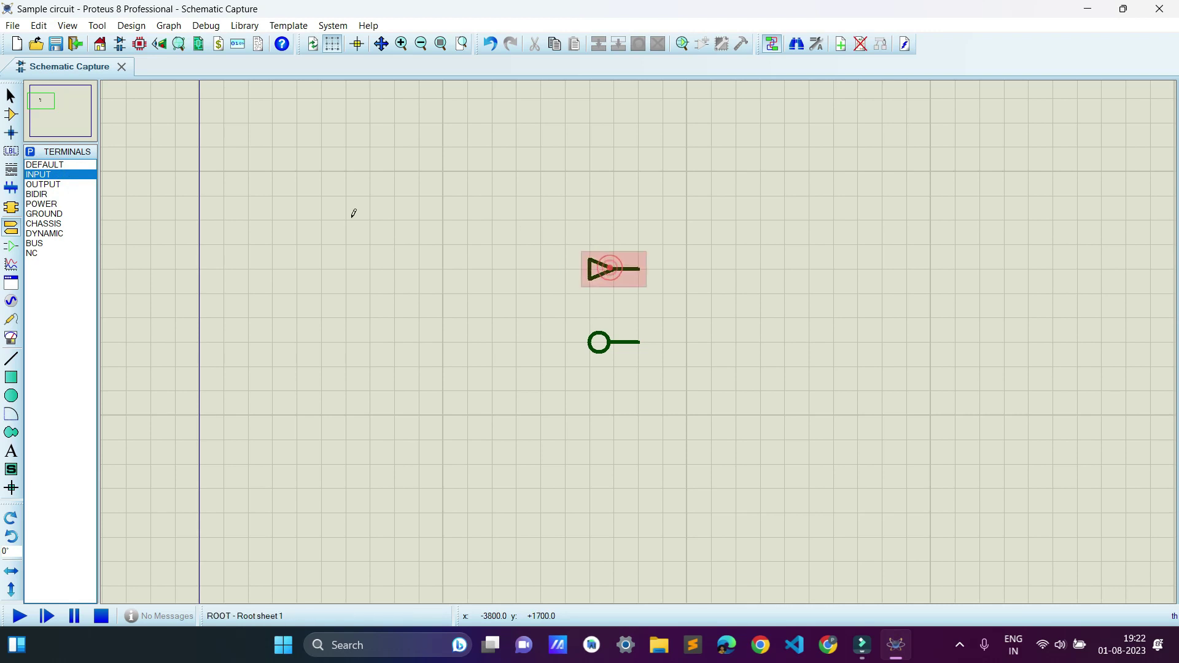
Place a ground terminal beside the default terminal and a power terminal above the ground terminal.
left_click(57, 215)
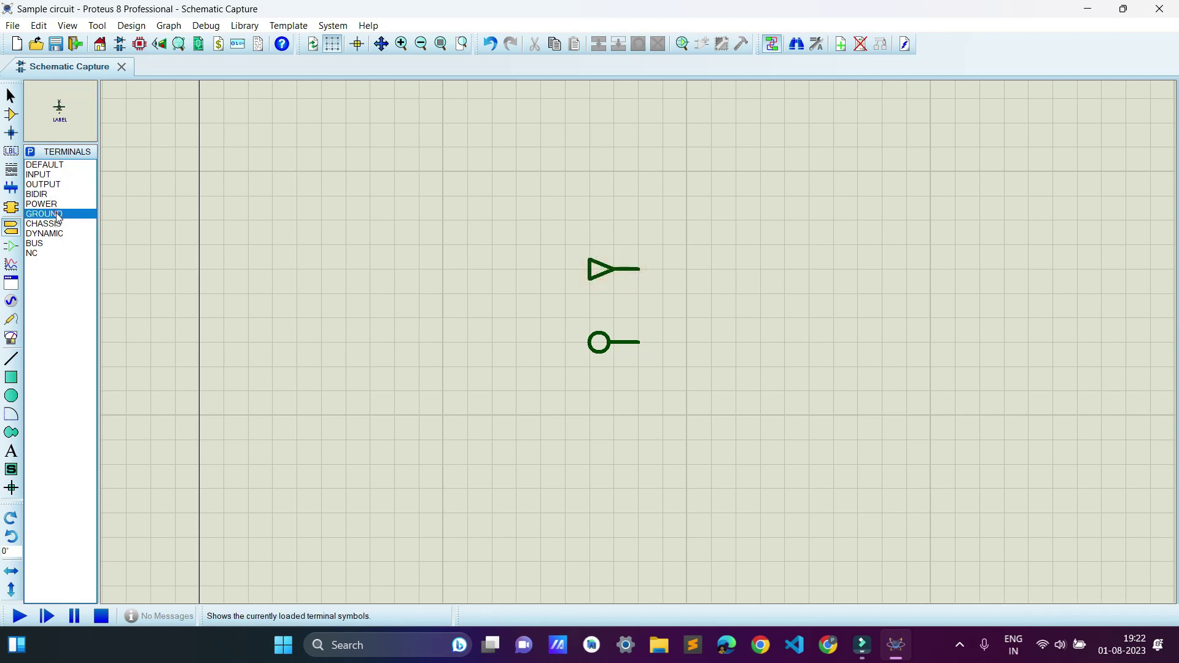
left_click(500, 185)
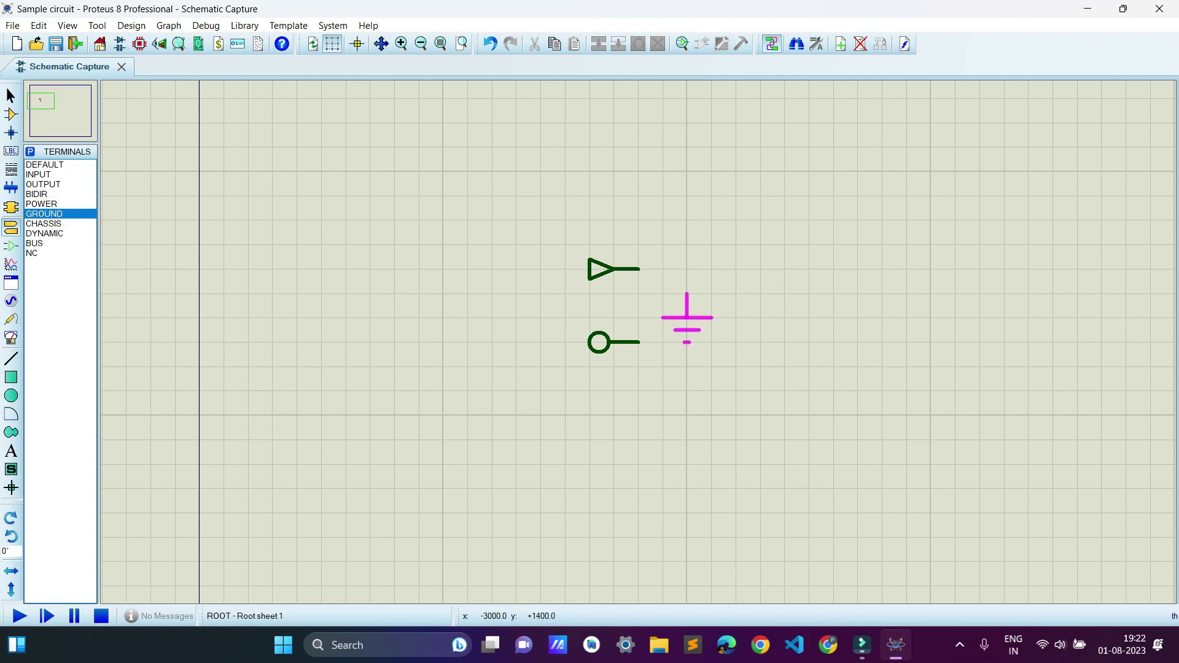
left_click(745, 354)
left_click(41, 204)
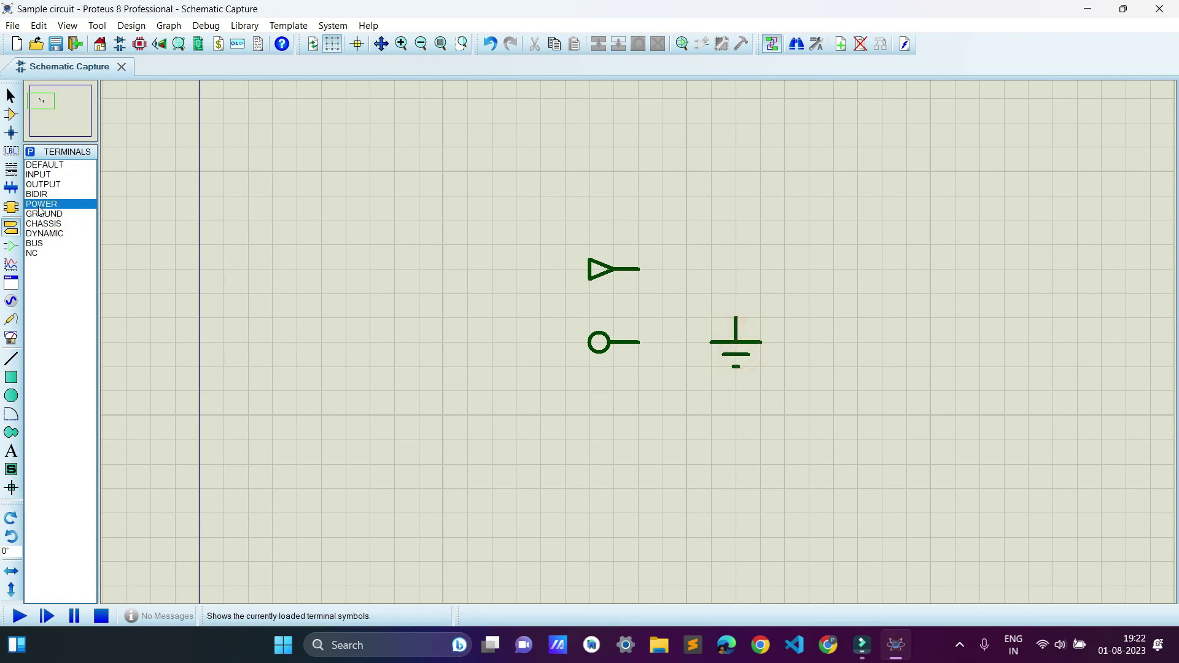
left_click(769, 206)
left_click(743, 202)
scroll(743, 203, "down", 1)
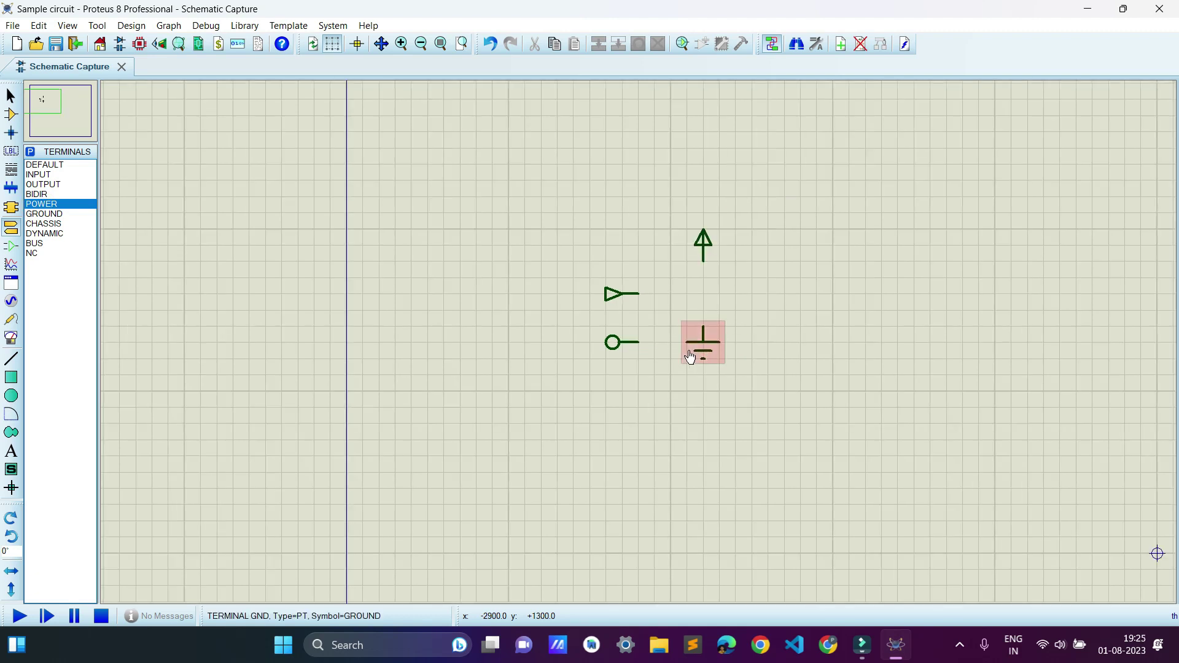
Label both the default terminal and the power terminal "terminal".
double_click(619, 352)
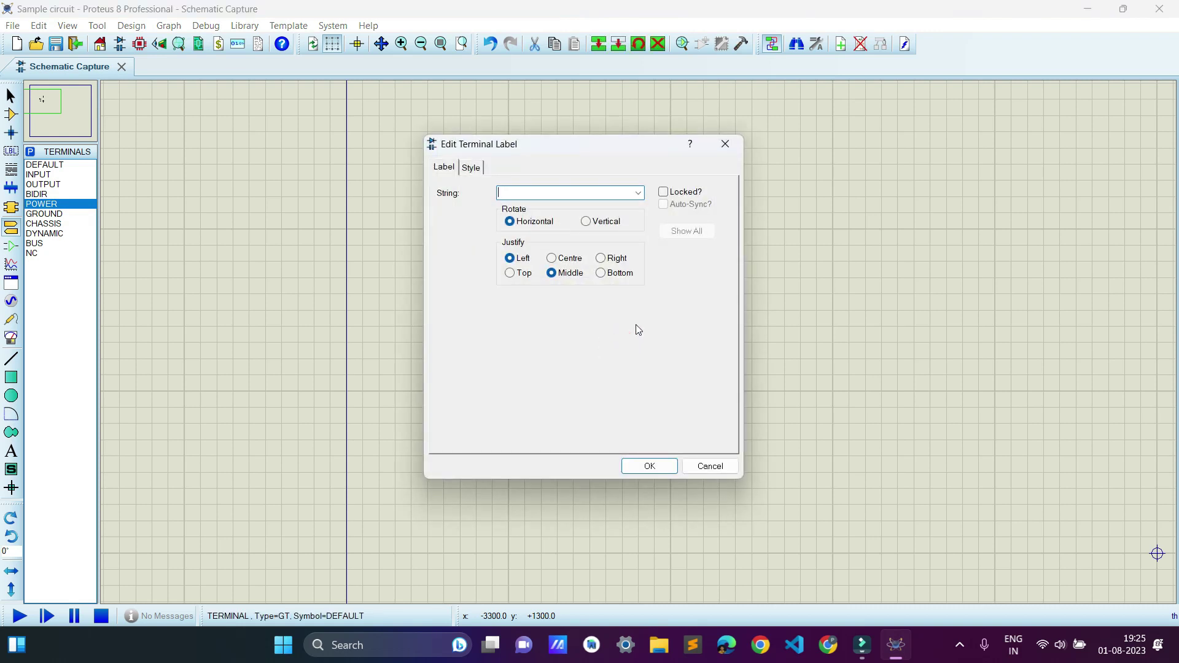
type("terminal")
key("Return")
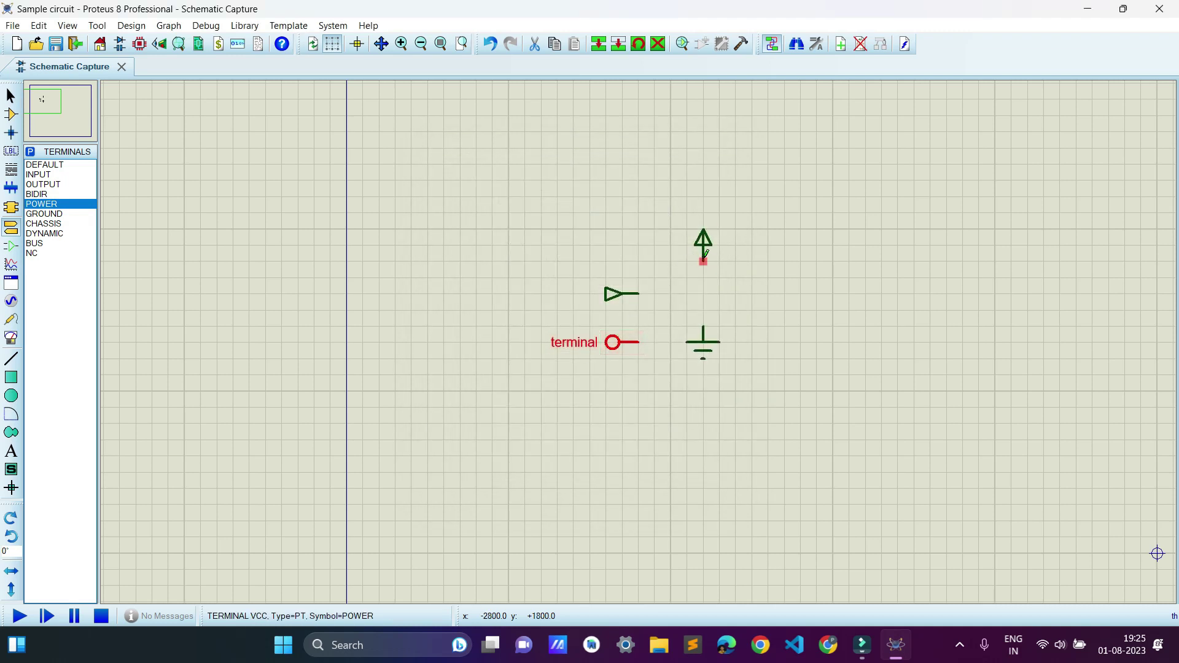
double_click(704, 252)
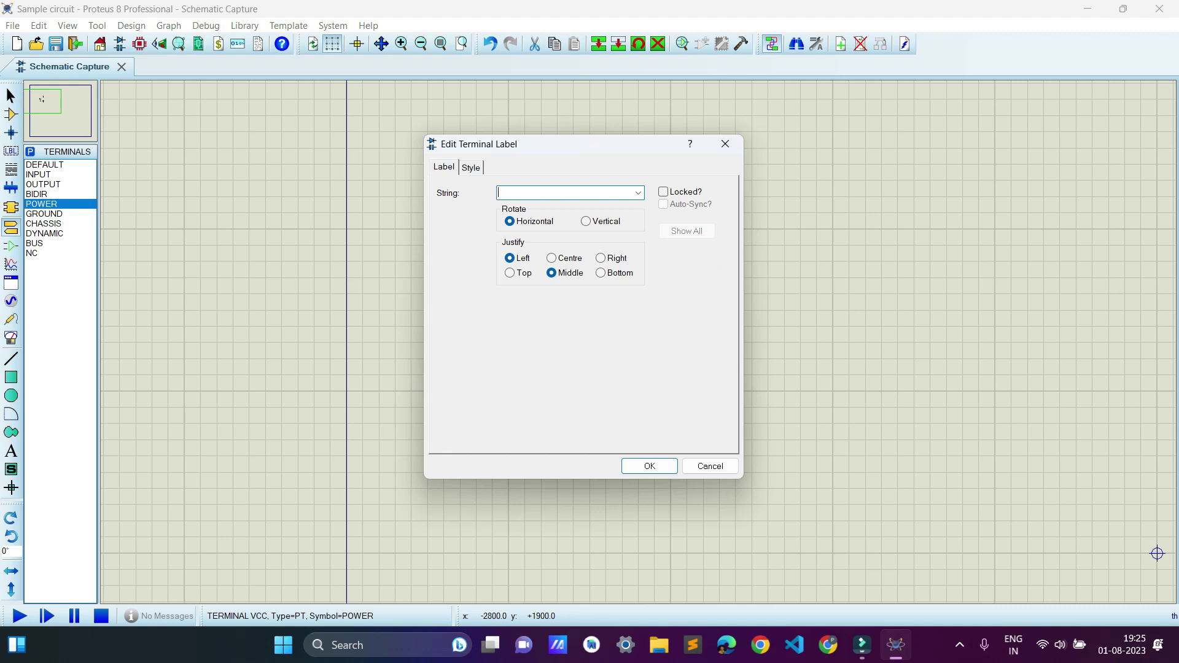
type("terminal")
key("Return")
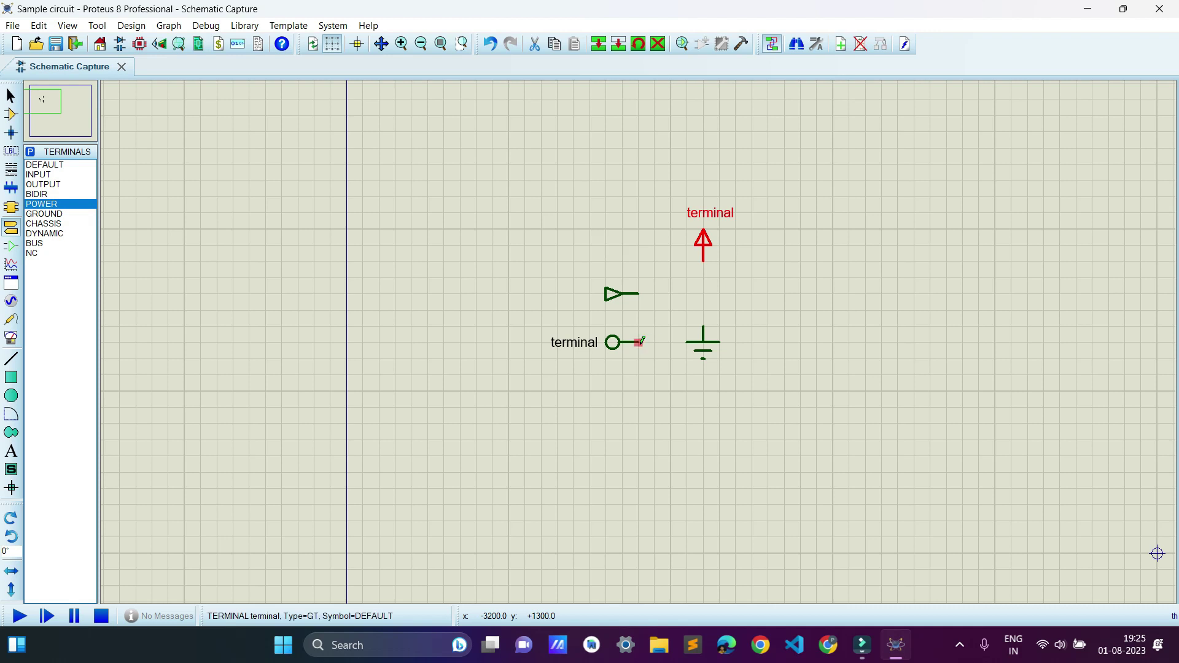
left_click(737, 274)
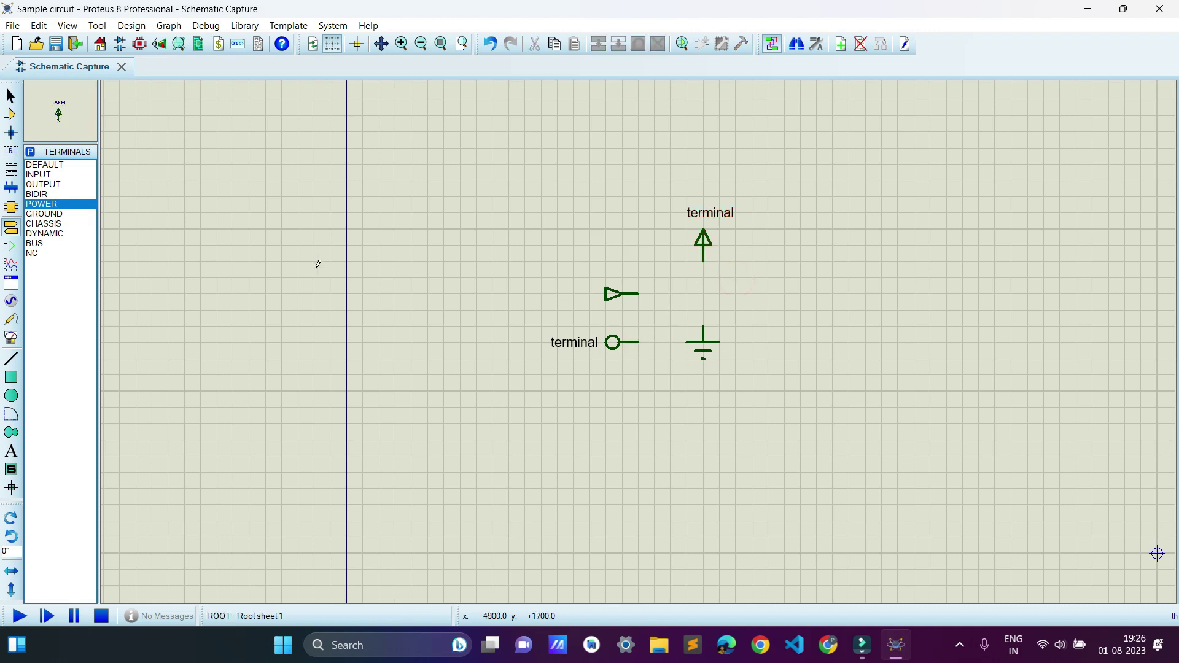
left_click(11, 249)
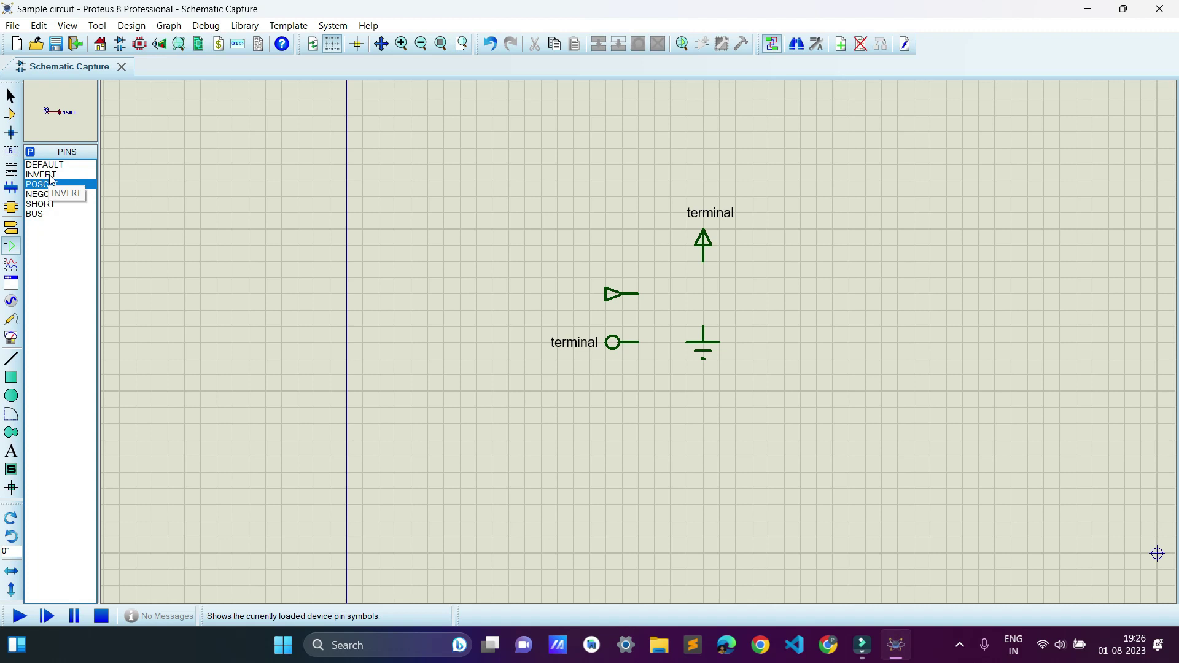
left_click(11, 264)
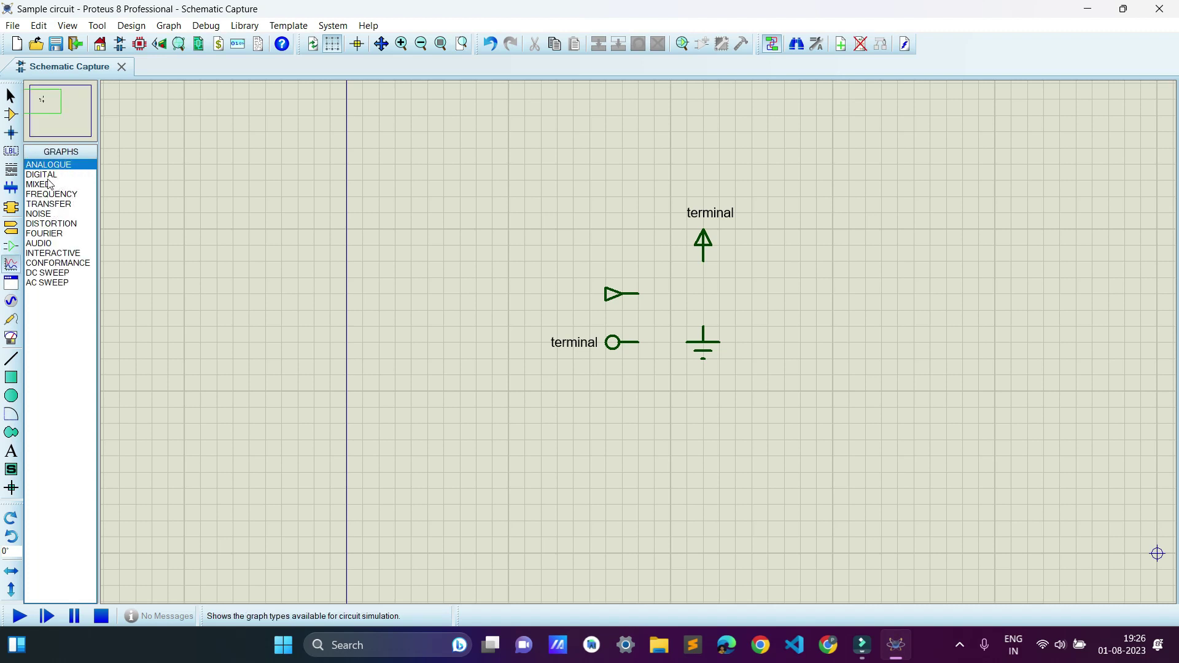
left_click(43, 253)
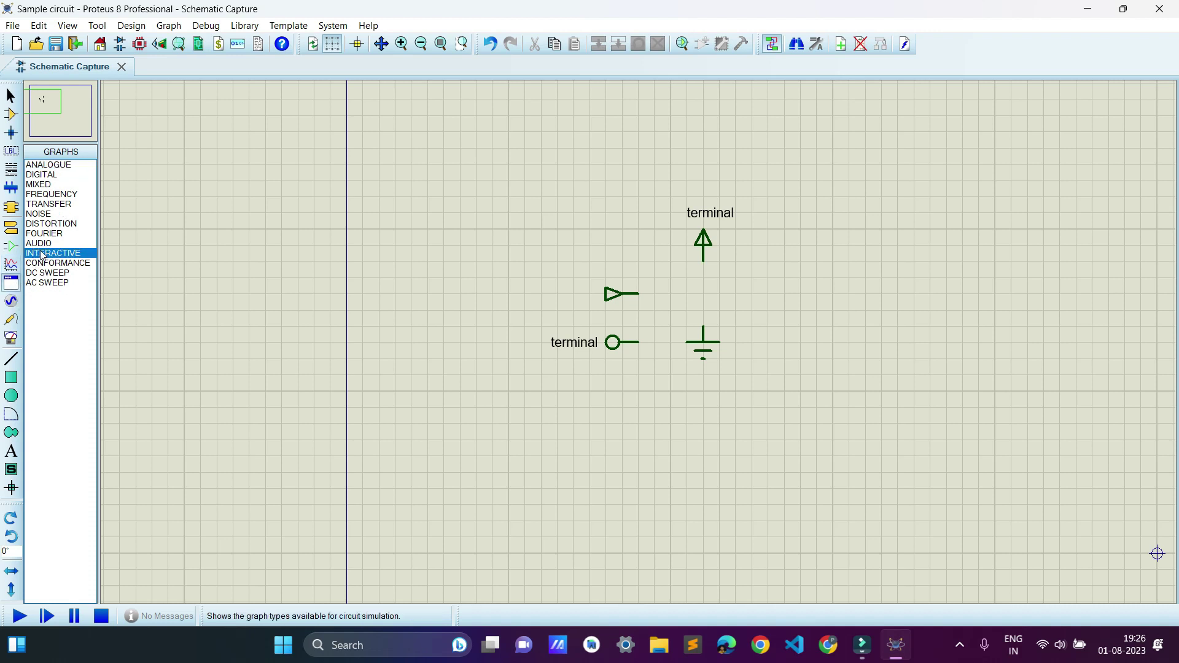
Place a DC generator in the upper-left area of the sheet, name it VCC and set its voltage to 5 V.
left_click(13, 301)
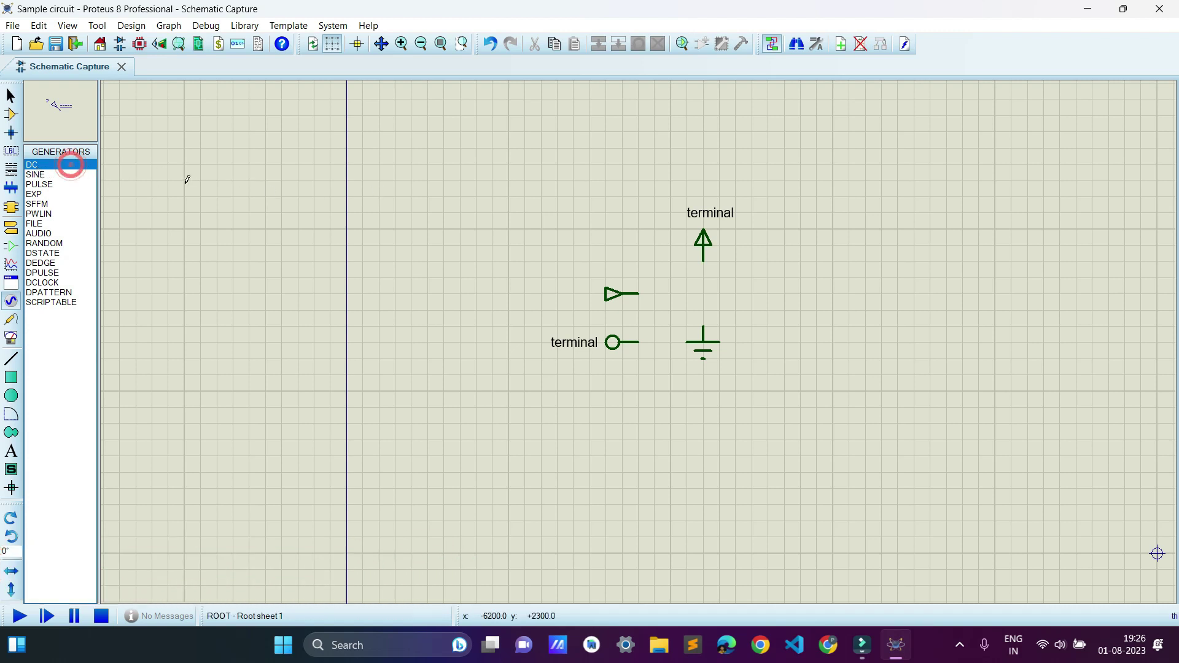
left_click(424, 191)
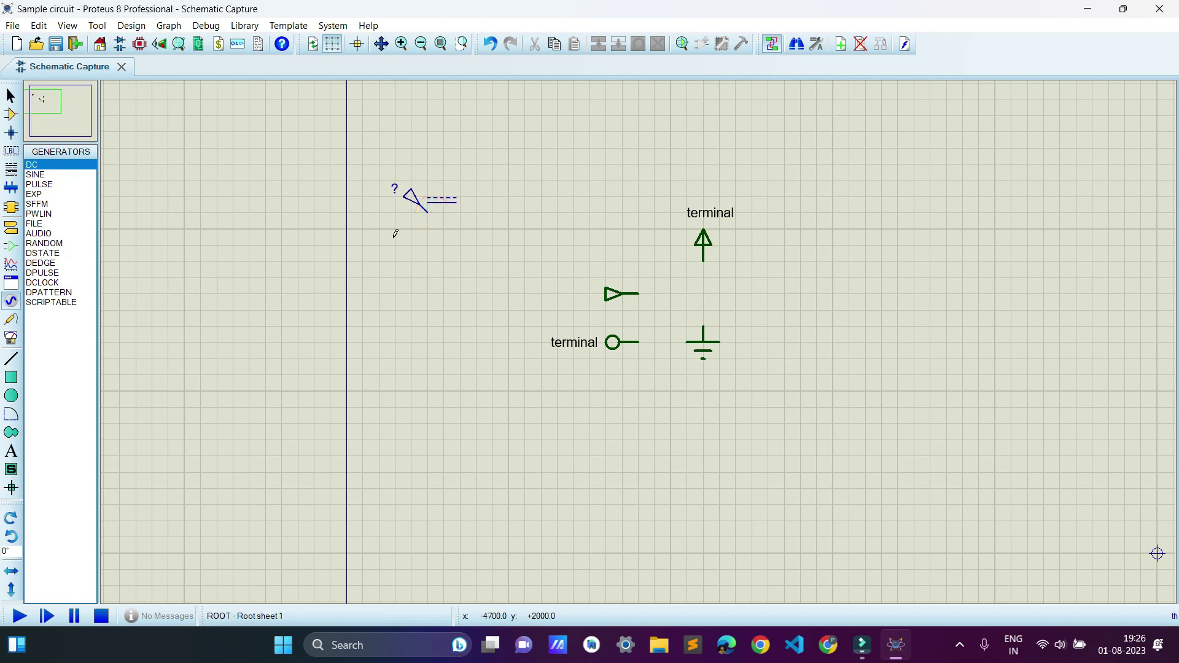
double_click(441, 211)
left_click(455, 168)
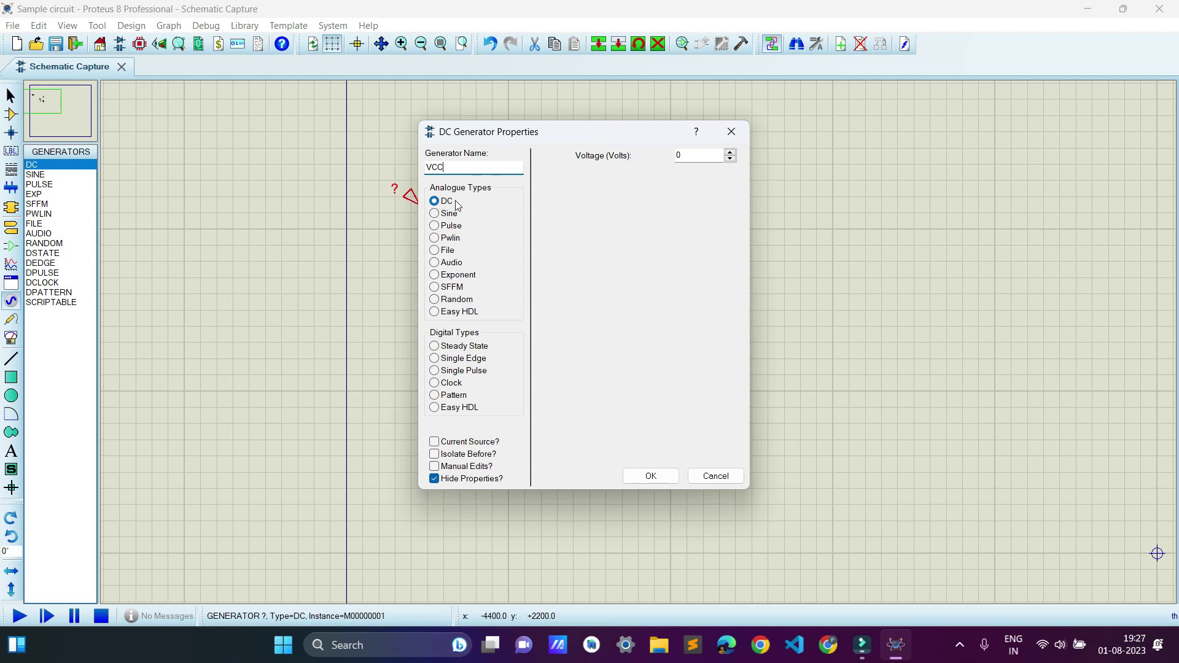
left_click(716, 155)
key("BackSpace")
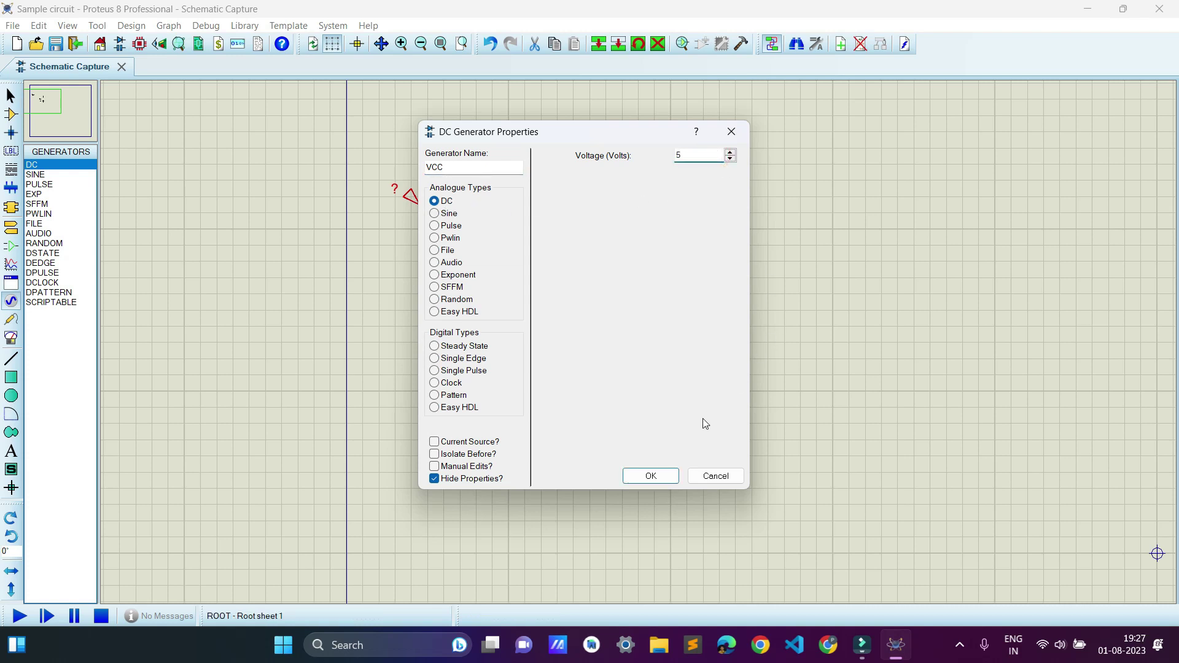
left_click(650, 476)
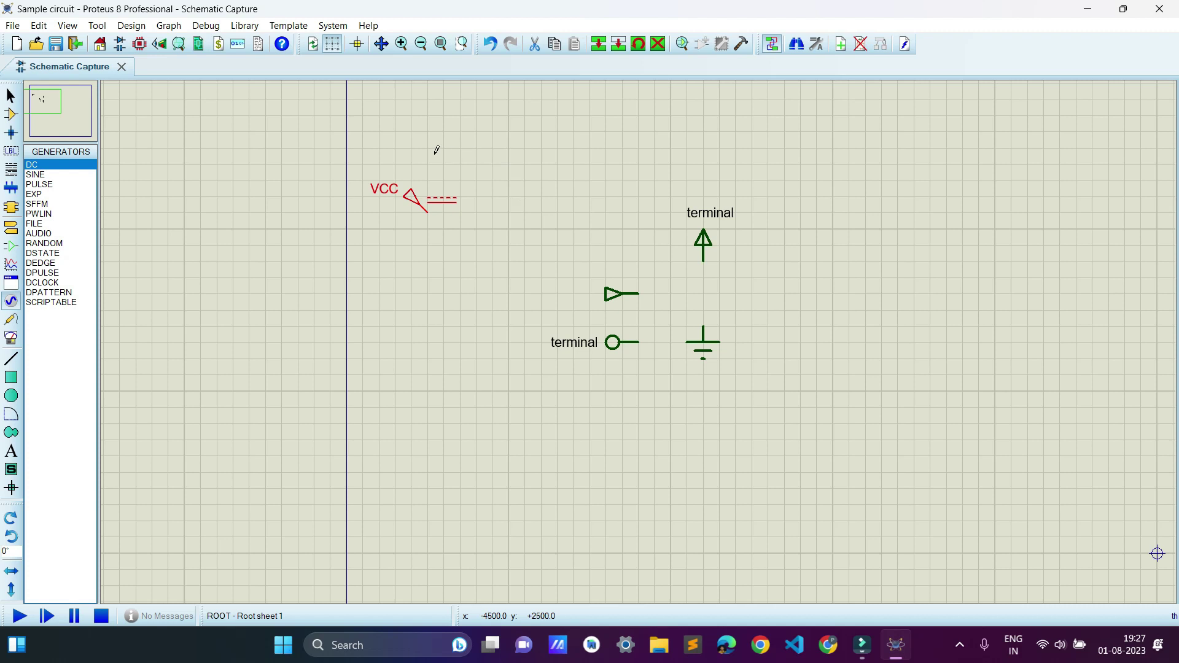
Place a sine generator below the VCC generator, name it AC and set its RMS amplitude to 220 V.
left_click(44, 176)
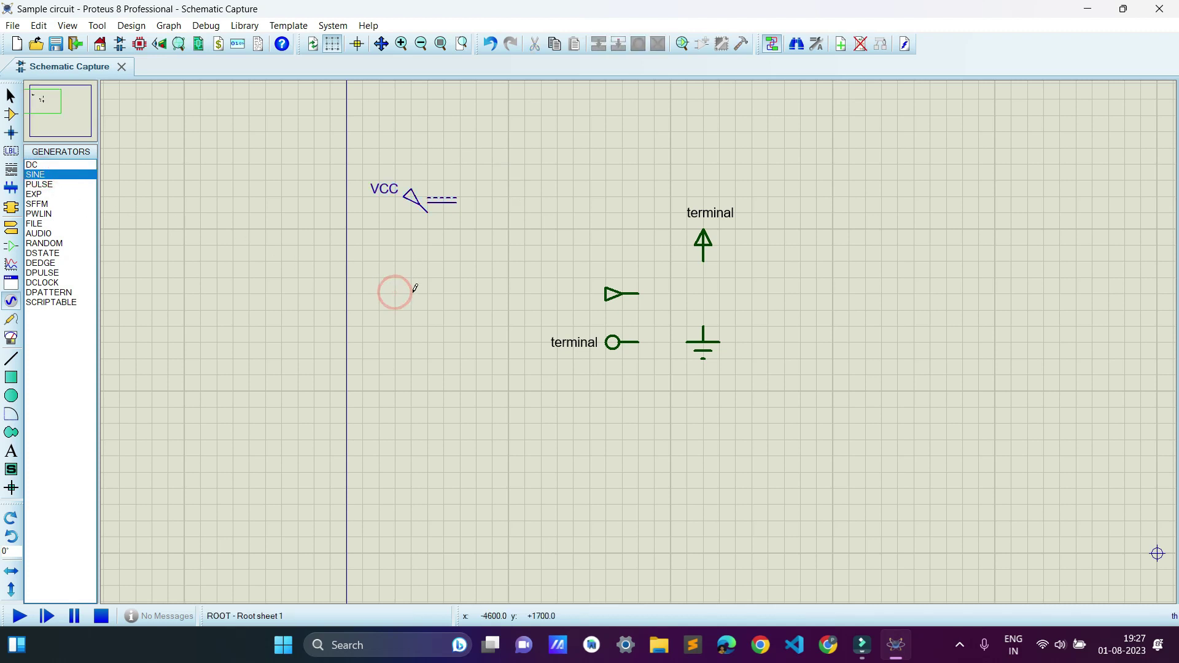
left_click(435, 317)
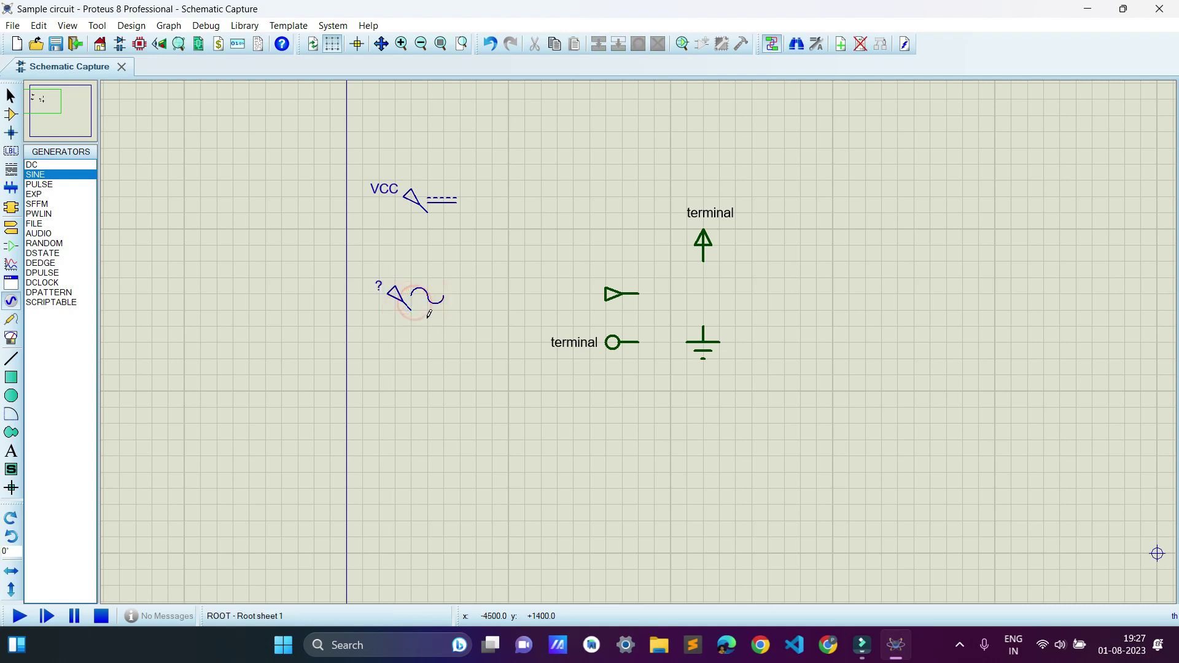
left_click(424, 306)
left_click(424, 306)
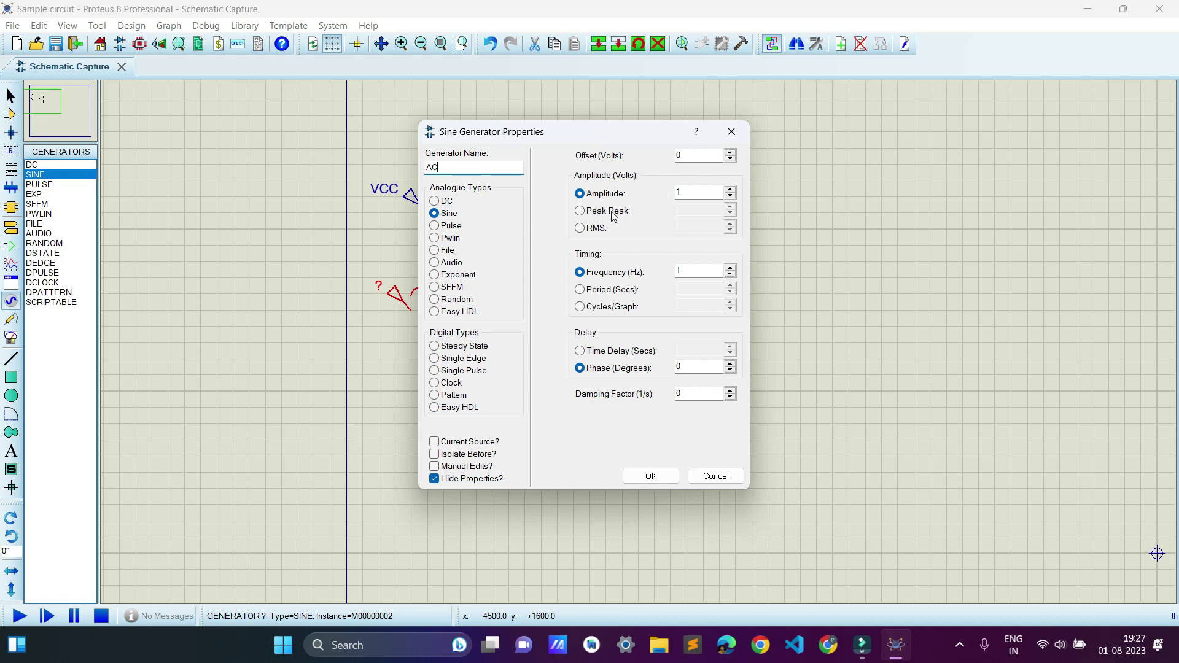
left_click(595, 234)
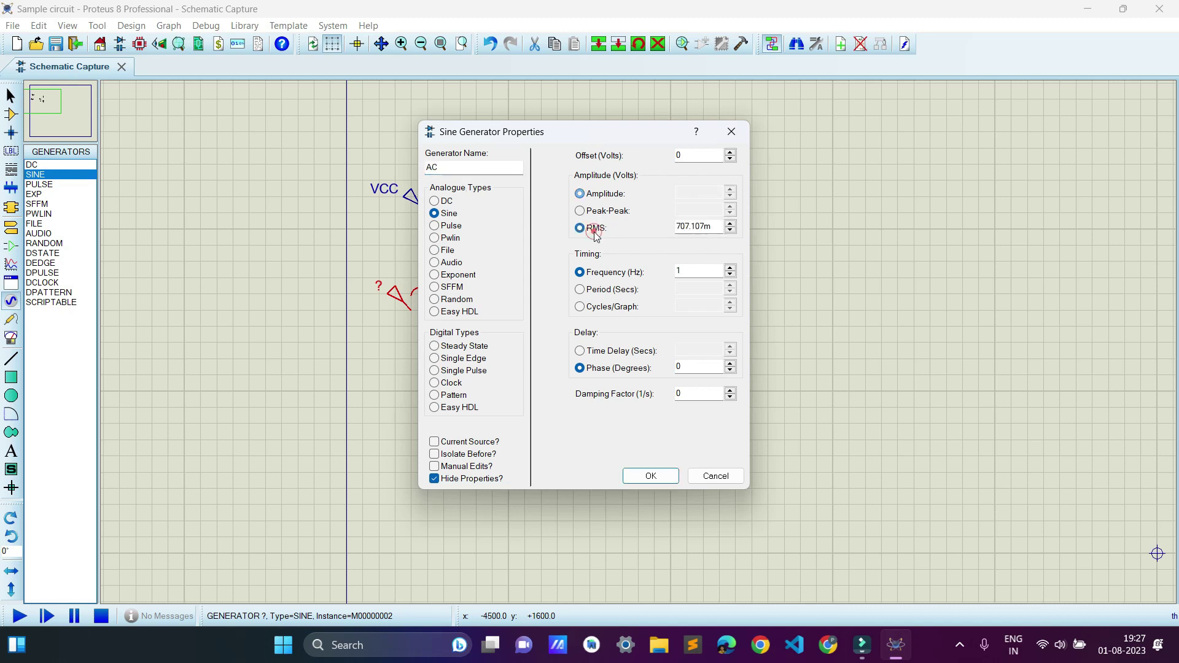
double_click(718, 228)
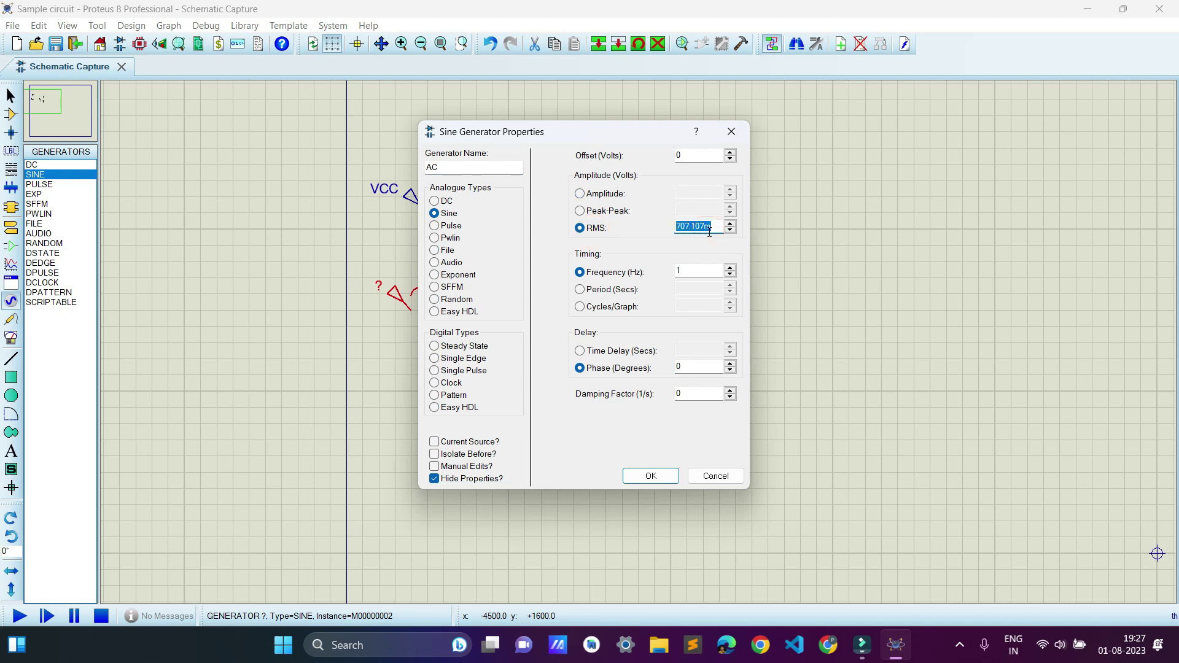
type("220")
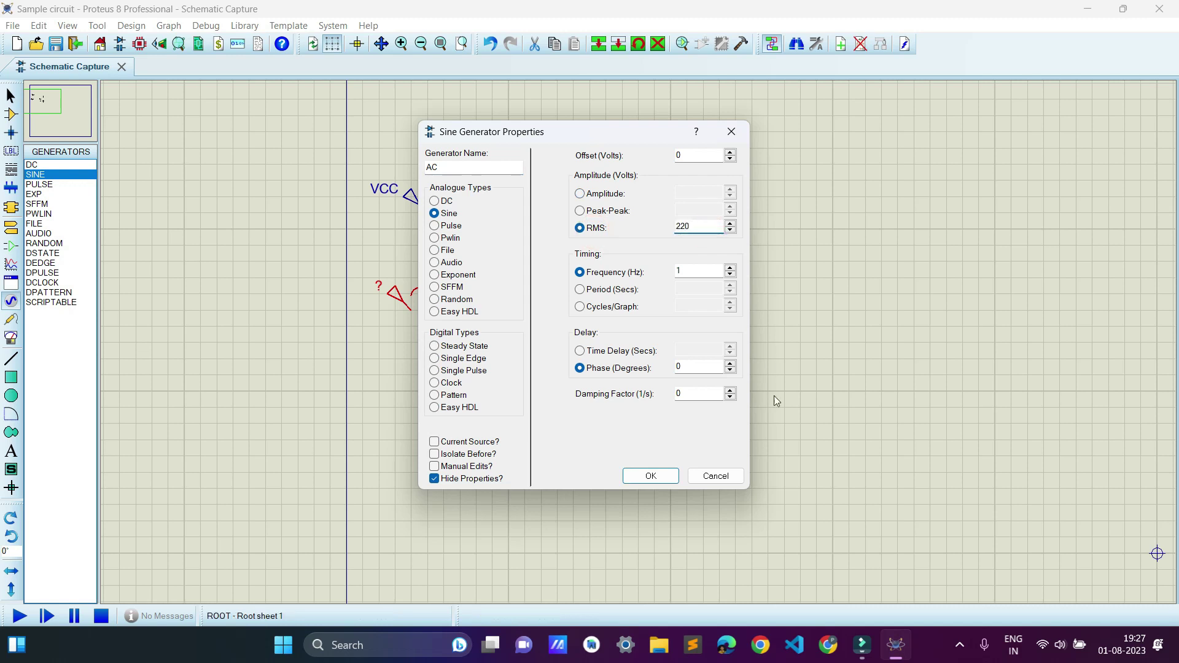
left_click(650, 479)
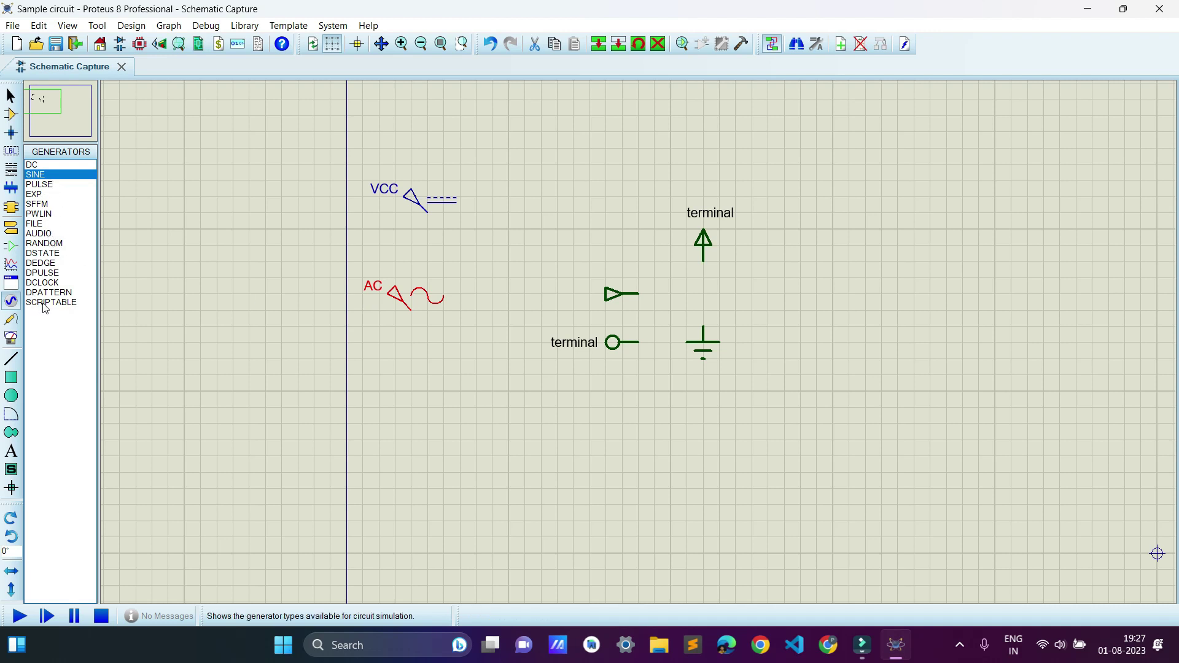
Place a voltage probe beside the VCC generator and wire the generator to the probe.
left_click(13, 321)
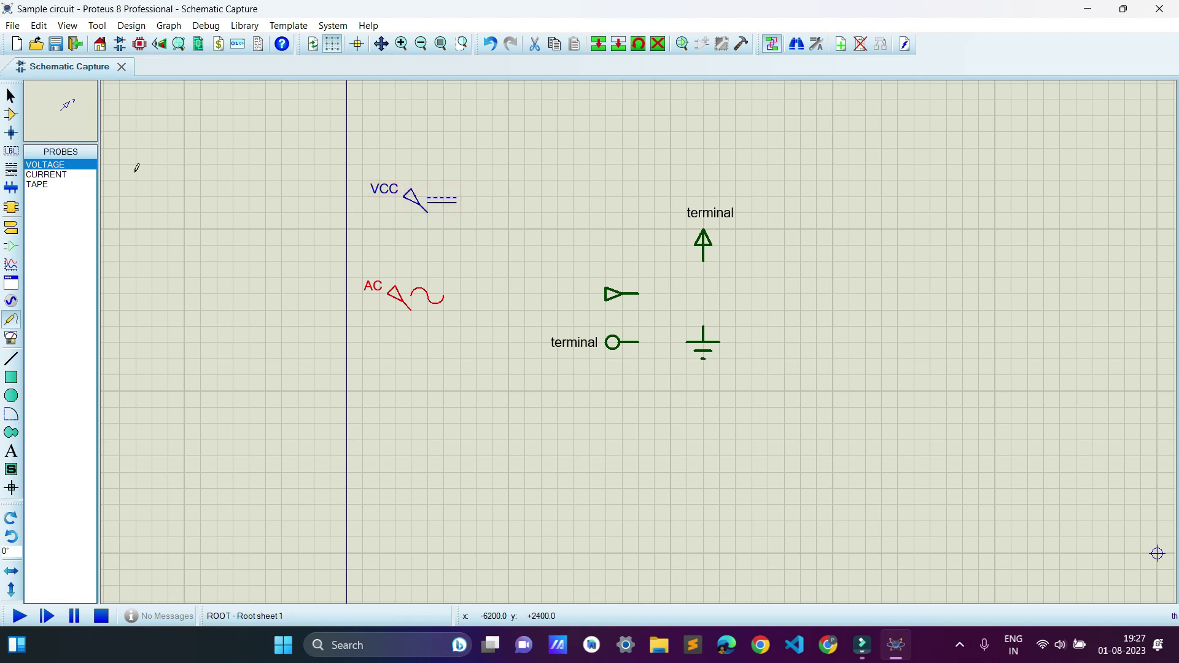
left_click(498, 137)
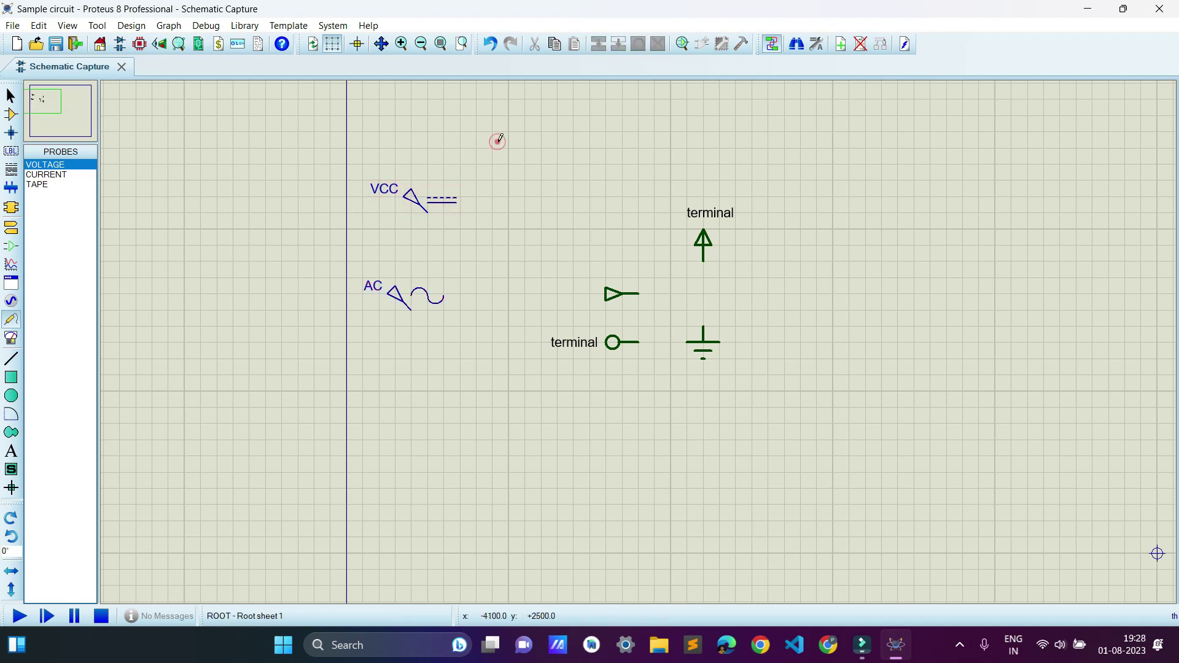
left_click(492, 182)
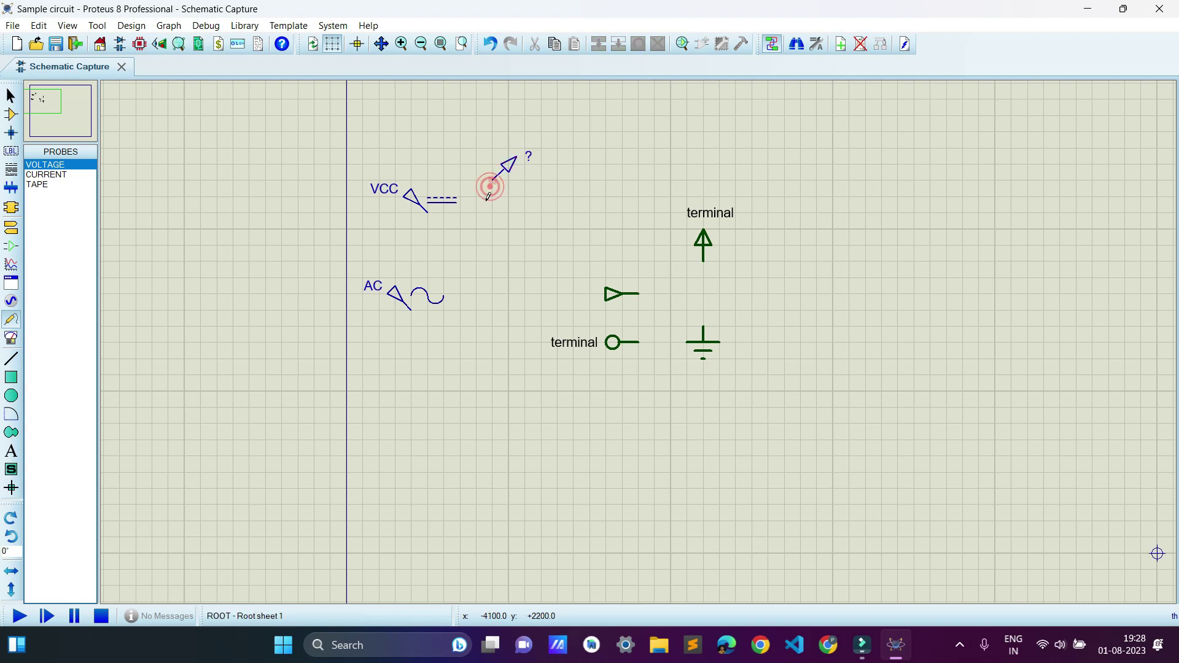
left_click(429, 213)
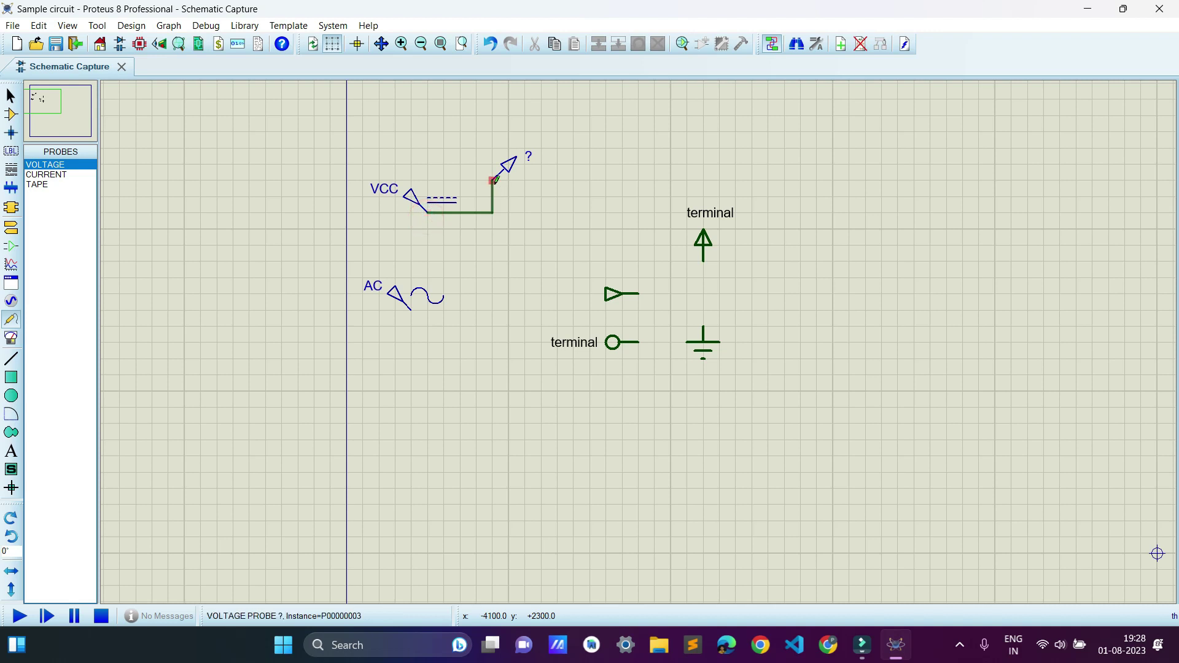
left_click(494, 178)
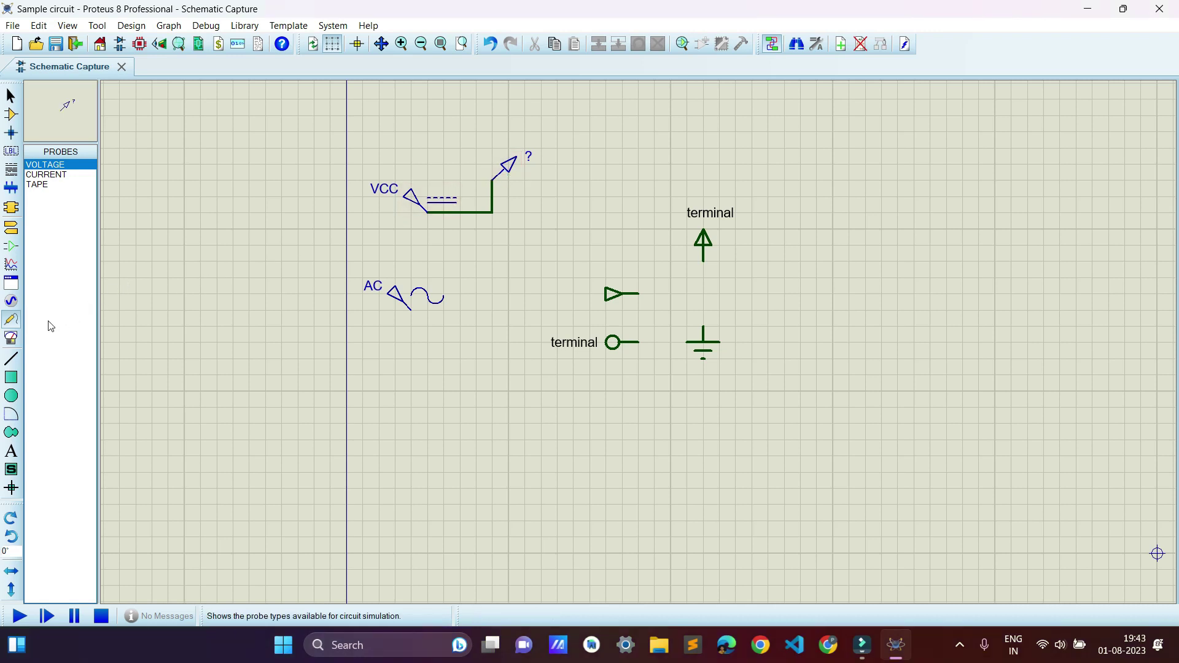
Place an oscilloscope below the AC generator and a DC voltmeter to the right of the power and ground terminals.
left_click(12, 339)
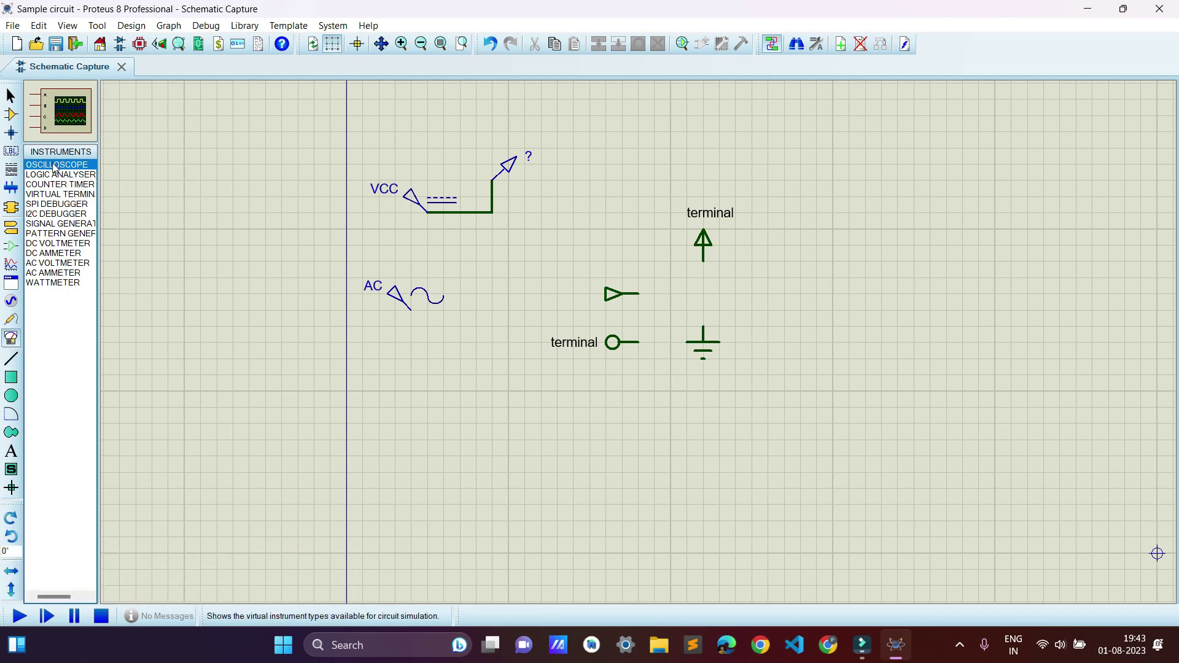
left_click(465, 388)
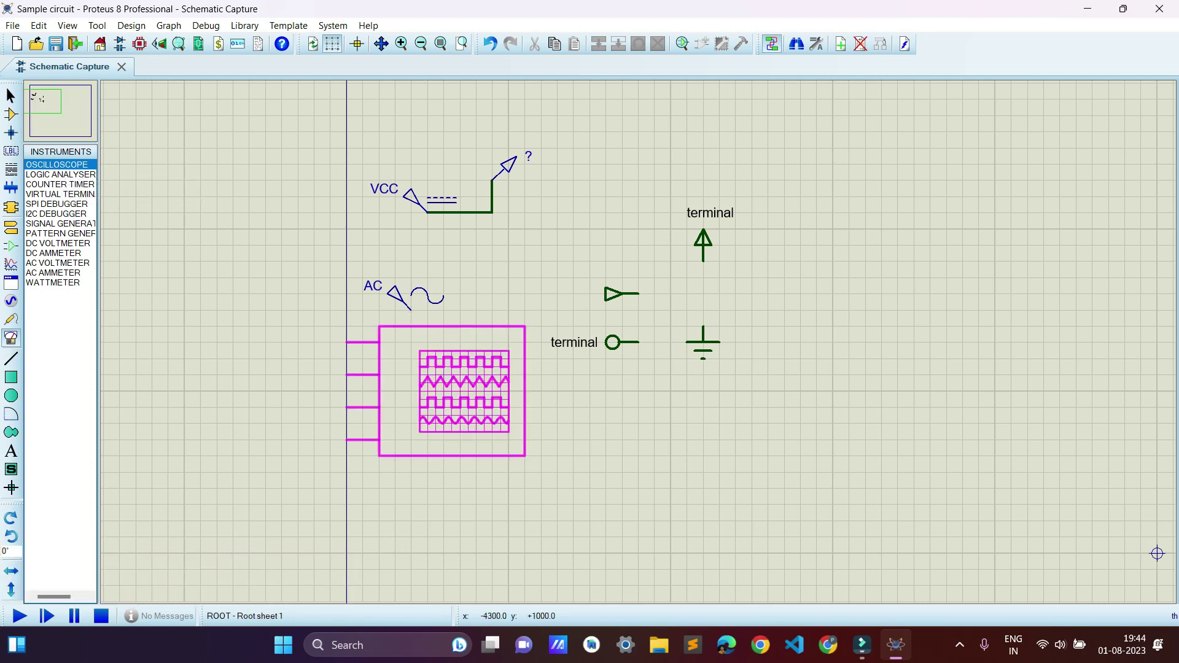
left_click(500, 440)
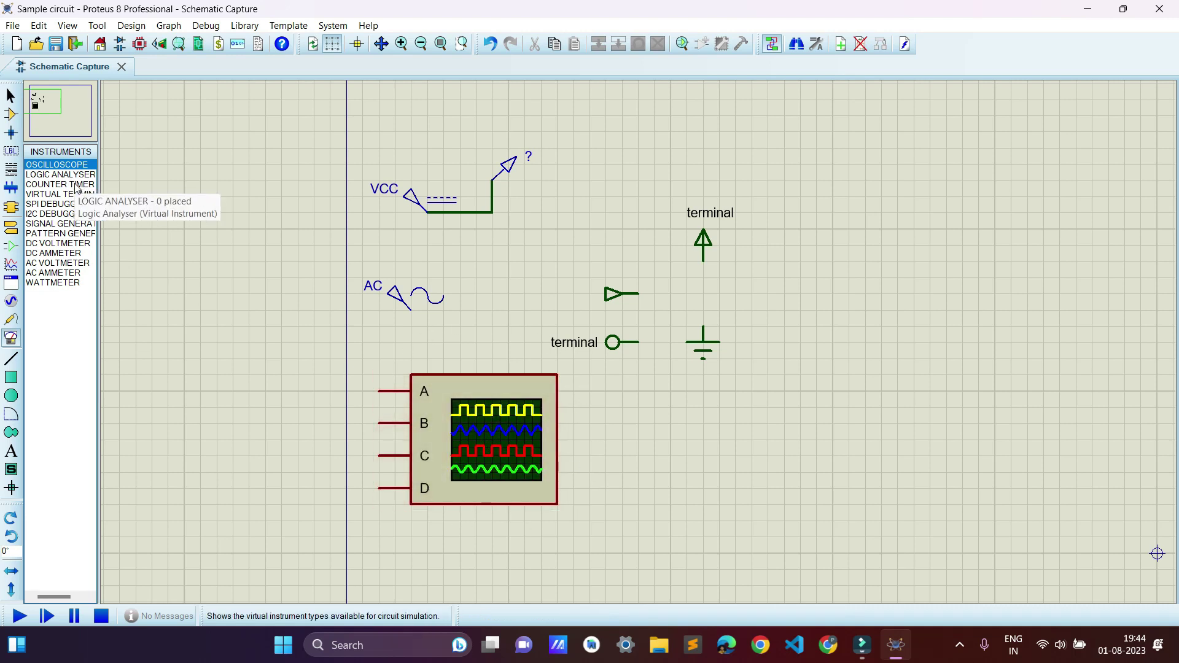
left_click(67, 244)
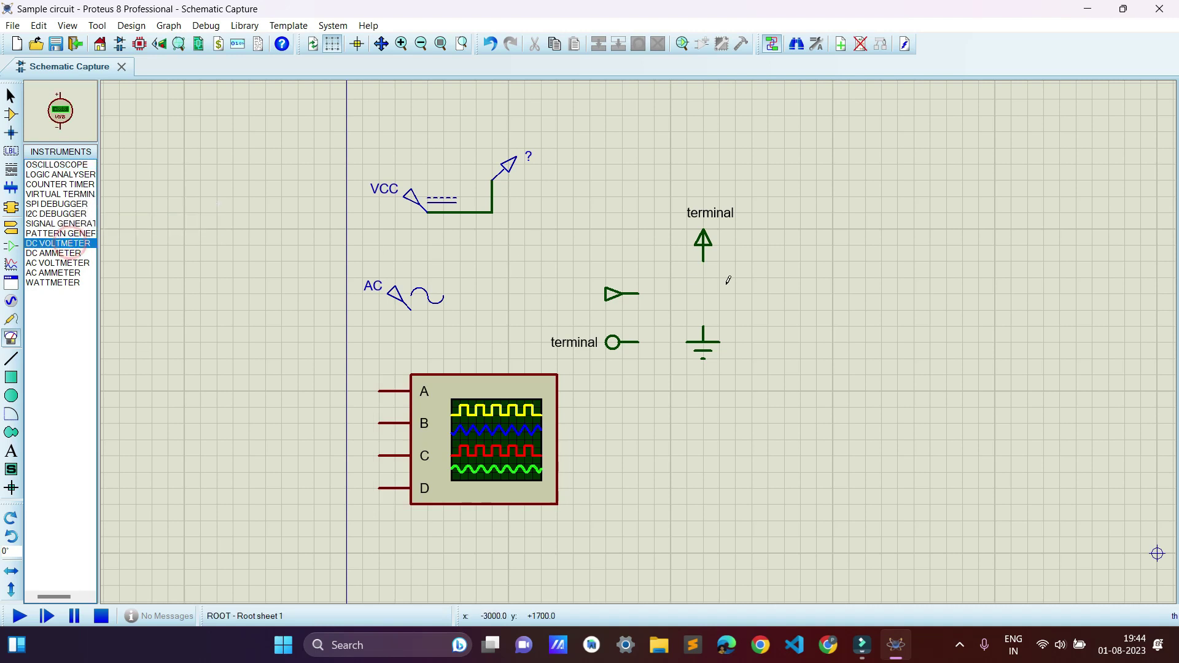
left_click(872, 261)
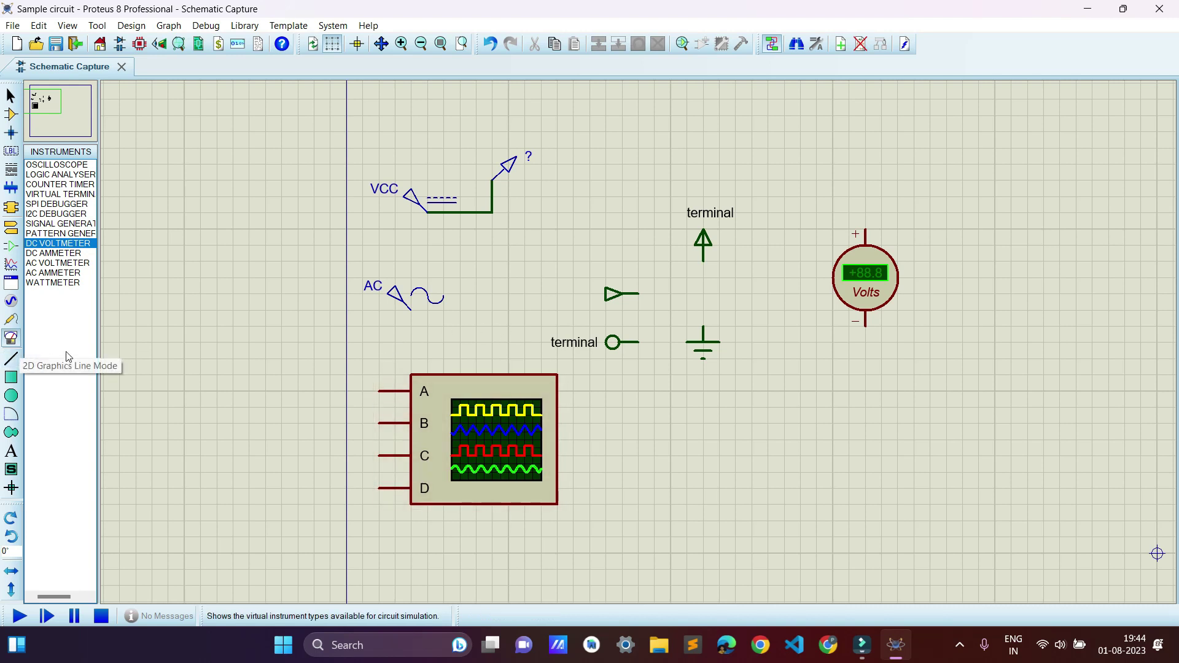
Draw a long horizontal 2D graphics line above the placed parts, in the COMPONENT style.
left_click(12, 359)
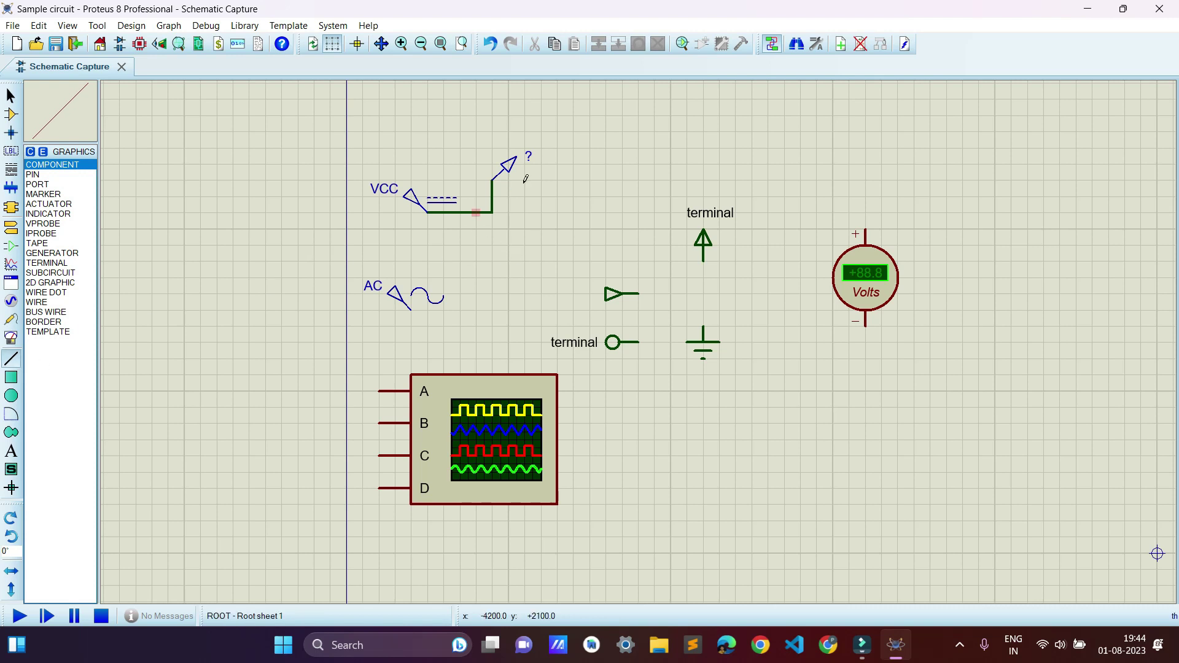
left_click(477, 115)
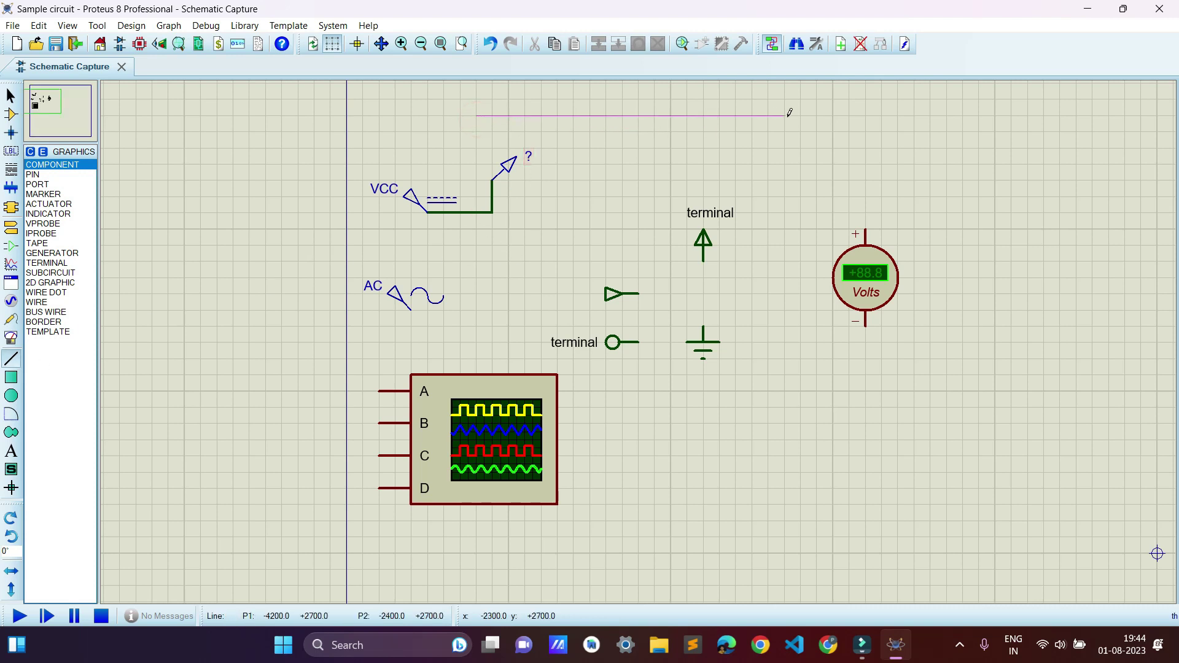
left_click(908, 115)
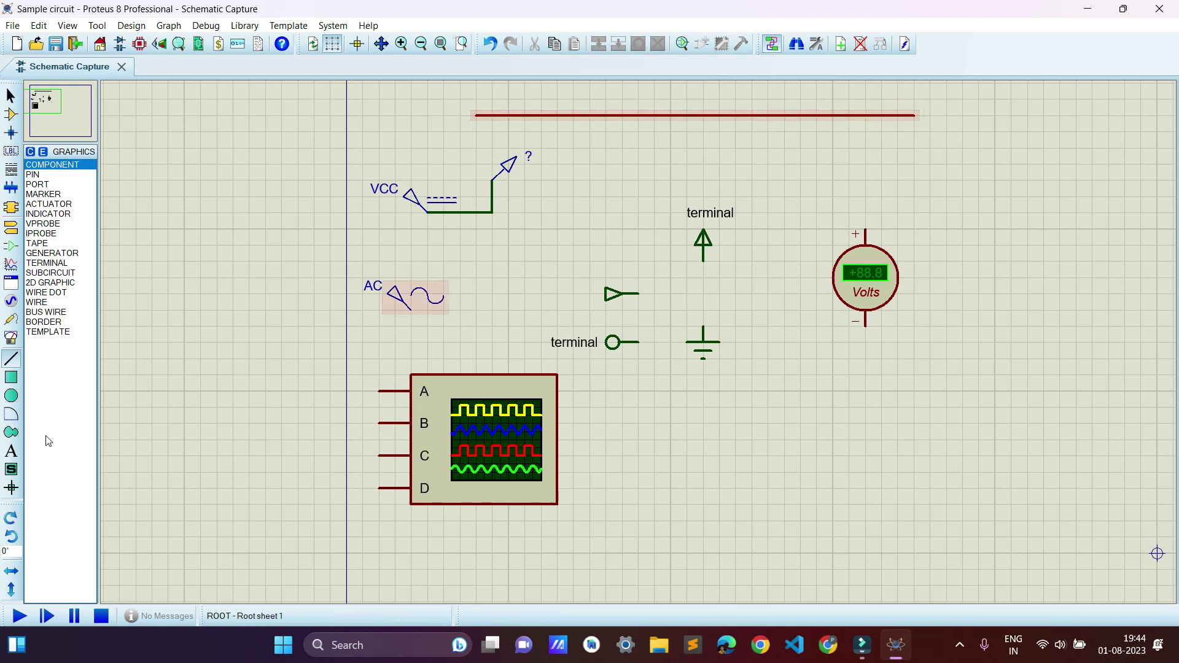
Draw a 2D graphics rectangle over the two generators and an arc across the terminals.
left_click(11, 377)
left_click_drag(381, 130, 527, 342)
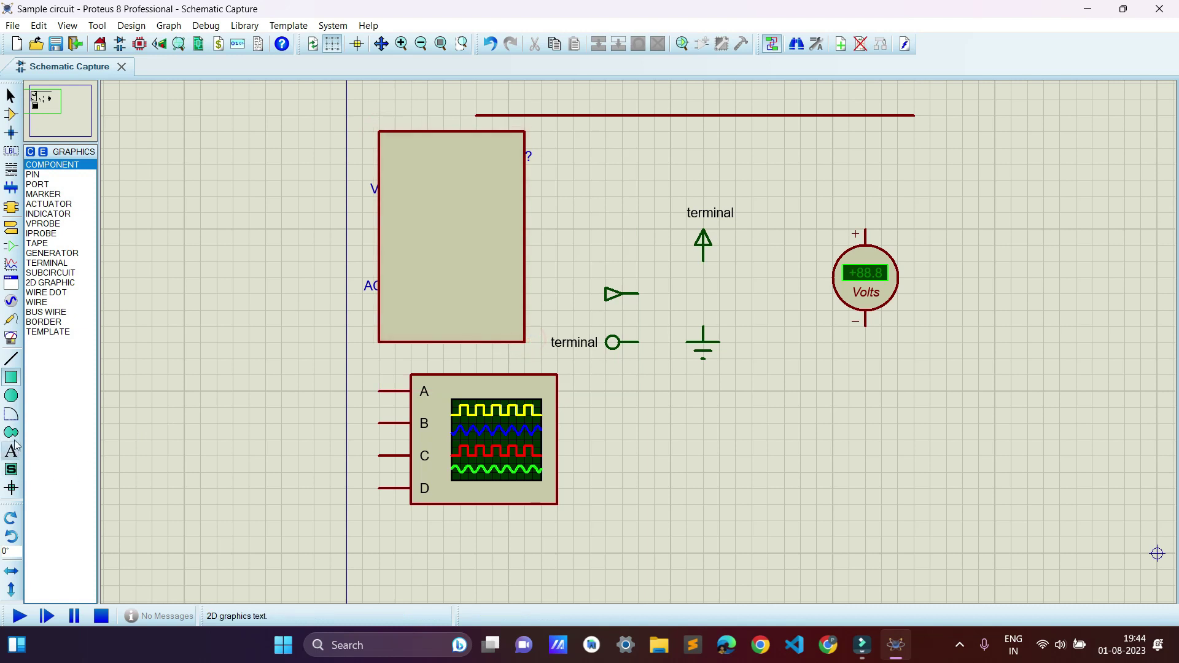
left_click(11, 414)
left_click_drag(602, 218, 817, 340)
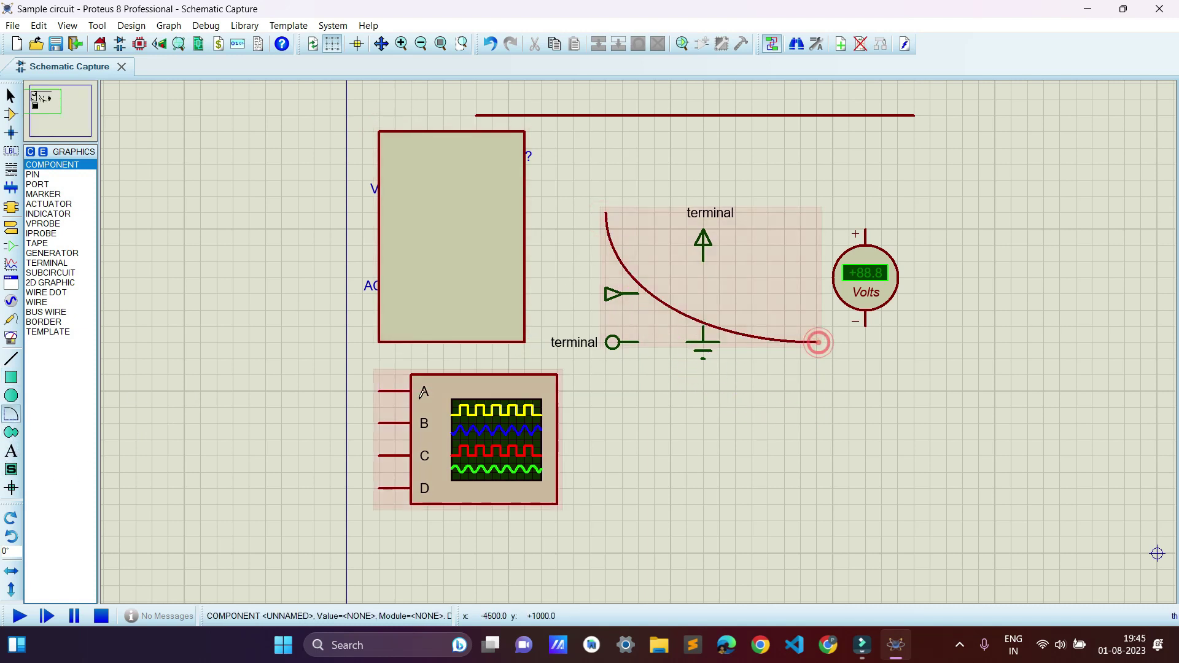
Add the 2D graphics text "GHGFHG" to the right of the oscilloscope.
left_click(15, 457)
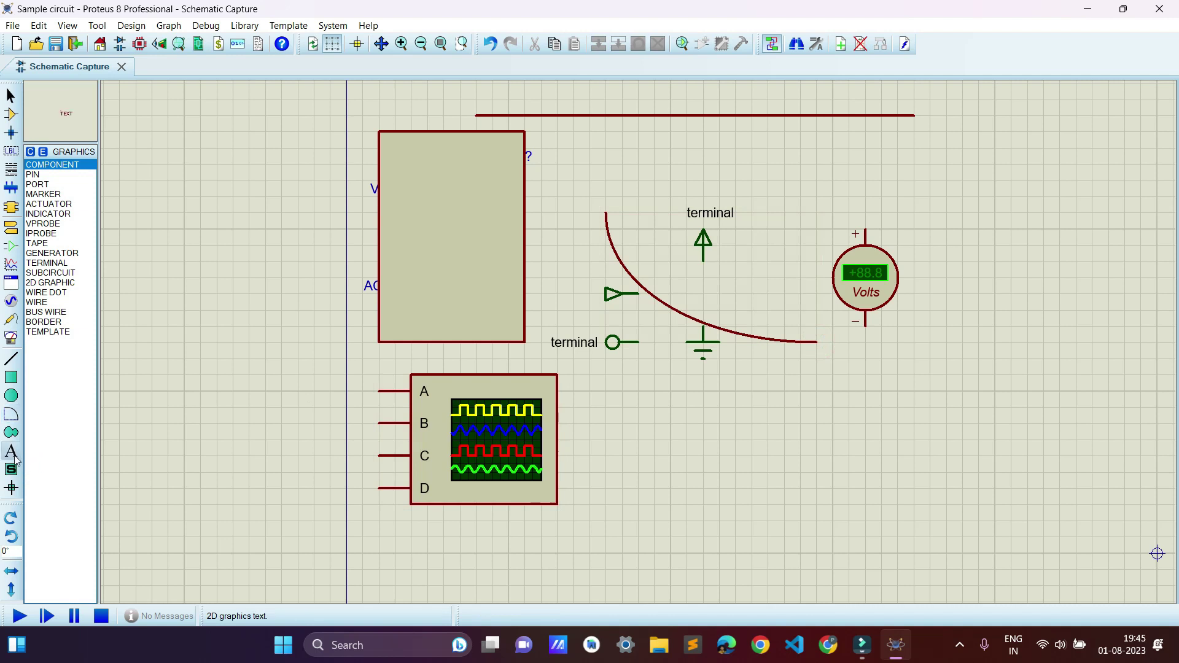
left_click(636, 433)
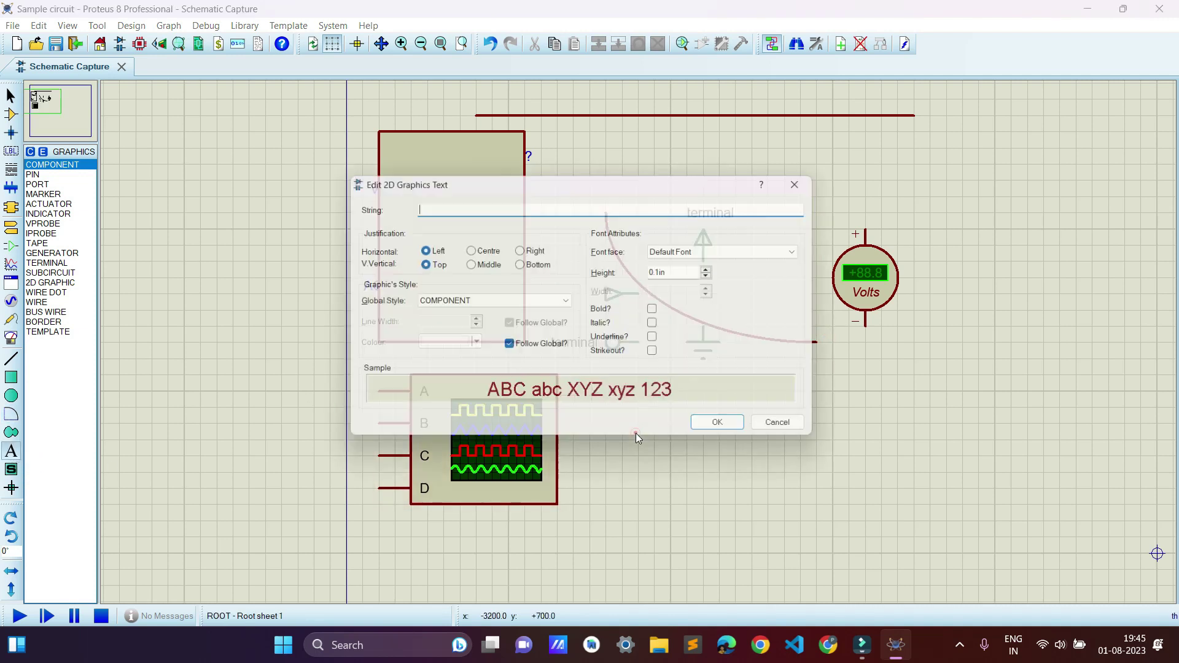
left_click(501, 209)
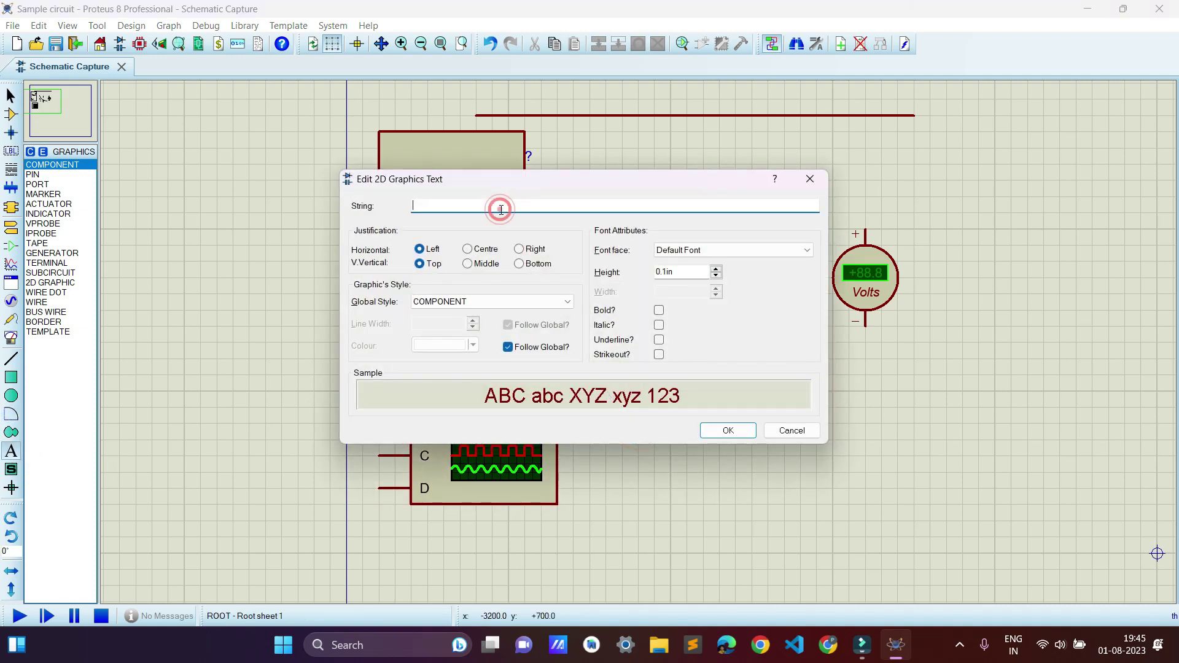
type("GHGFHG")
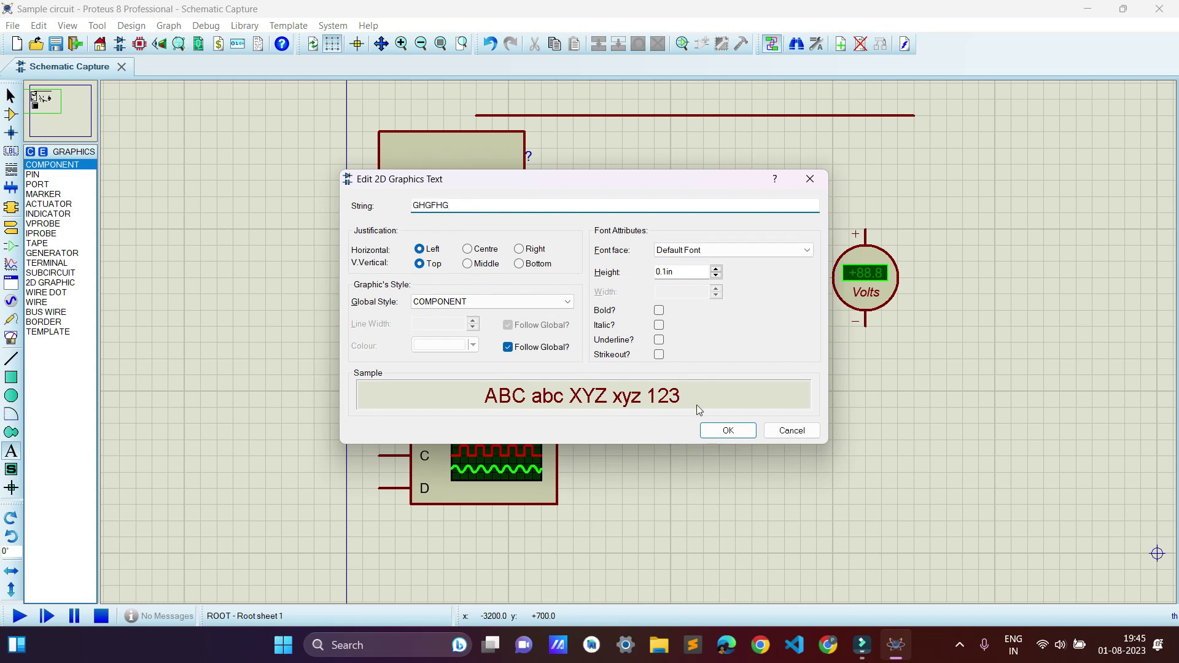
left_click(728, 431)
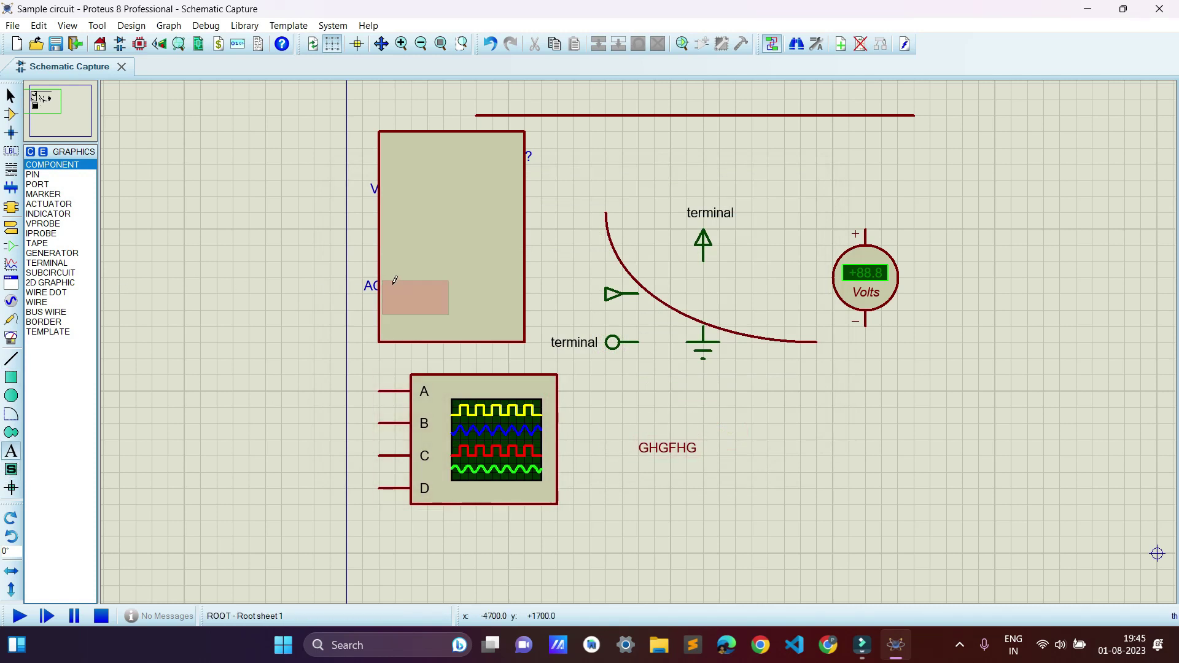
Delete all the placed parts and 2D graphics to clear the schematic sheet.
scroll(418, 298, "down", 1)
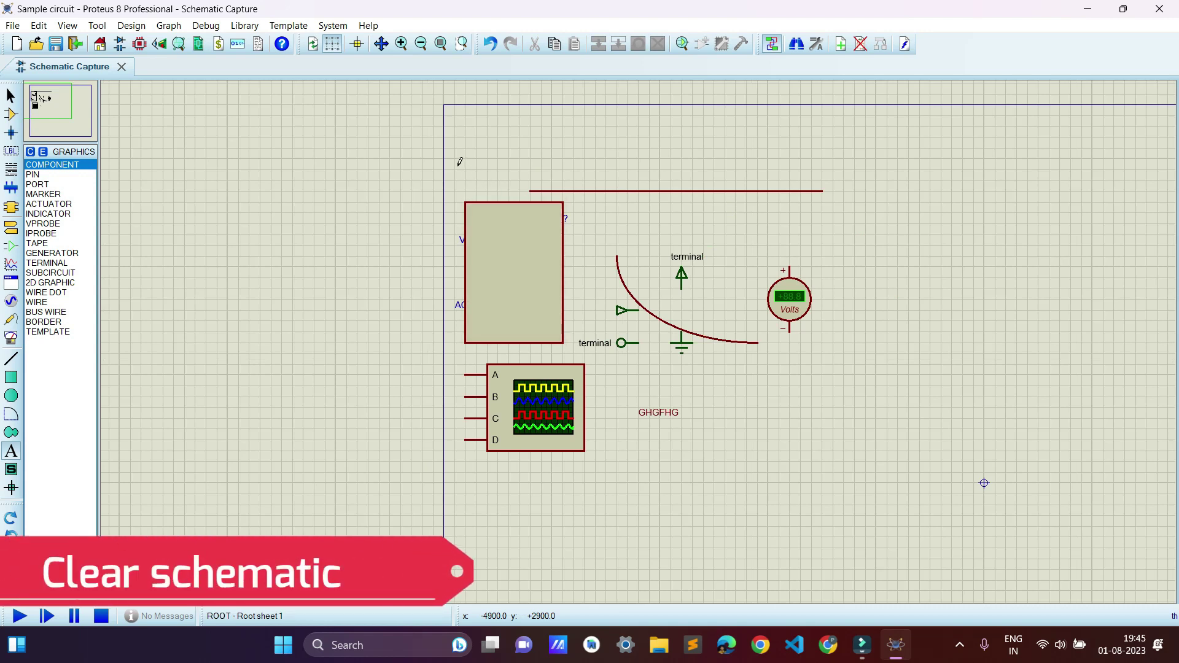
left_click(11, 95)
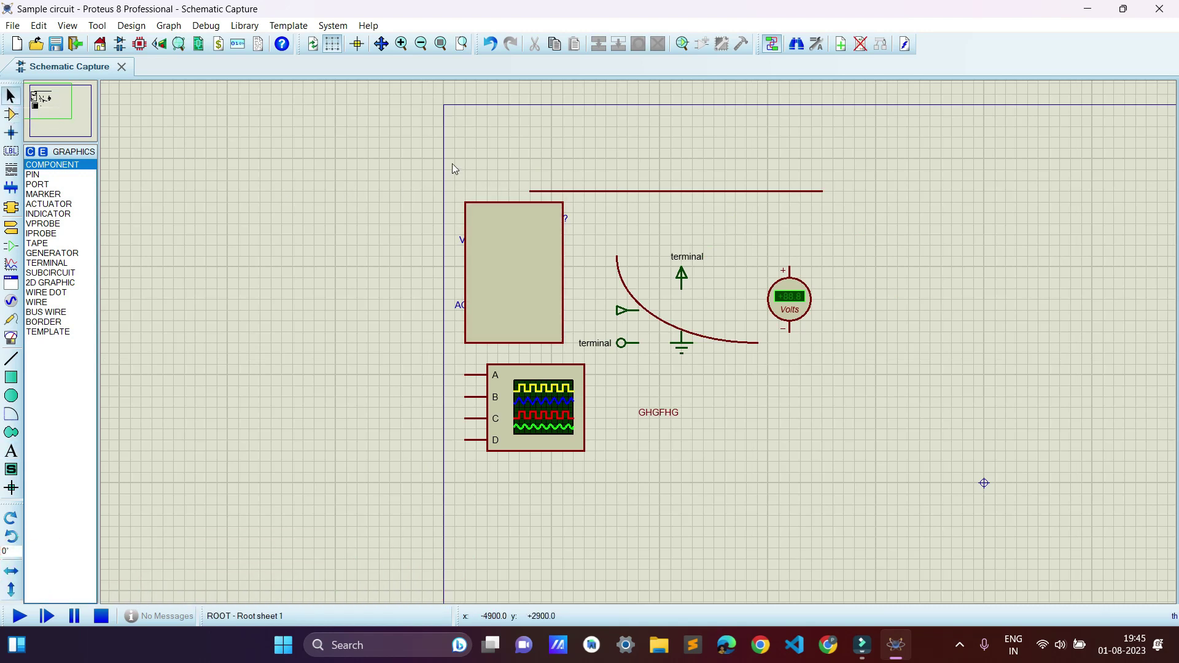
left_click_drag(453, 160, 867, 483)
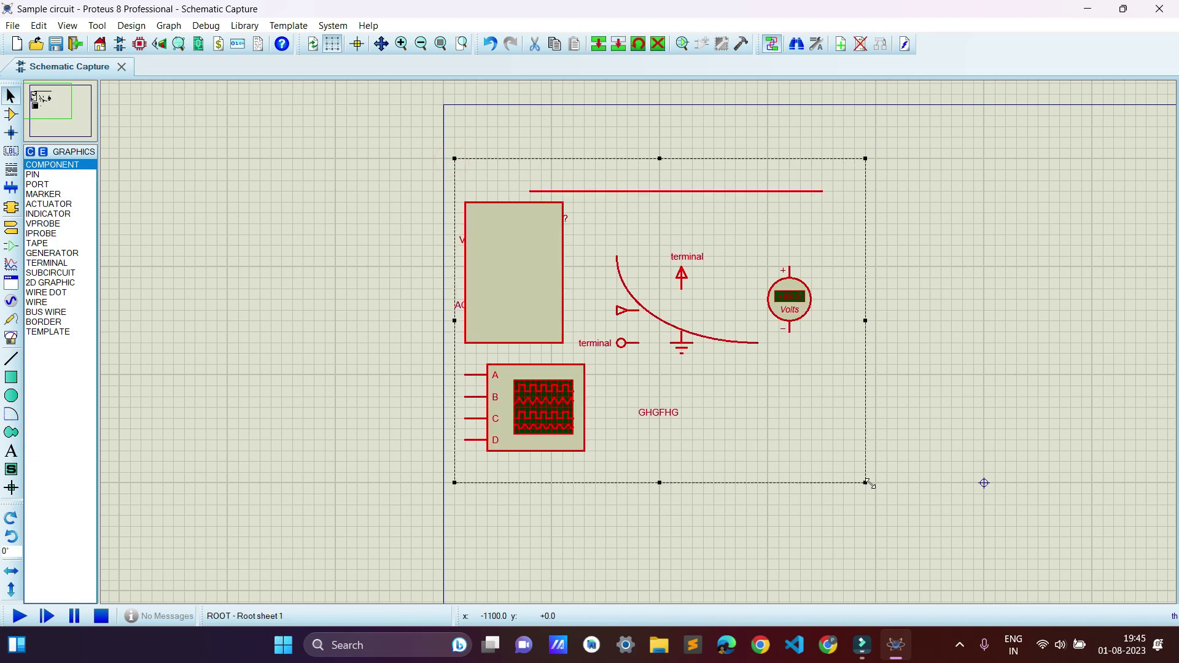
key("Delete")
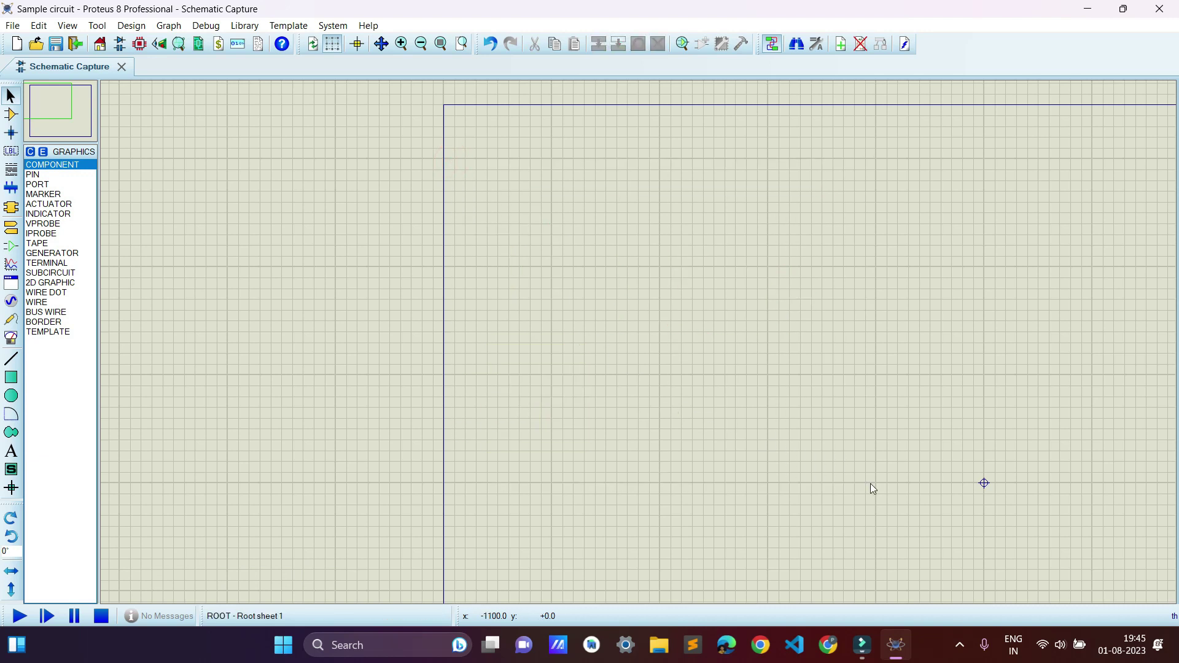
Search the device library for "resistor" in the Resistors category, Generic sub-category, and add RES to the device list.
left_click(11, 114)
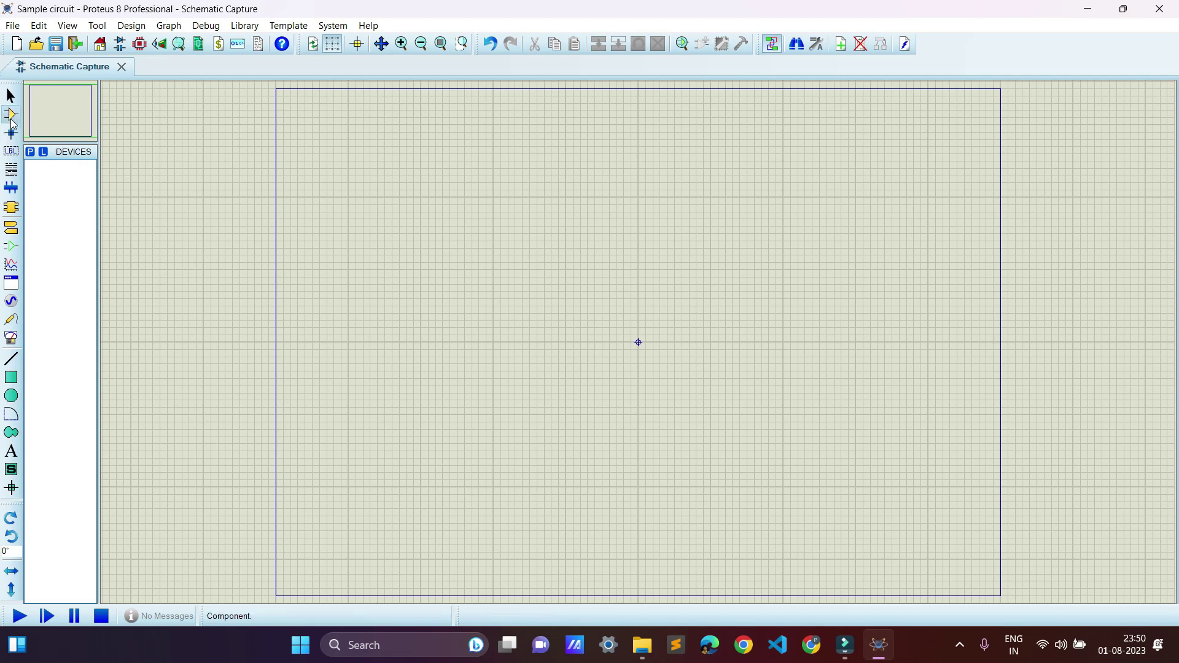
left_click(31, 154)
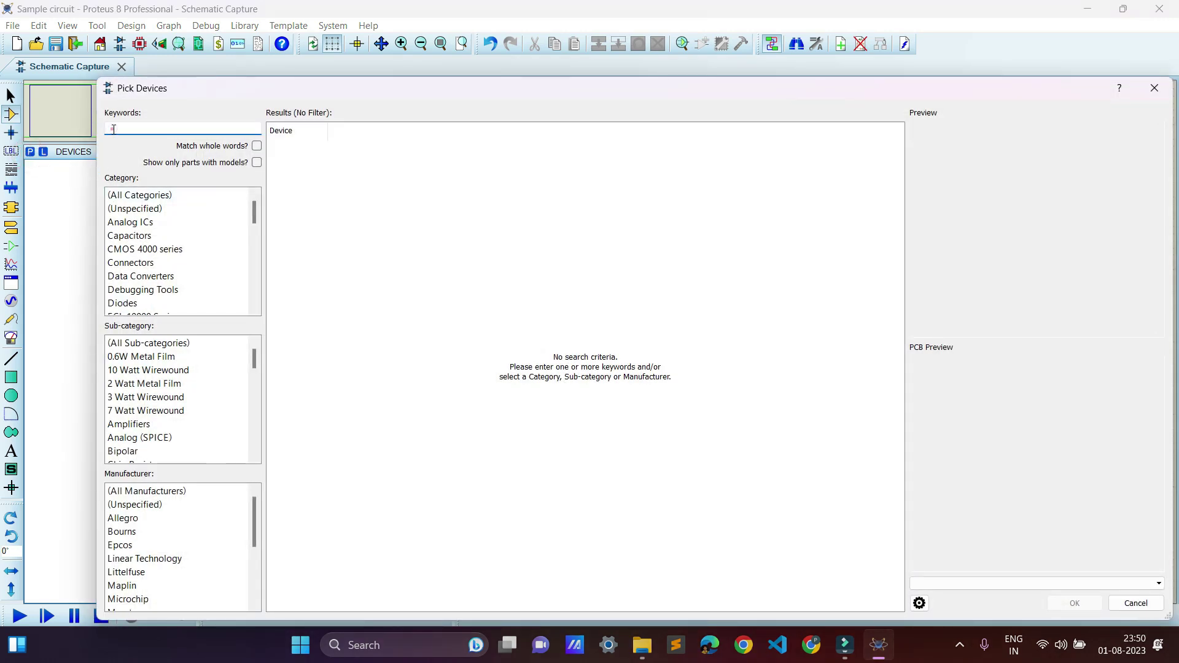
left_click(113, 129)
type("resistor")
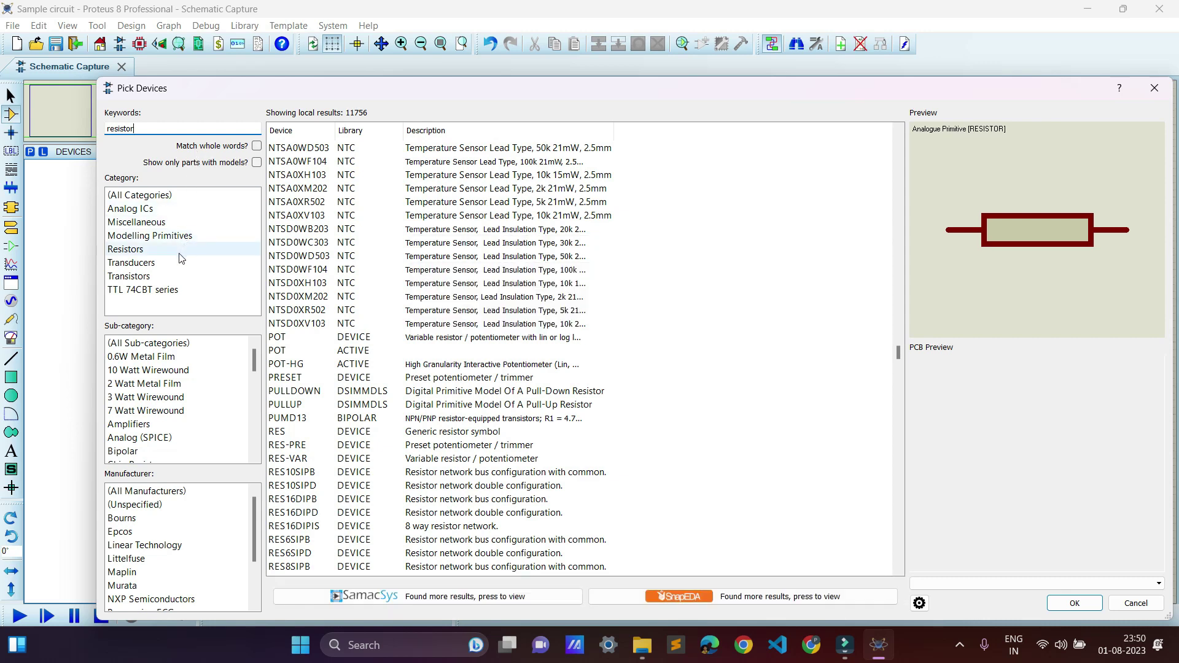
left_click(139, 253)
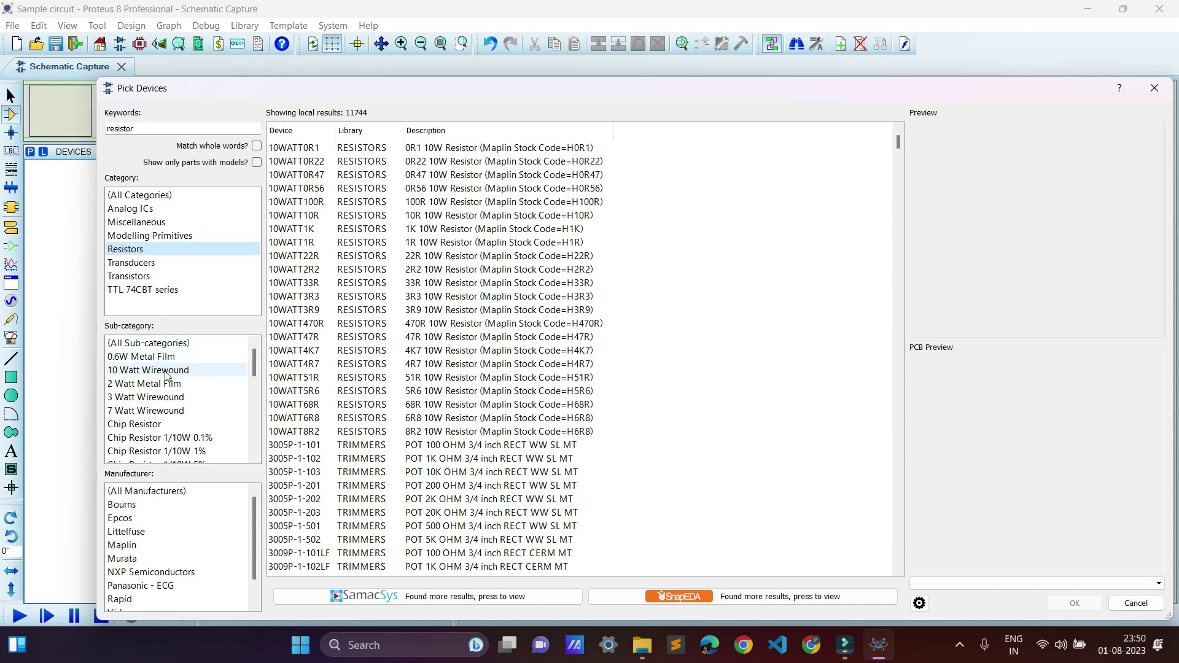
scroll(168, 376, "down", 6)
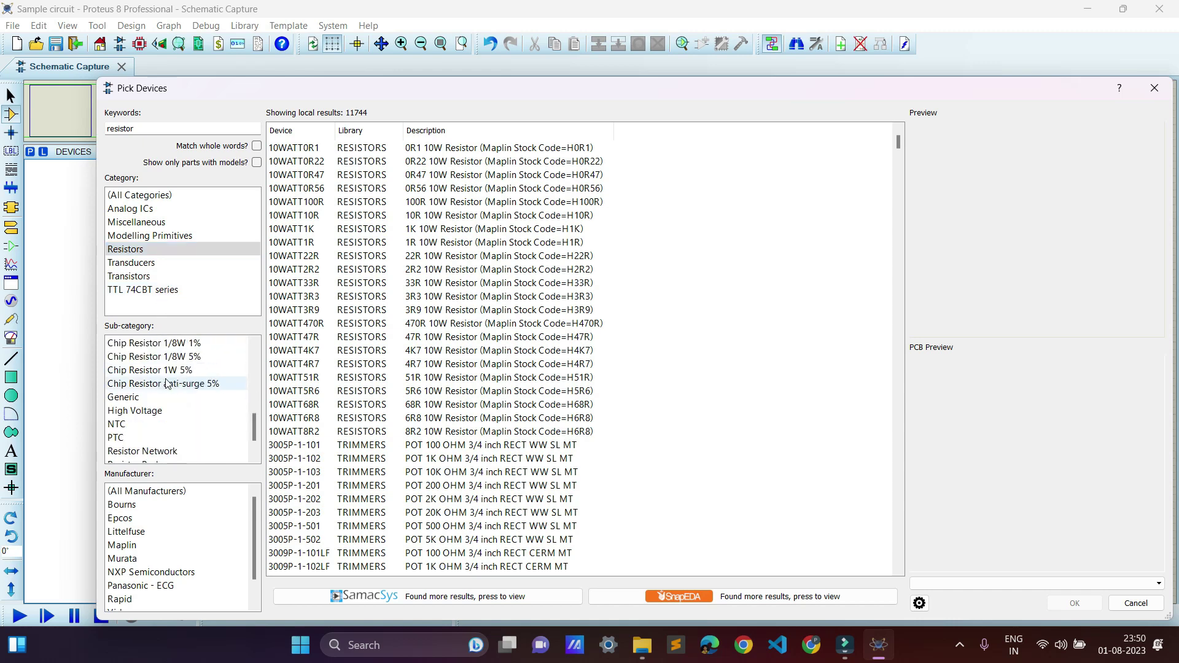
left_click(151, 400)
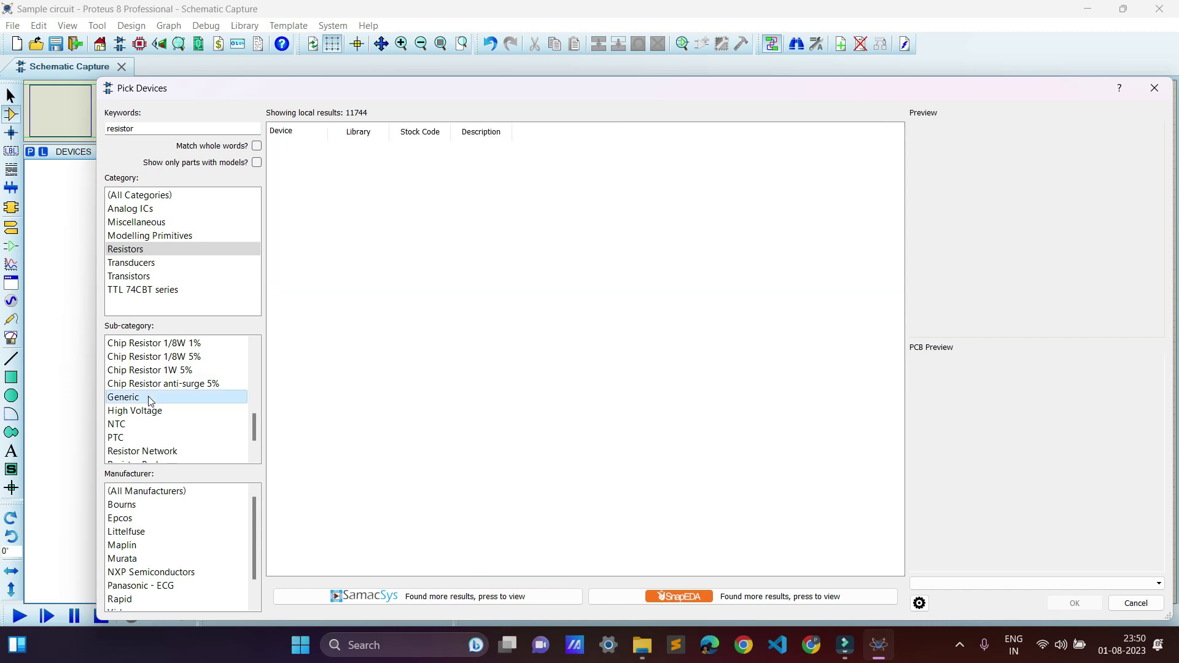
left_click(327, 151)
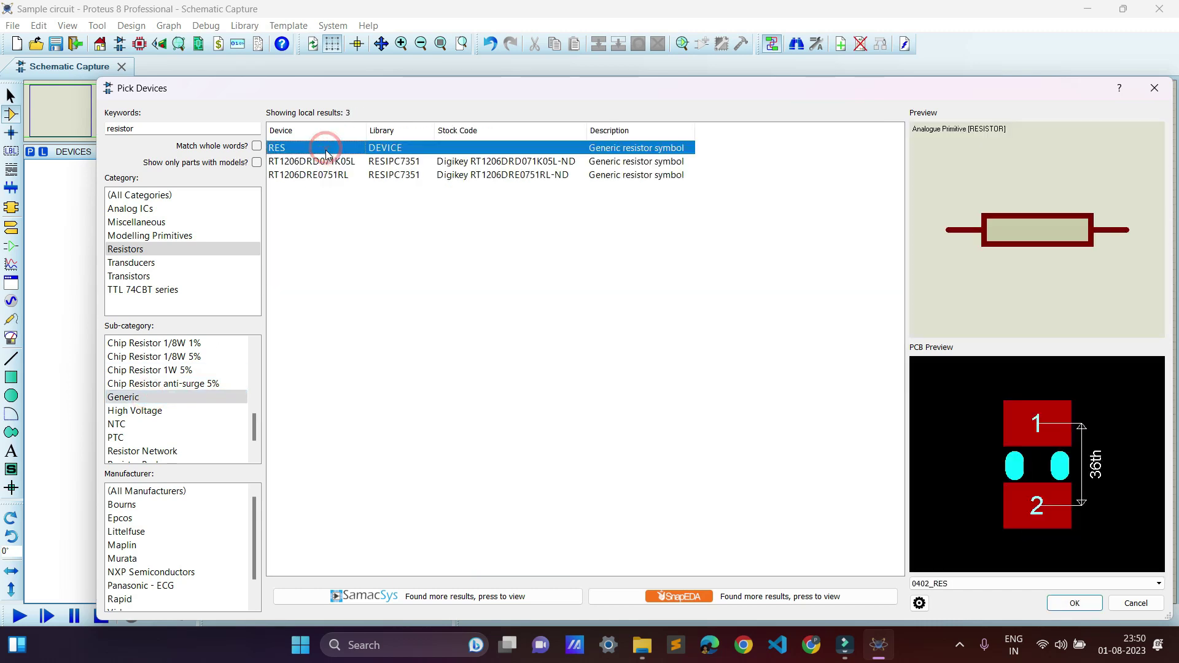
double_click(289, 153)
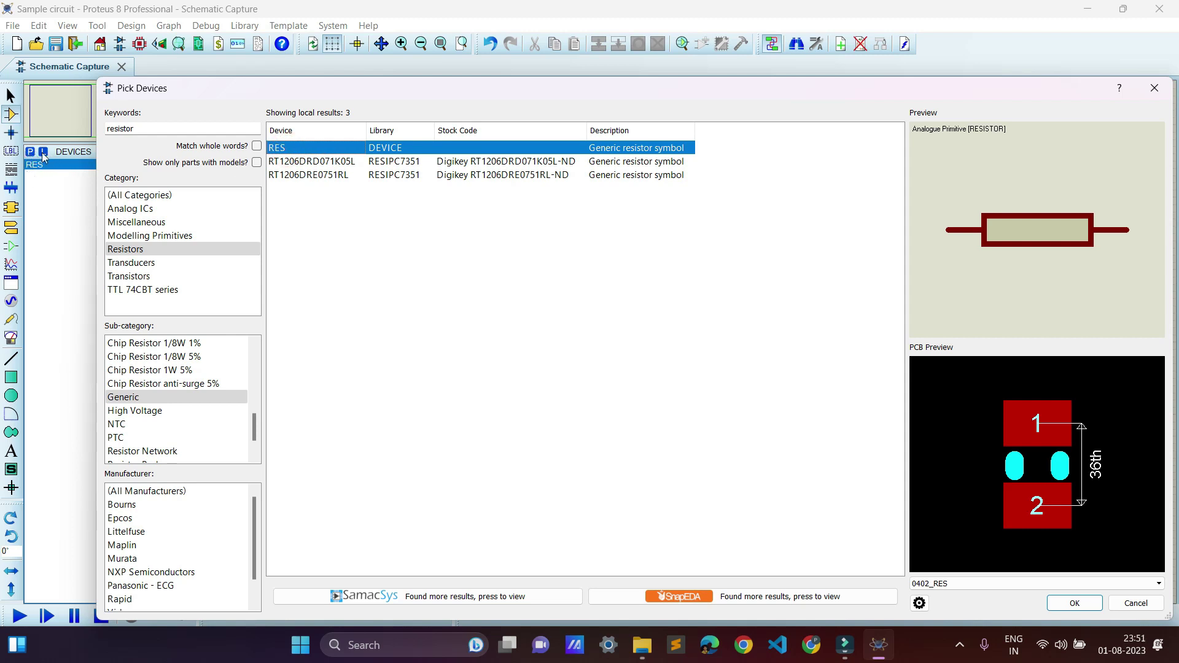
Search the device library for "led" and add the animated LED-AQUA model to the device list.
left_click(150, 128)
key("BackSpace")
key("BackSpace")
key("BackSpace")
key("BackSpace")
key("BackSpace")
key("BackSpace")
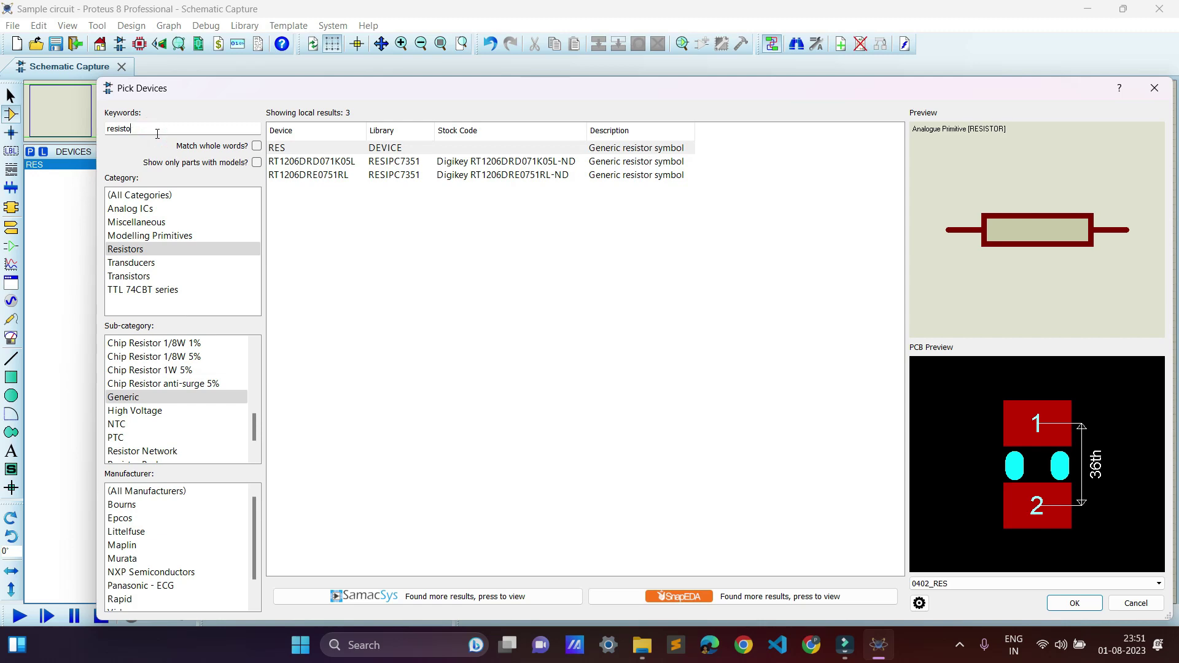
key("BackSpace")
key("BackSpace")
type("led")
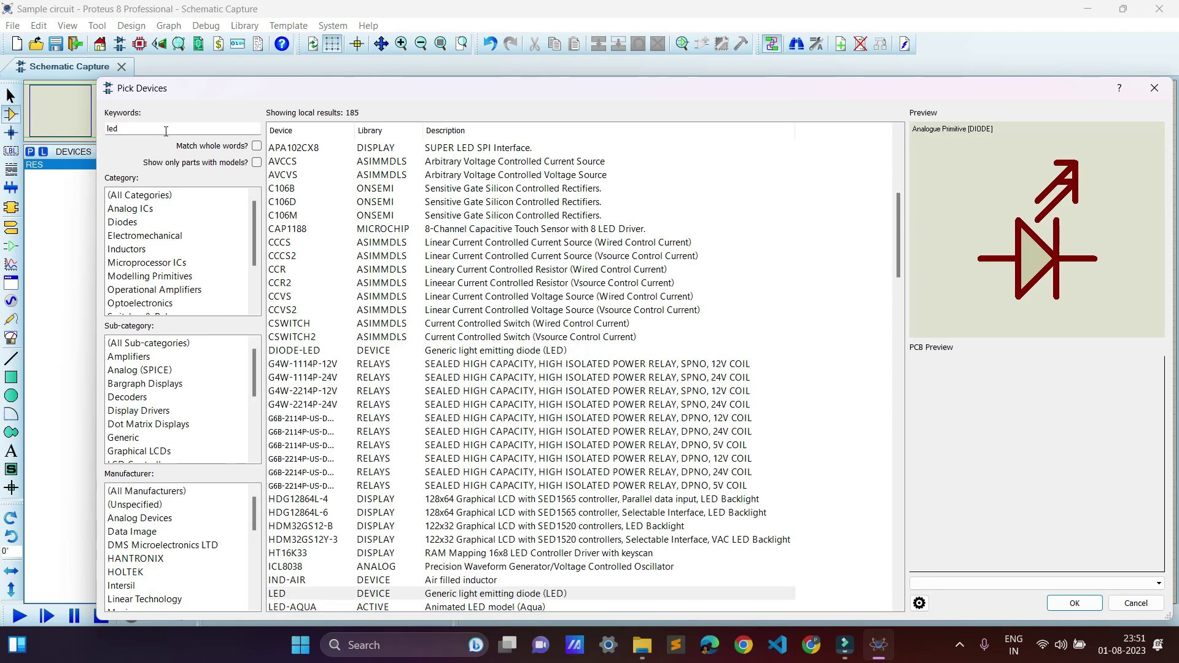
scroll(400, 436, "down", 2)
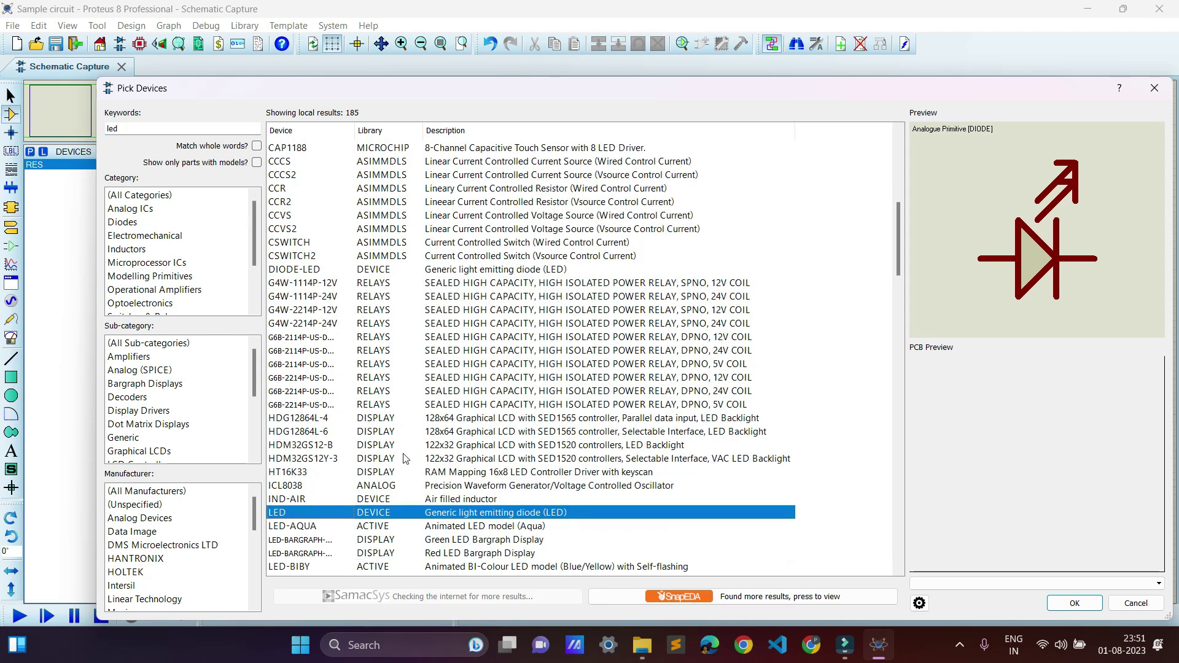
left_click(456, 527)
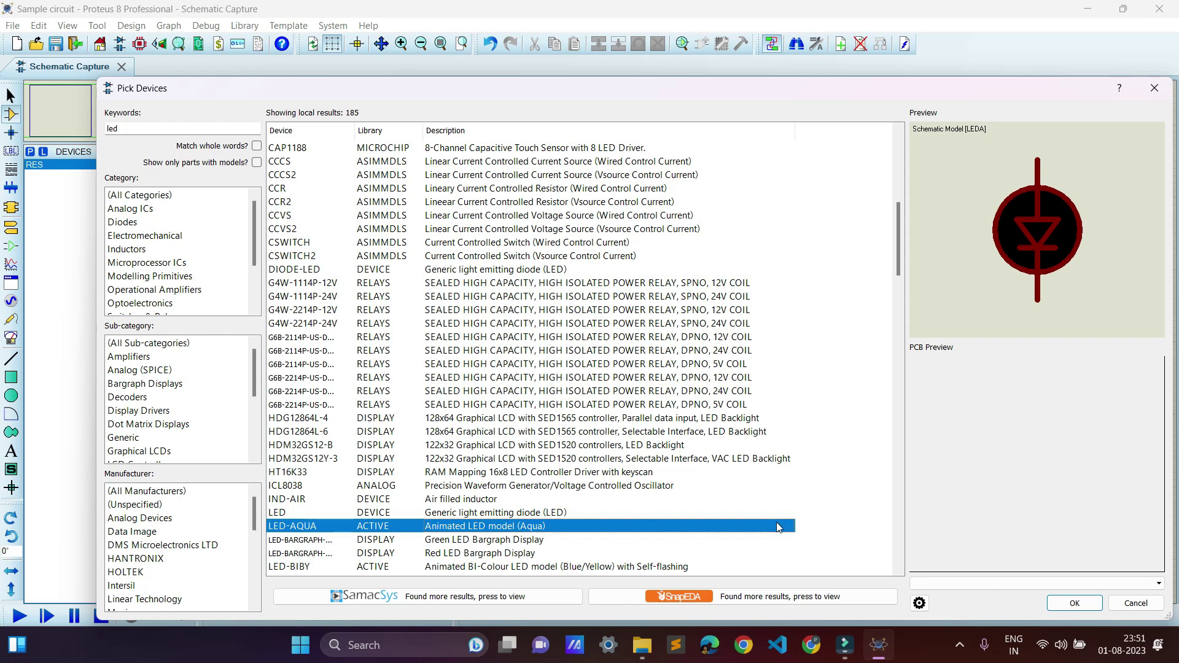
mouse_move(777, 535)
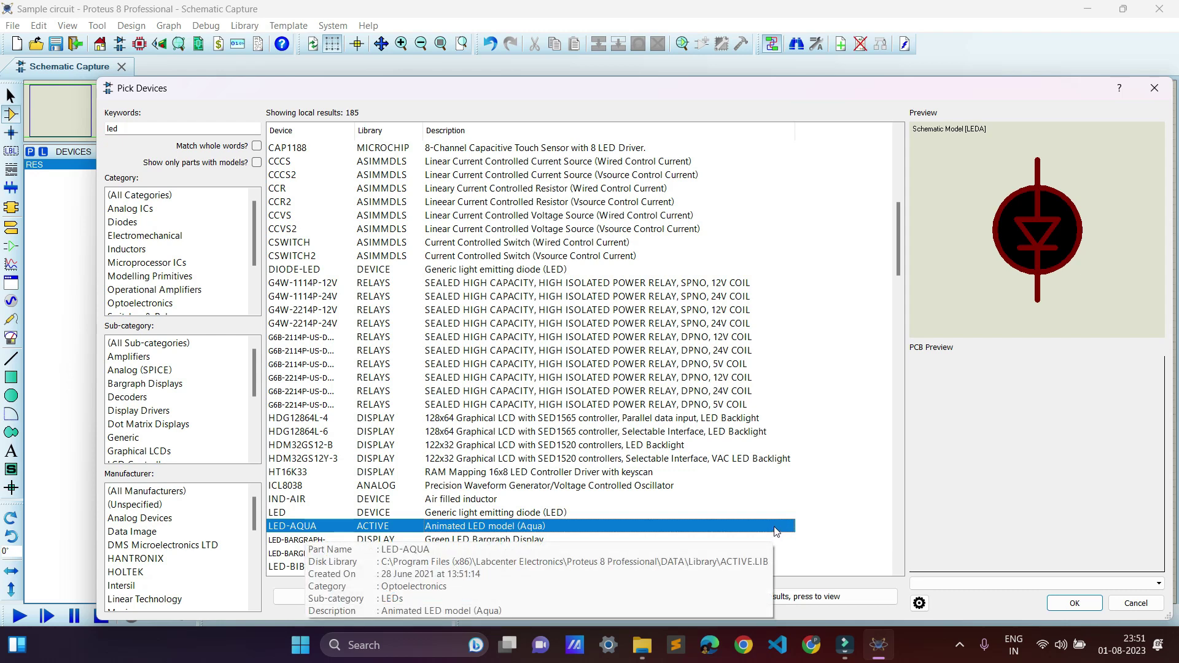
double_click(312, 529)
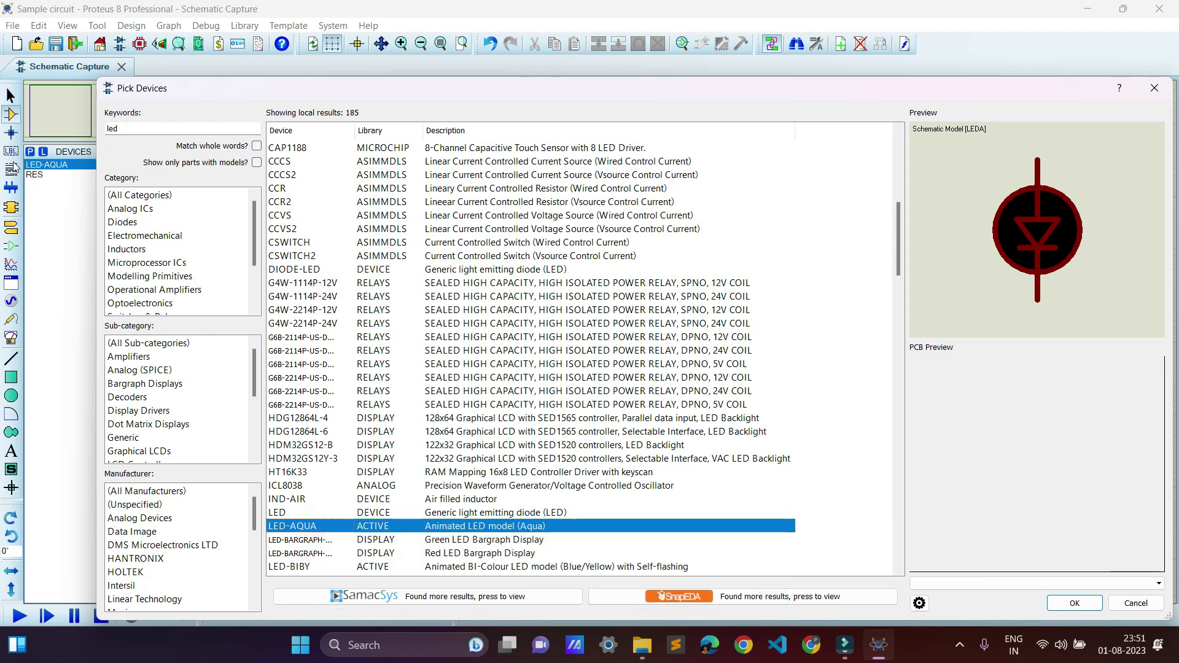
Search the device library for "button", add the SPST push button BUTTON to the device list, and close the device picker.
left_click(147, 131)
key("BackSpace")
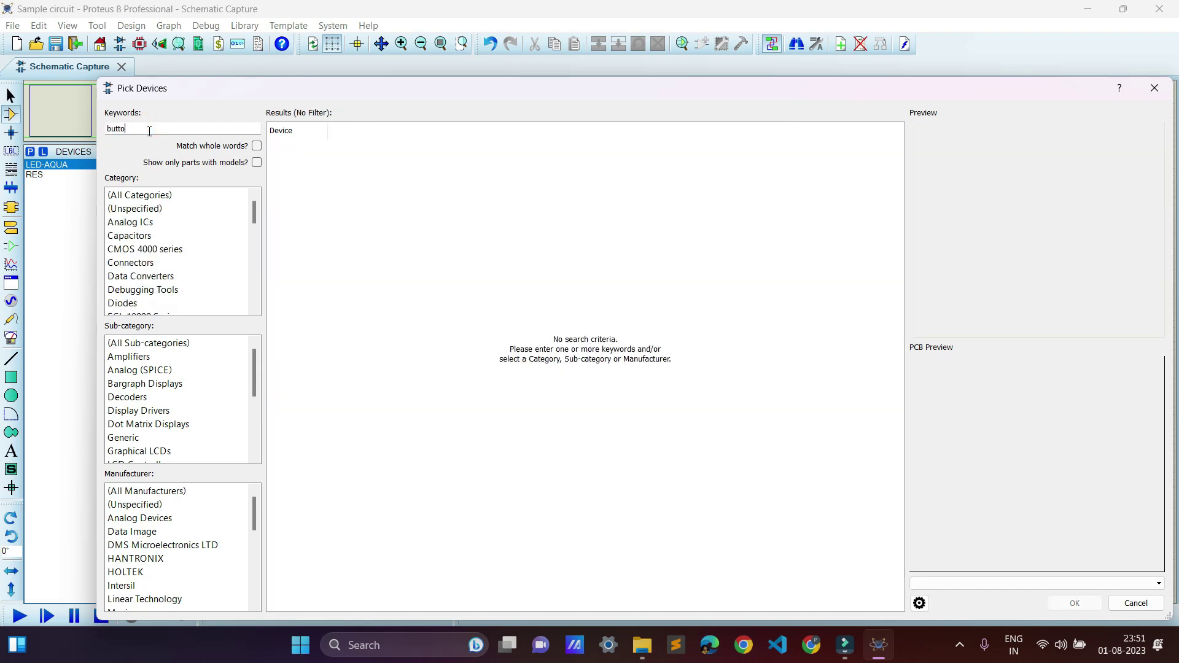
type("button")
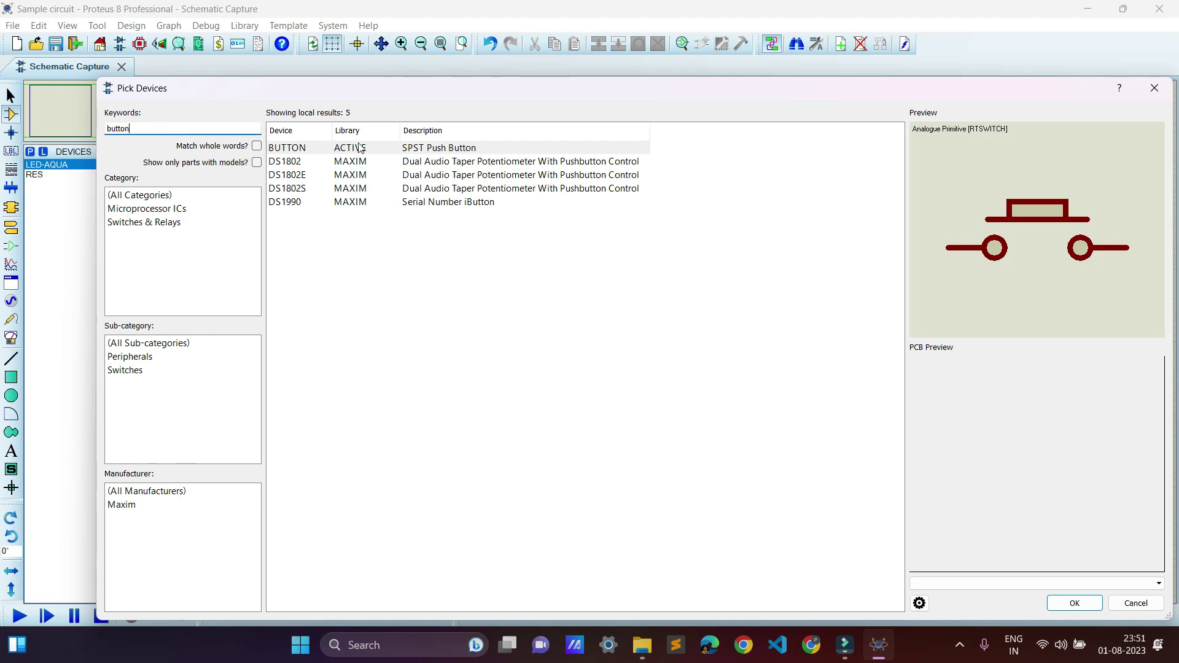
left_click(360, 151)
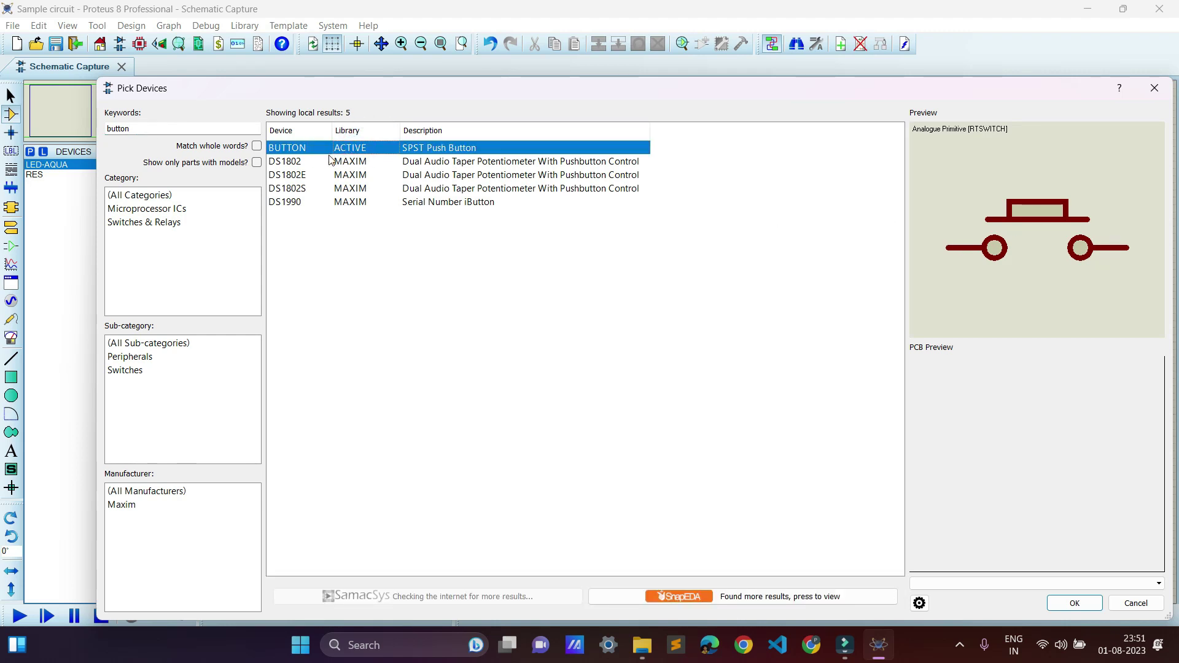
double_click(295, 148)
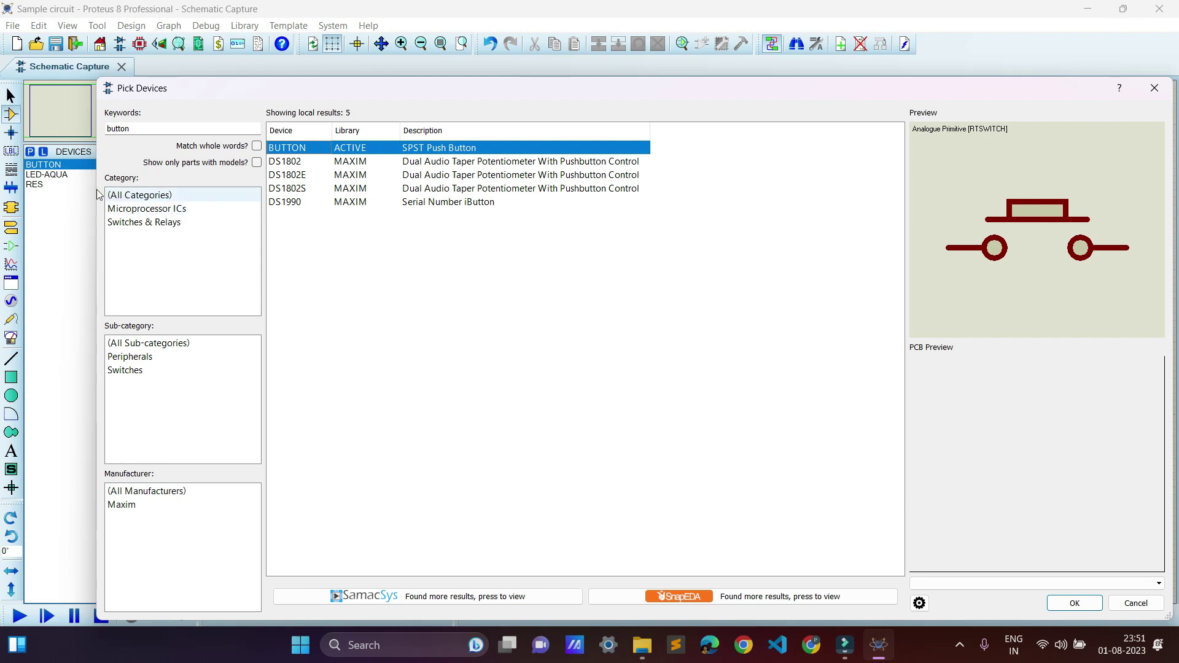
left_click(1155, 94)
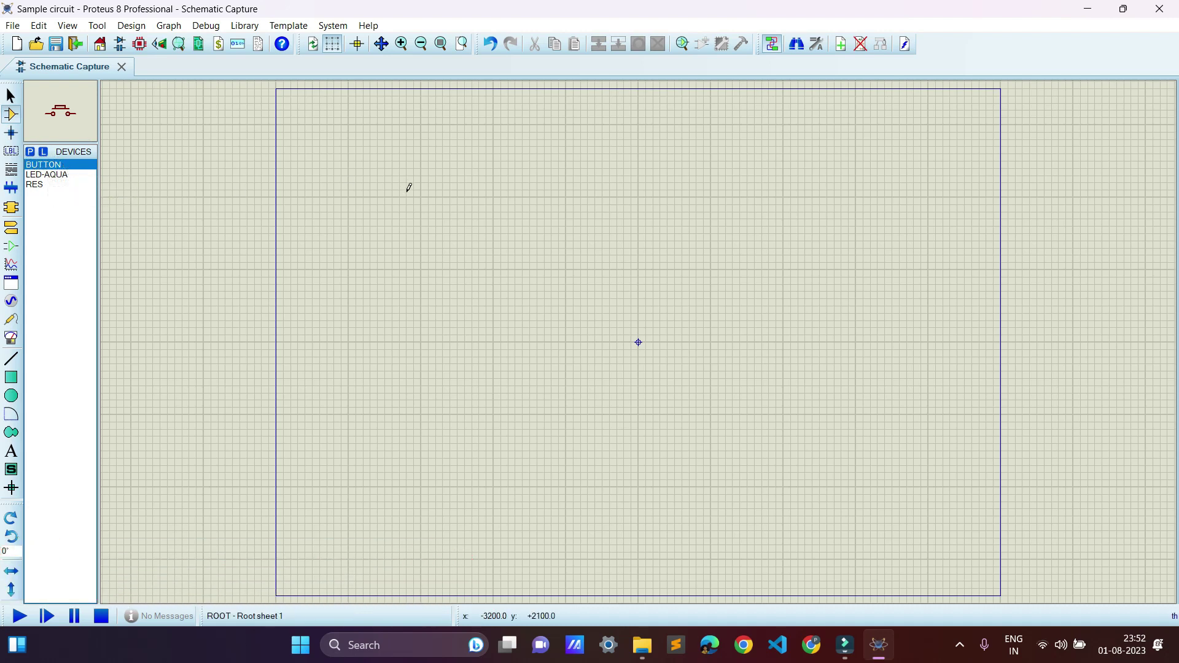
Place a BUTTON component near the upper-left corner of the schematic sheet.
left_click(426, 207)
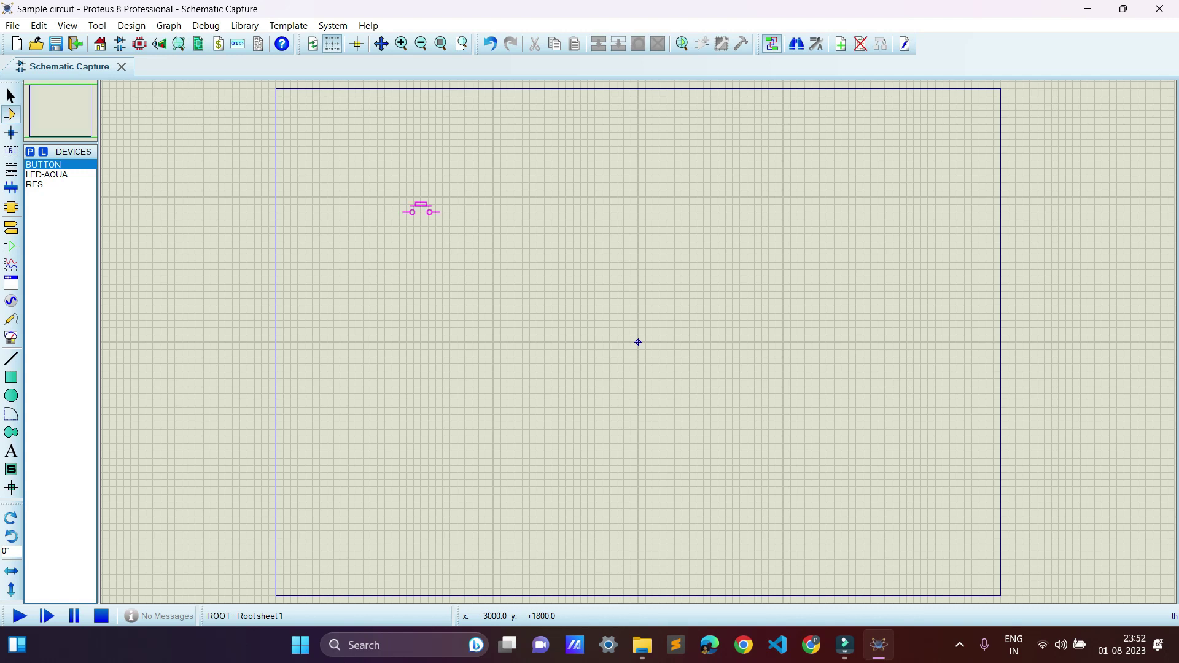
scroll(443, 211, "up", 2)
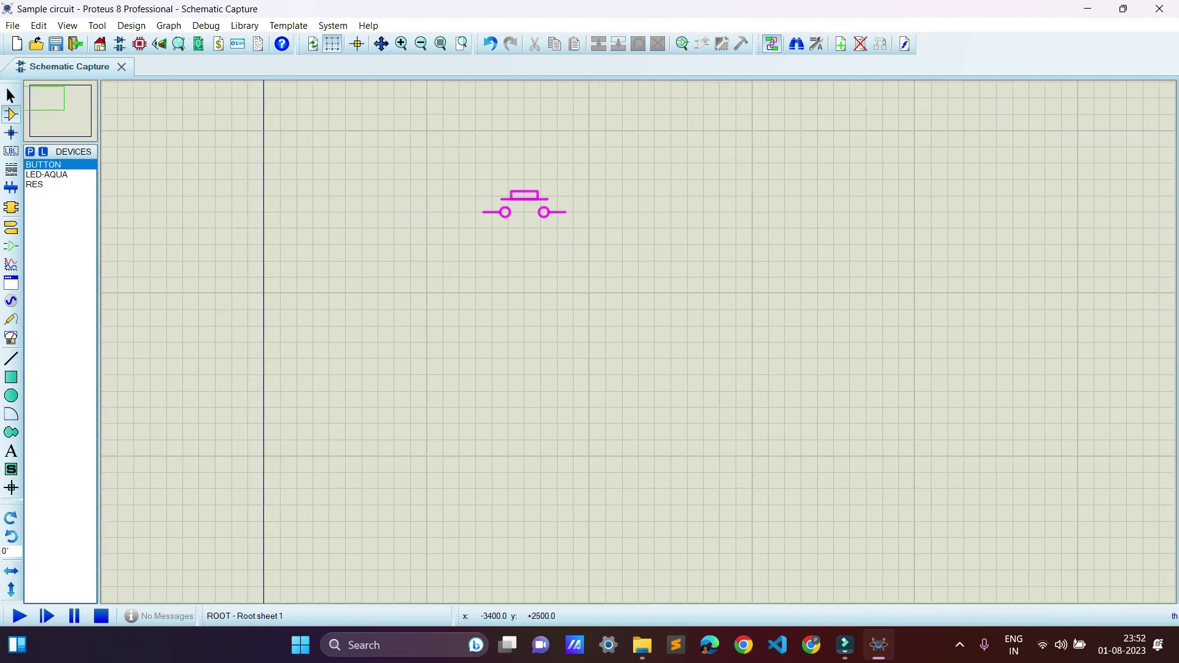
scroll(636, 332, "up", 1)
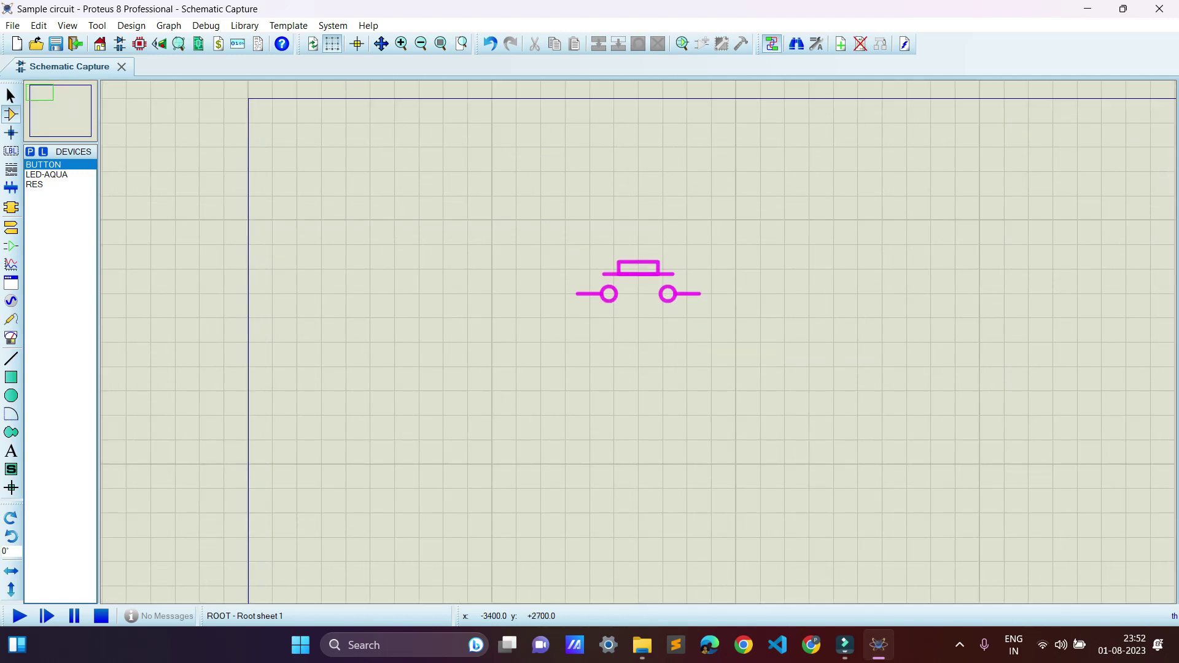
left_click(650, 290)
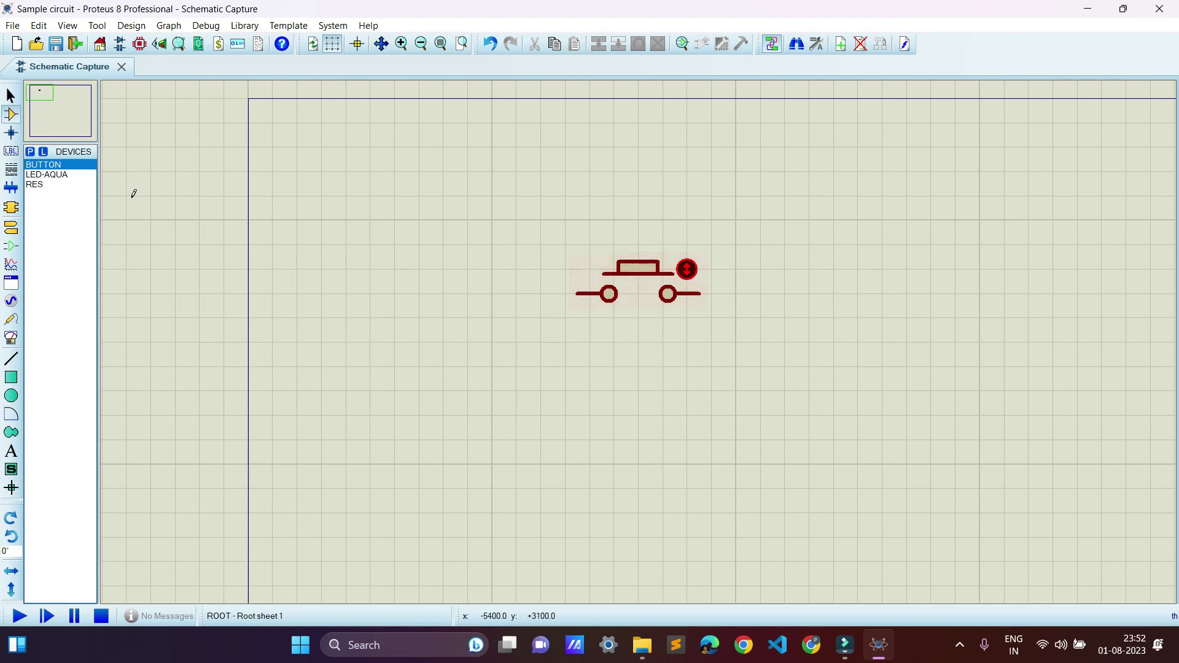
Place an LED-AQUA component to the right of the push button and slightly below it.
left_click(53, 176)
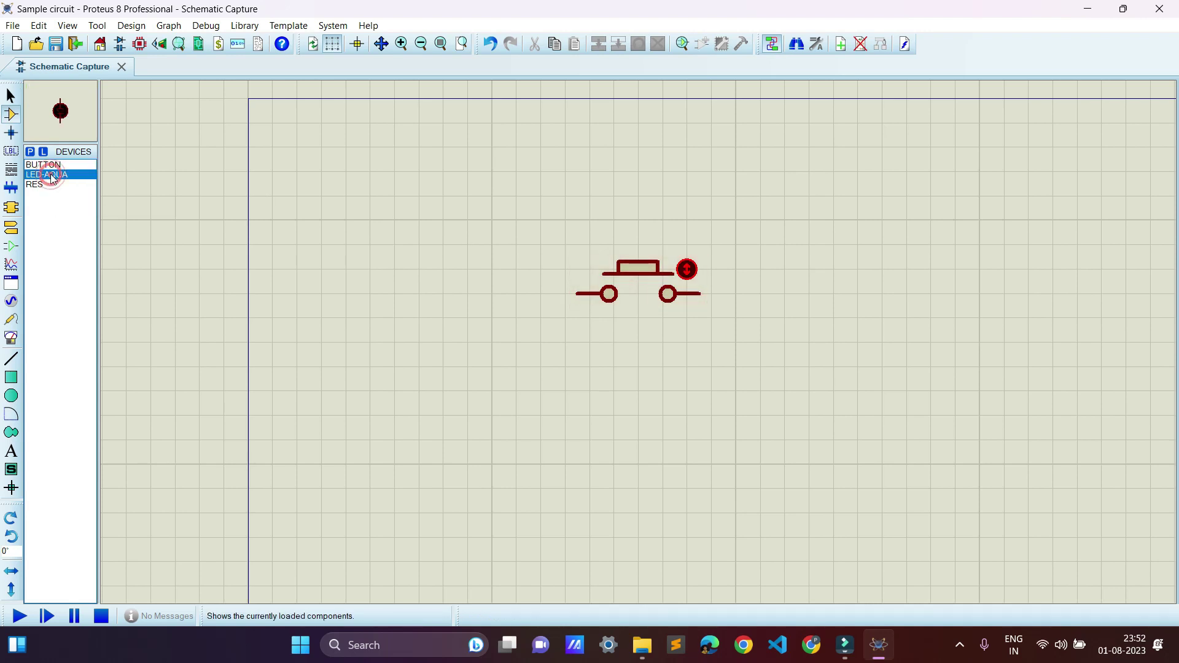
left_click(771, 266)
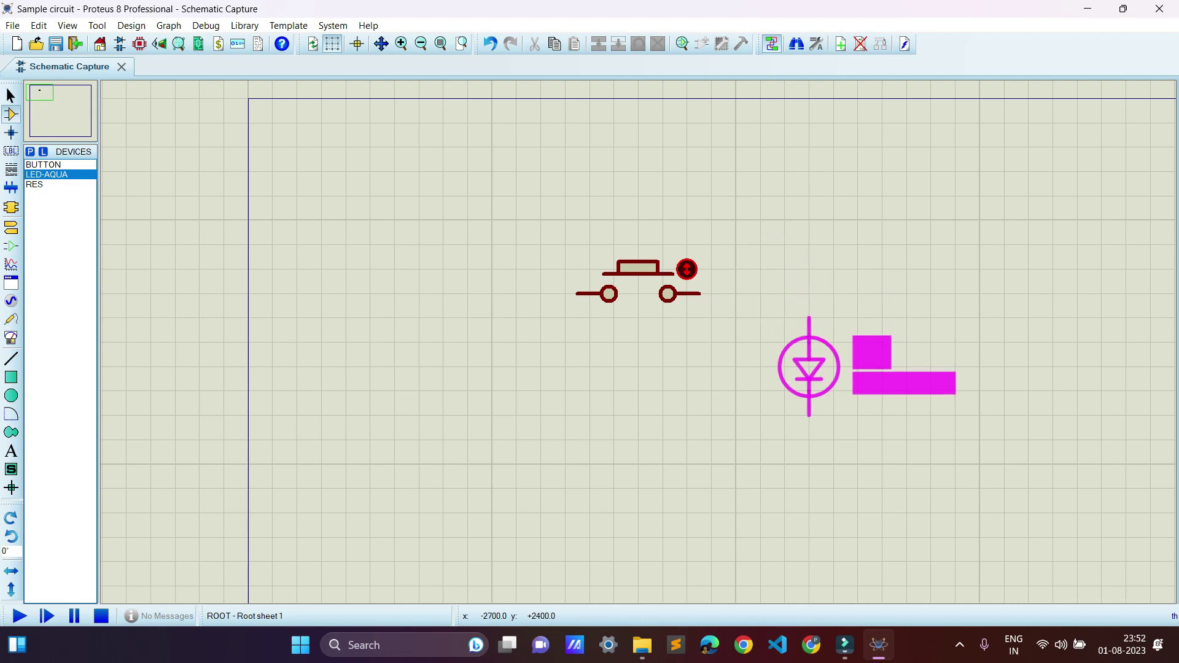
left_click(809, 343)
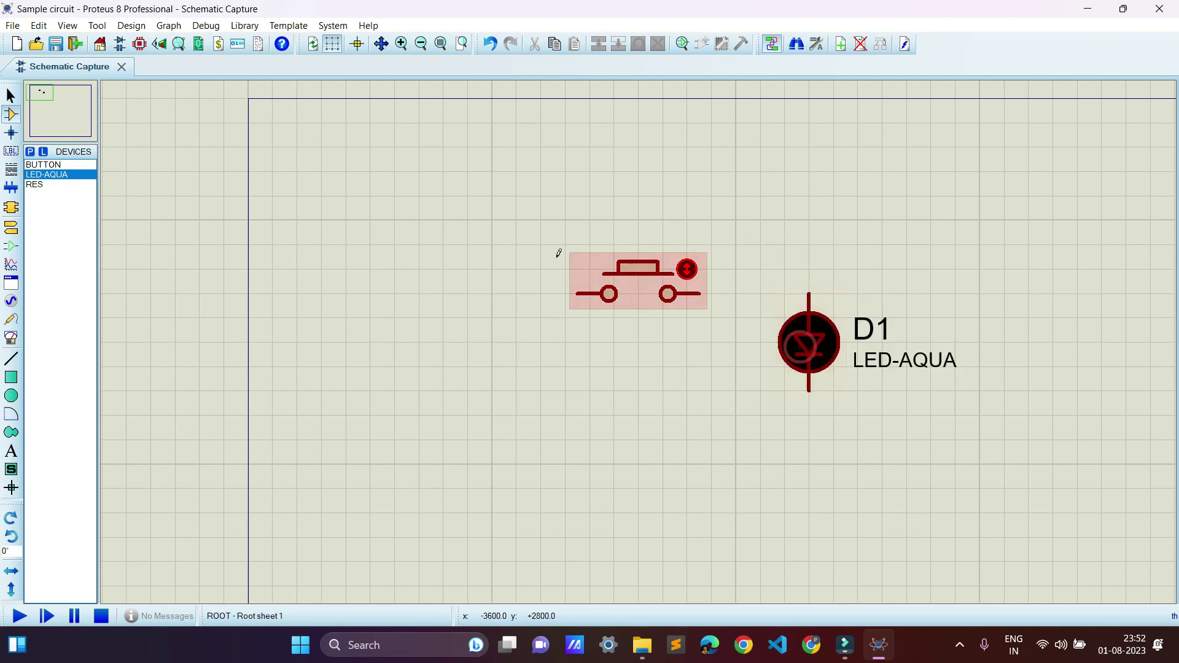
Rotate the LED-AQUA anti-clockwise so that it lies horizontally.
scroll(639, 341, "down", 1)
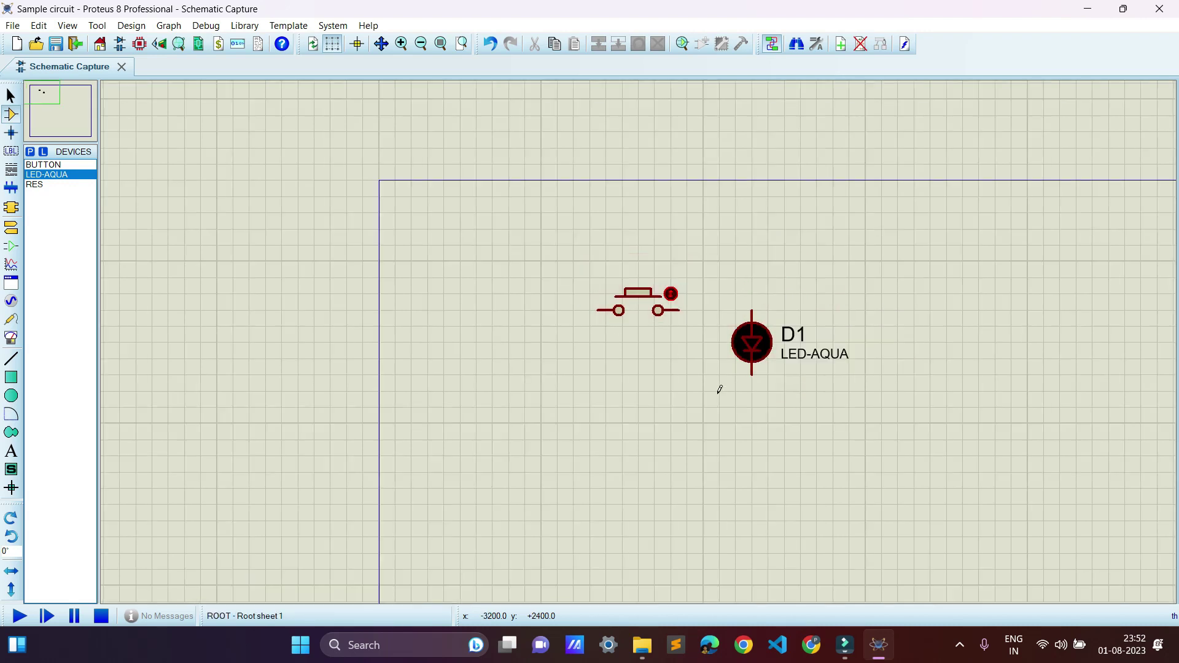
left_click(763, 353)
right_click(759, 349)
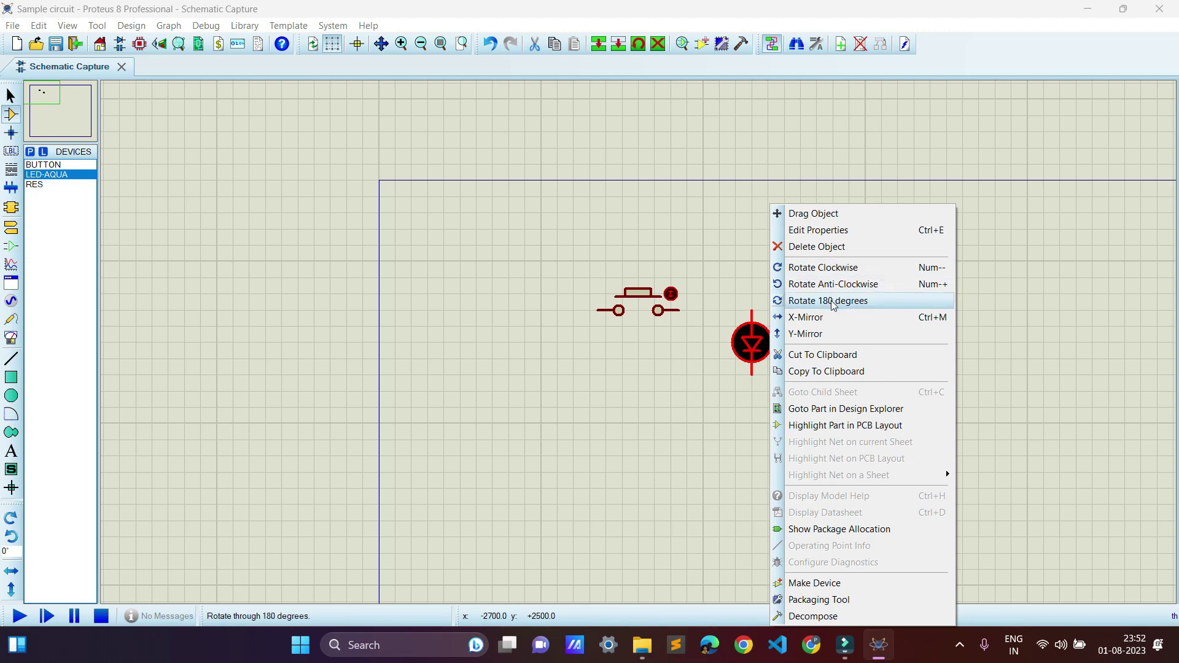
left_click(846, 286)
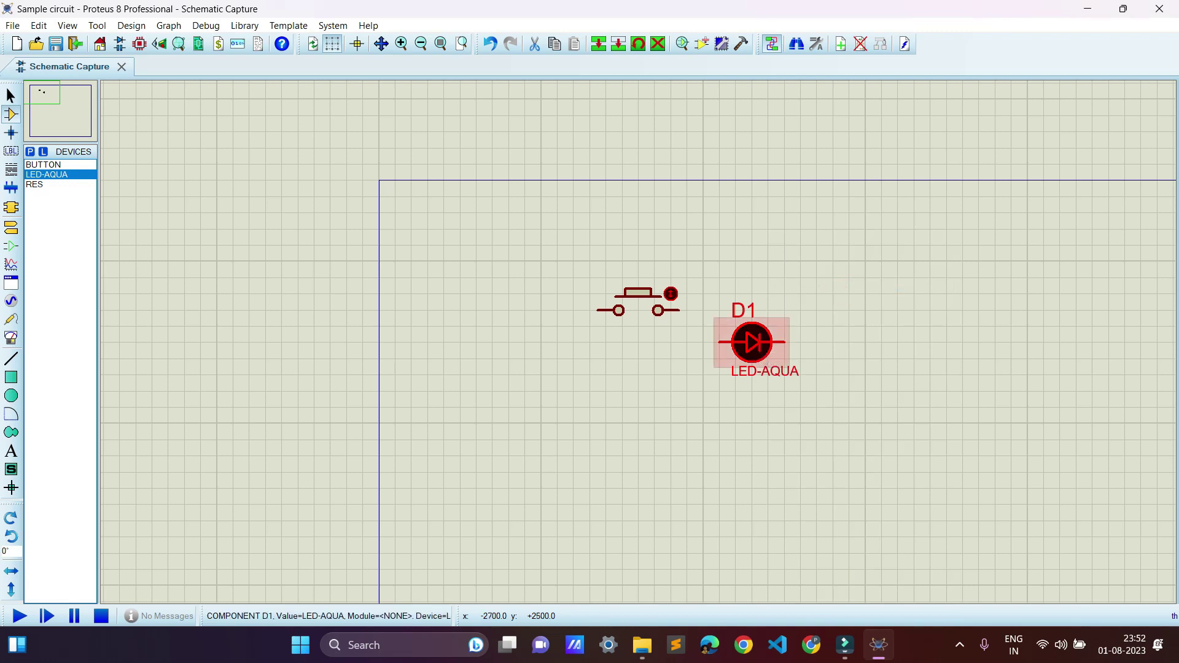
Move the LED-AQUA up so its pins line up with the push button's pins, and deselect it.
left_click_drag(761, 356, 760, 325)
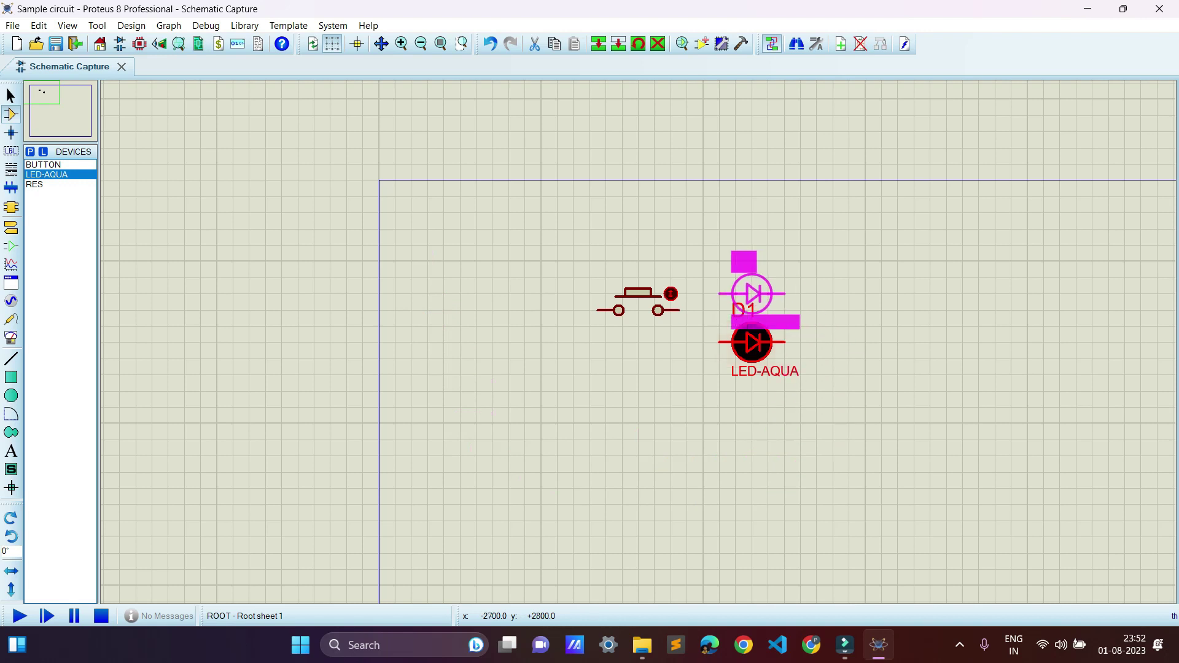
left_click_drag(761, 308, 759, 324)
left_click(824, 299)
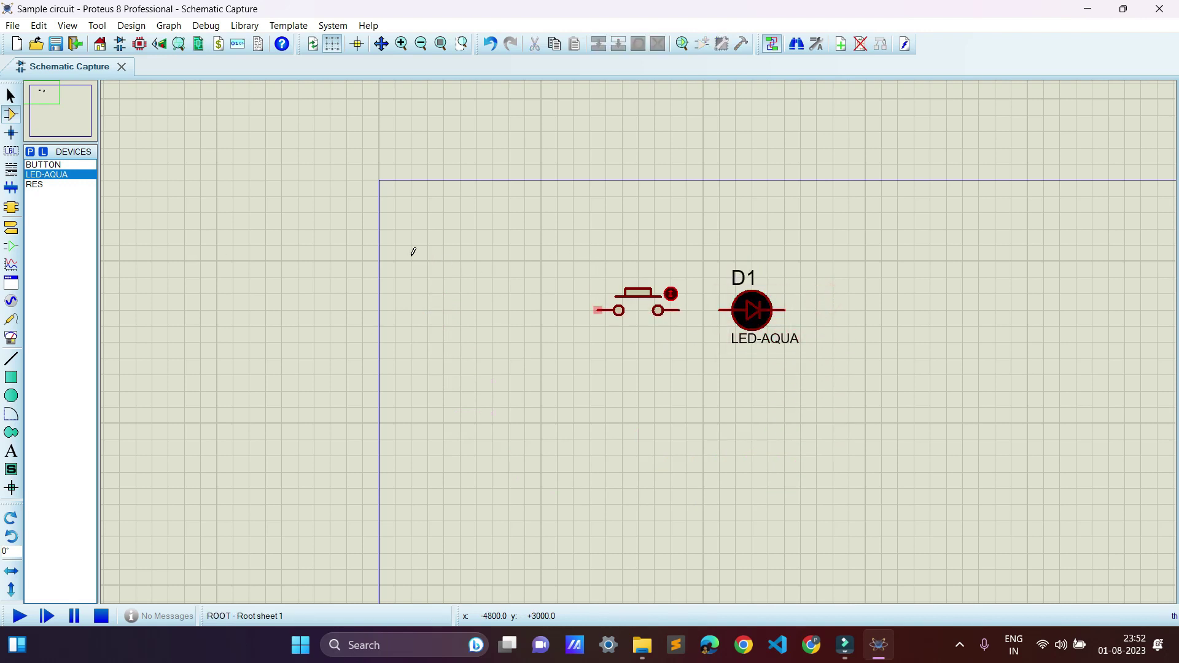
Place a RES component to the right of the LED-AQUA, in line with its pins.
scroll(468, 265, "down", 1)
scroll(628, 280, "up", 3)
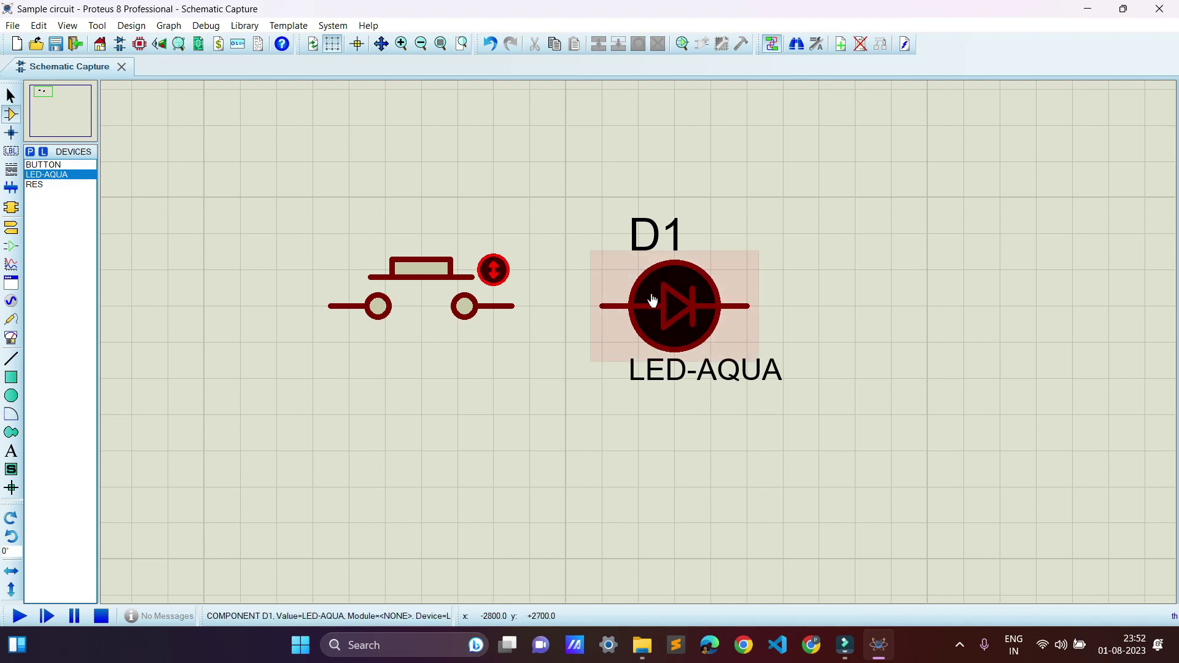
left_click(34, 184)
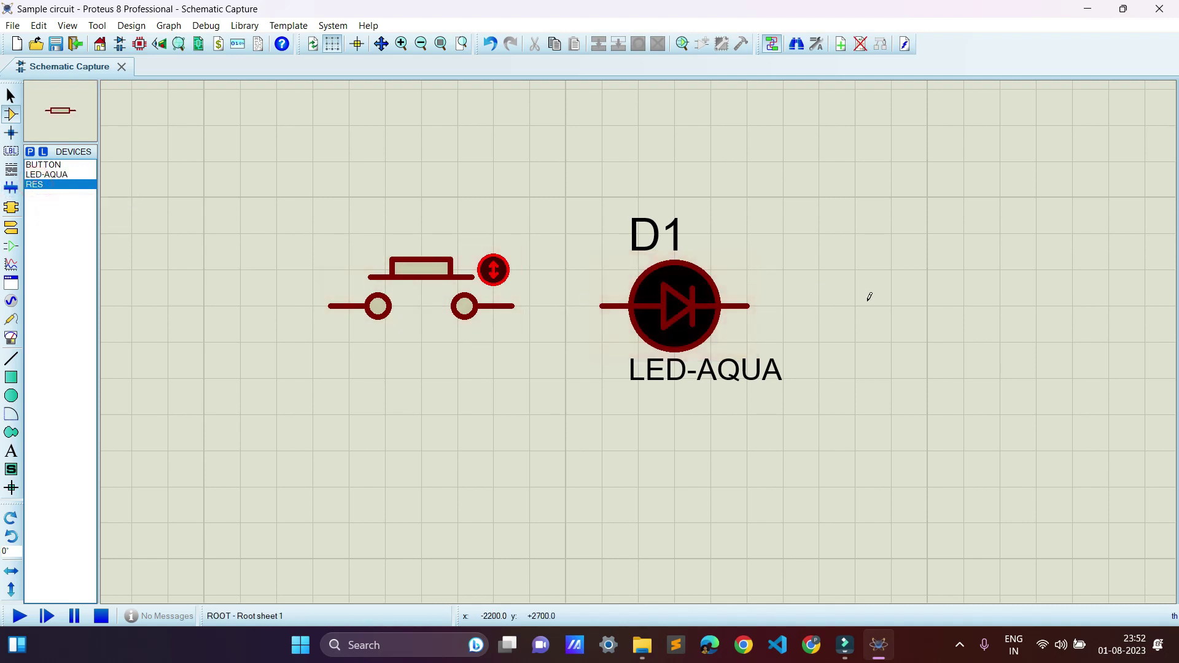
left_click(909, 305)
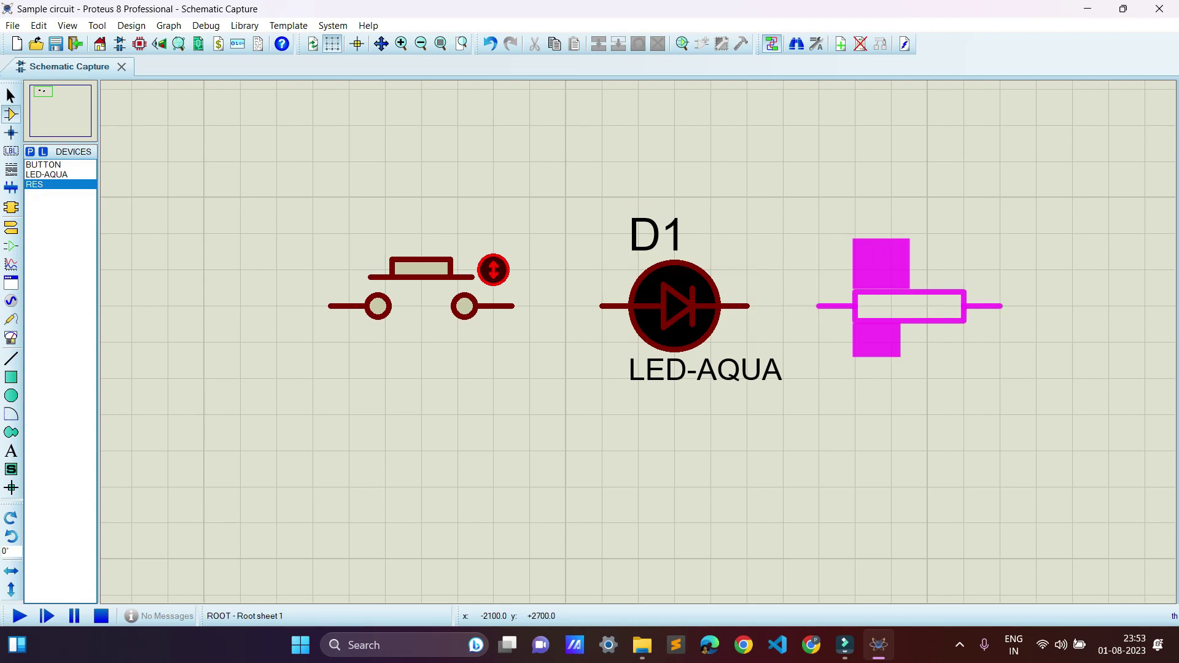
left_click(878, 306)
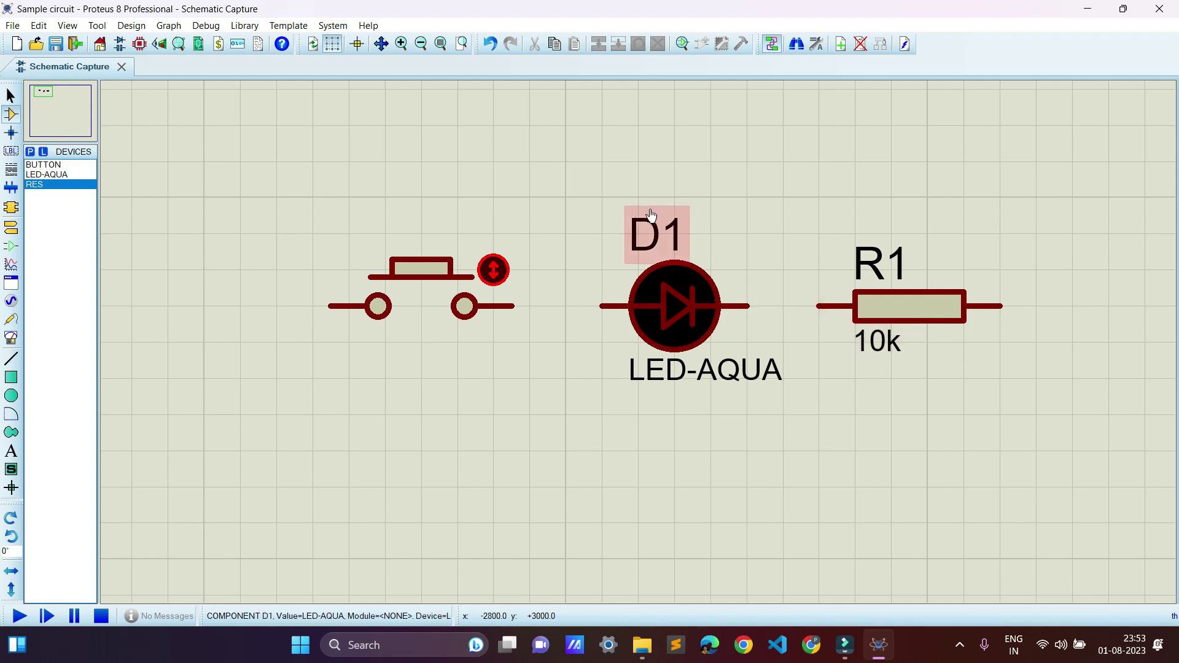
Wire the push button's right pin to the LED, and the LED's right pin to resistor R1.
scroll(734, 263, "down", 2)
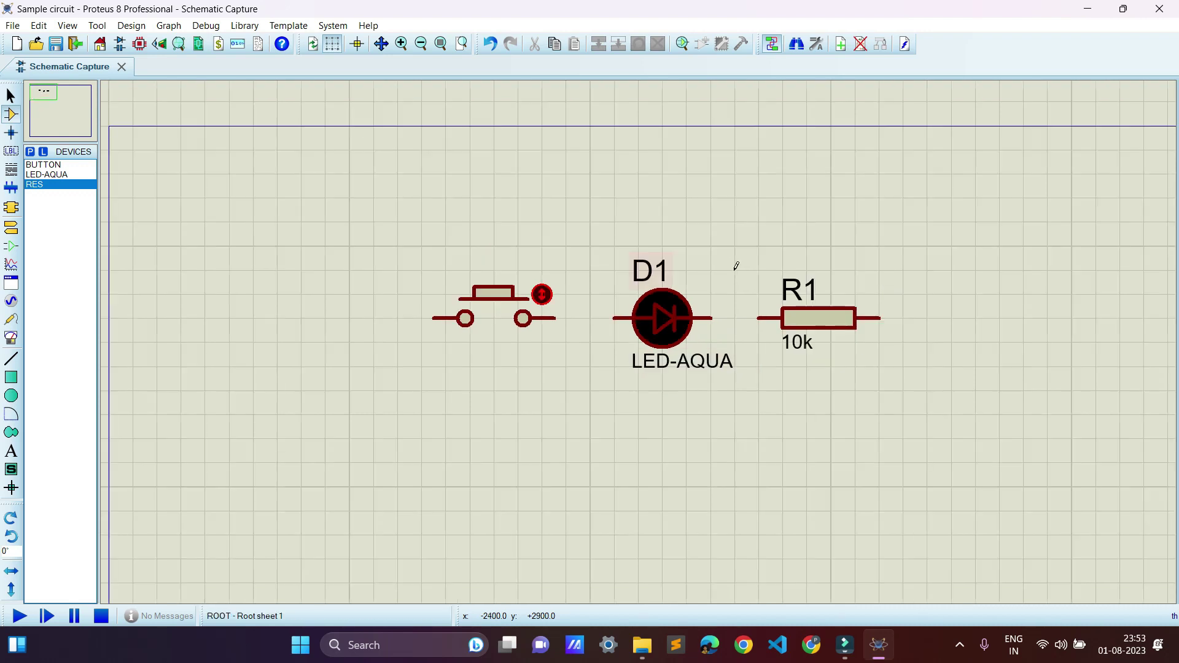
scroll(691, 322, "up", 1)
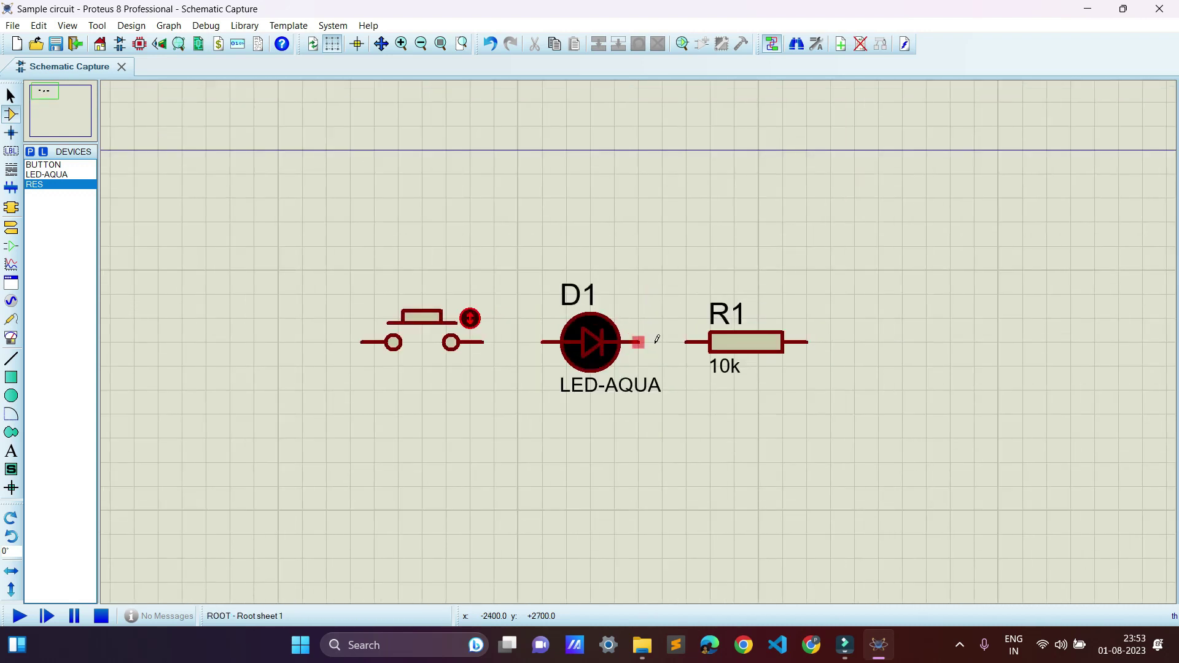
left_click(491, 341)
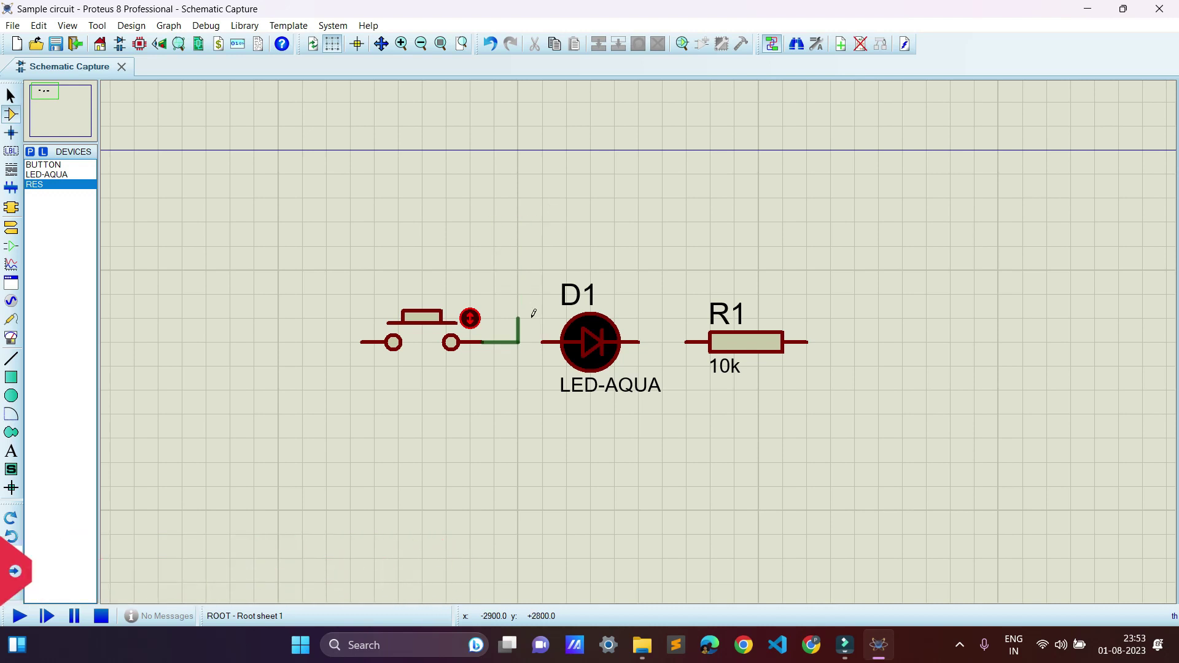
left_click(541, 340)
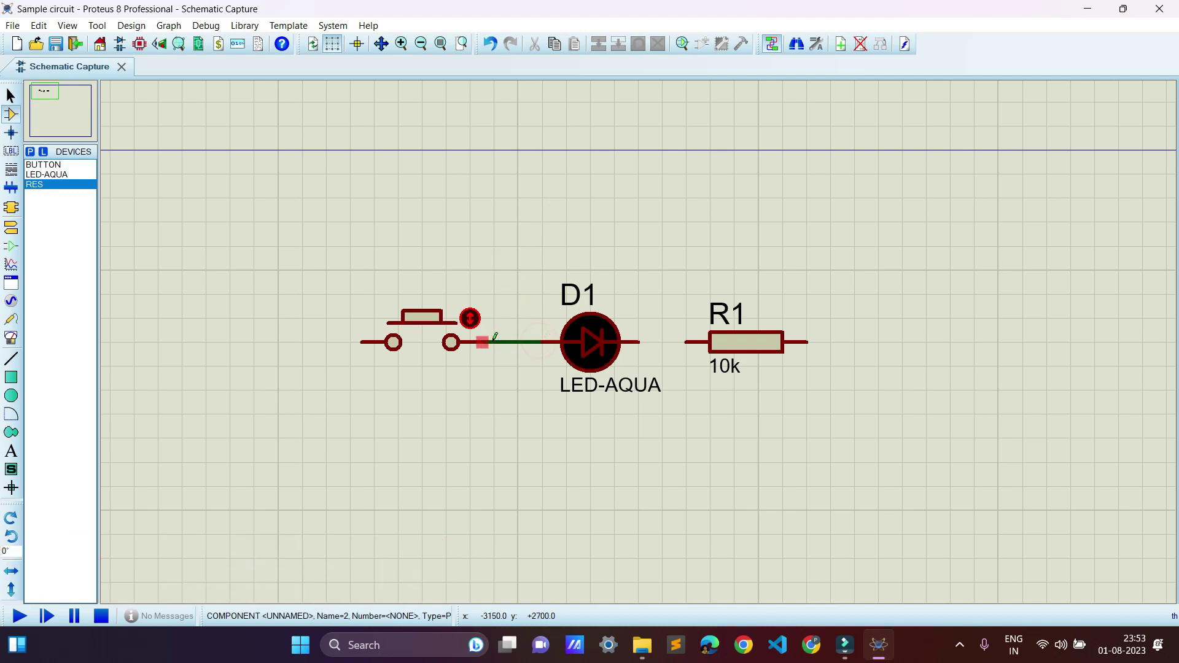
left_click(650, 343)
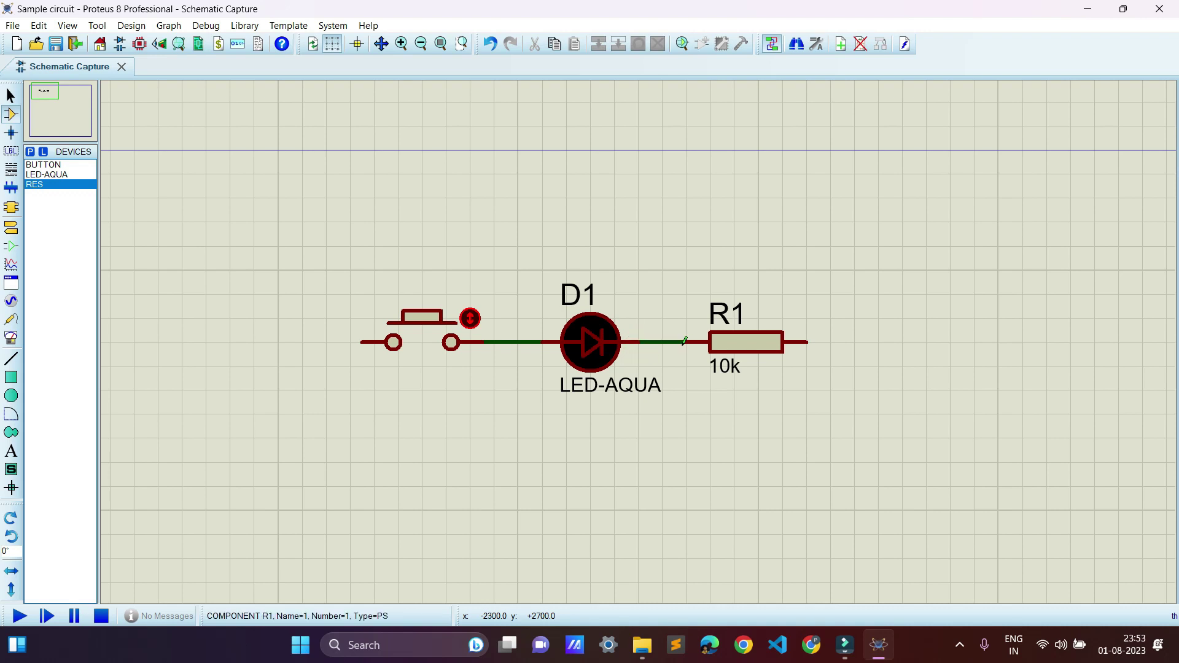
left_click(685, 343)
Place a DC generator to the left of the push button and wire it to the button's left pin.
scroll(537, 218, "down", 1)
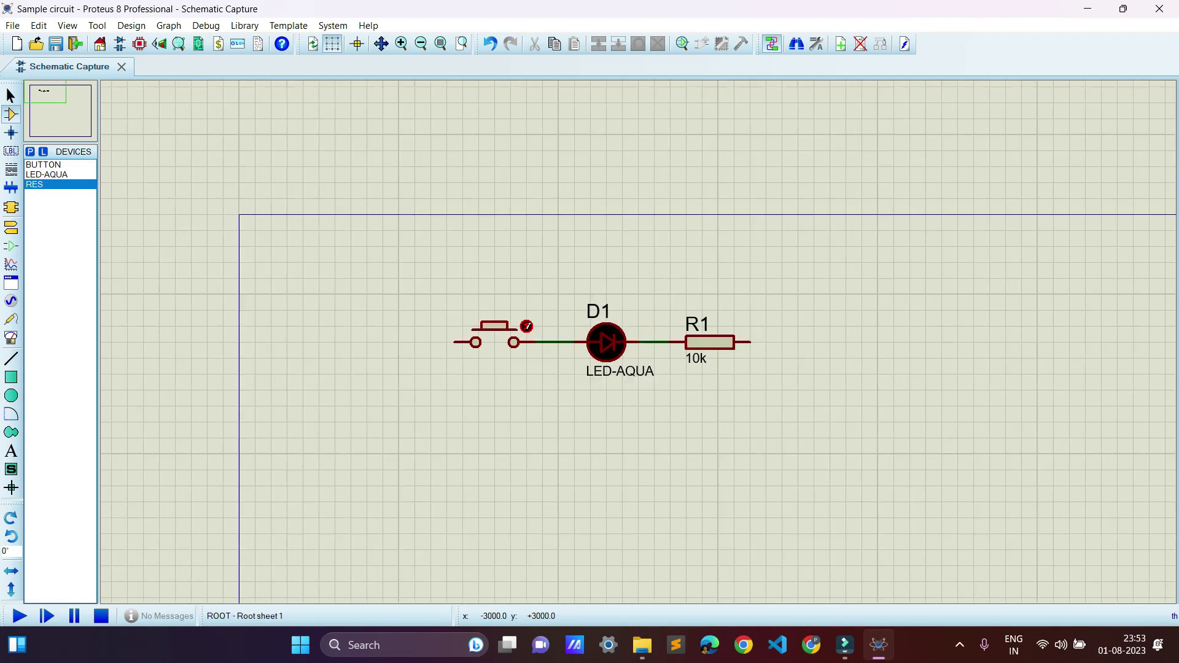
scroll(515, 347, "up", 1)
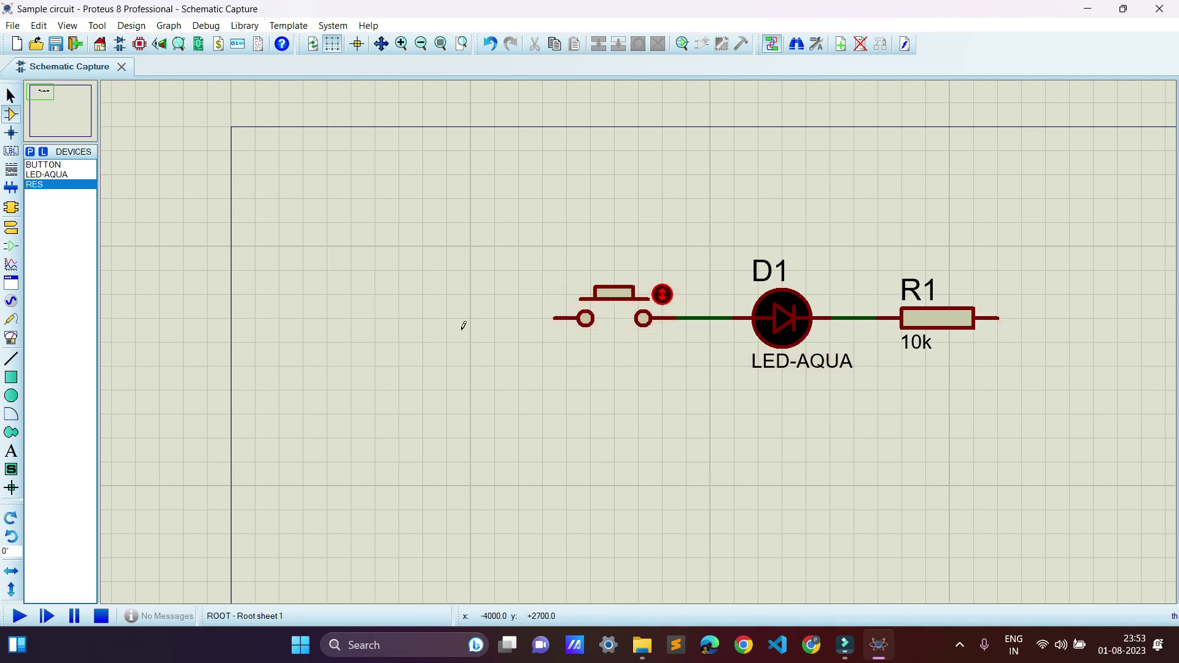
left_click(10, 304)
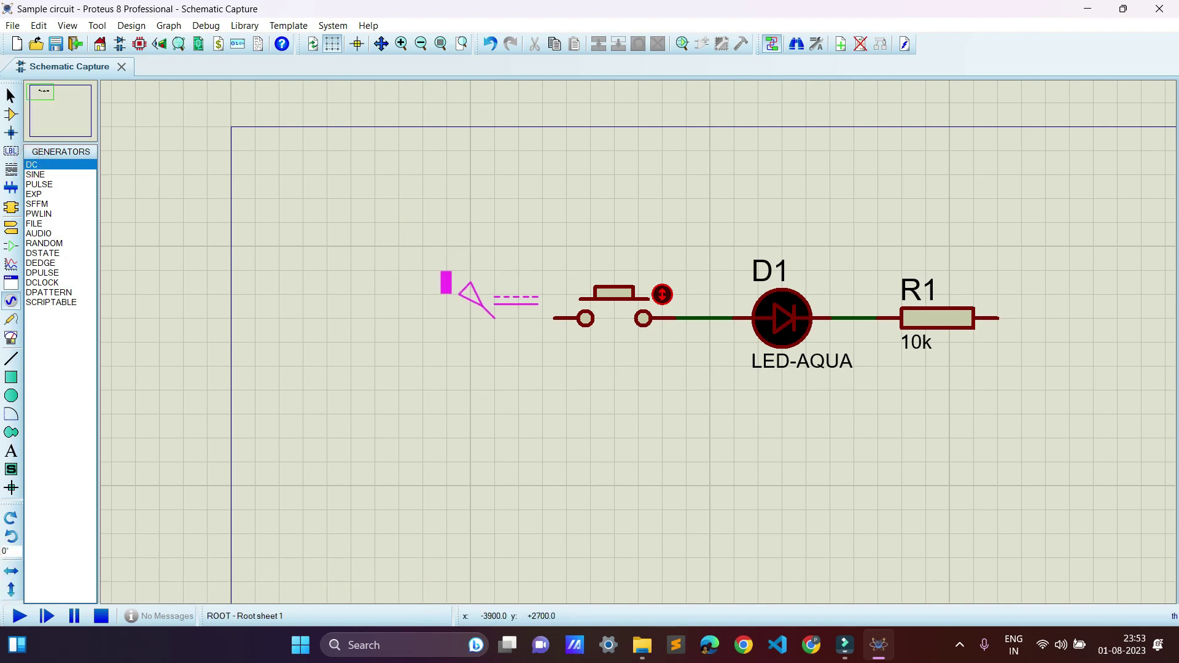
left_click(471, 318)
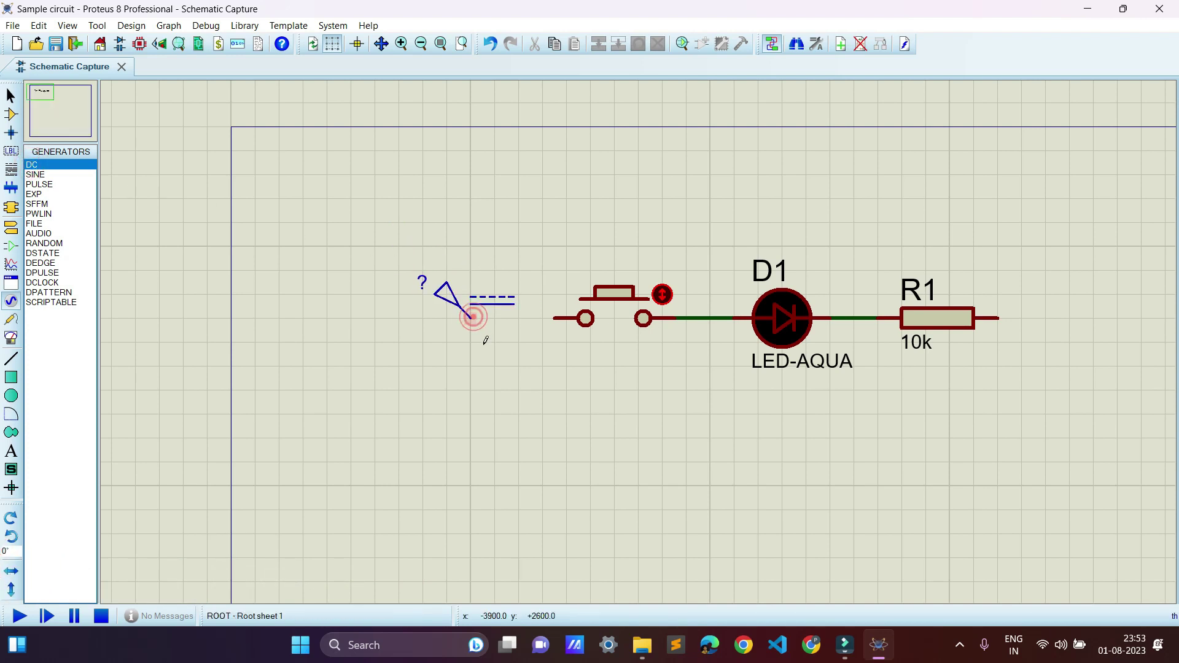
left_click(471, 319)
left_click(553, 317)
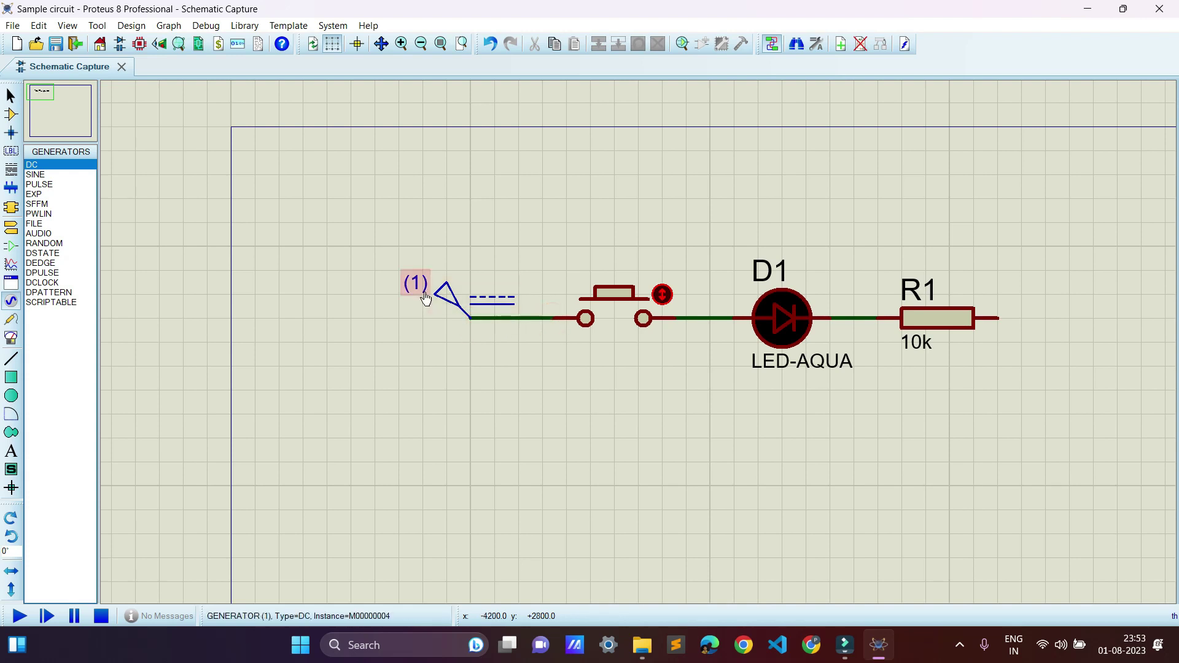
Set the DC generator's voltage to 5 volts.
left_click(460, 305)
left_click(461, 306)
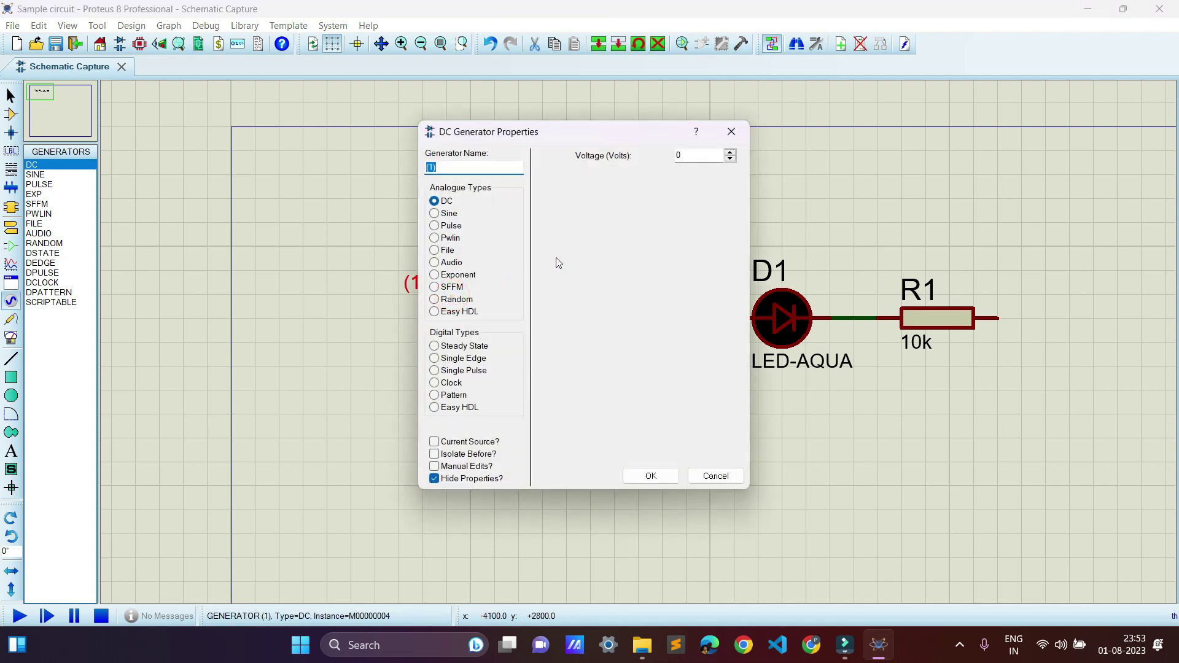
left_click(731, 152)
left_click(731, 153)
left_click(731, 151)
left_click(731, 152)
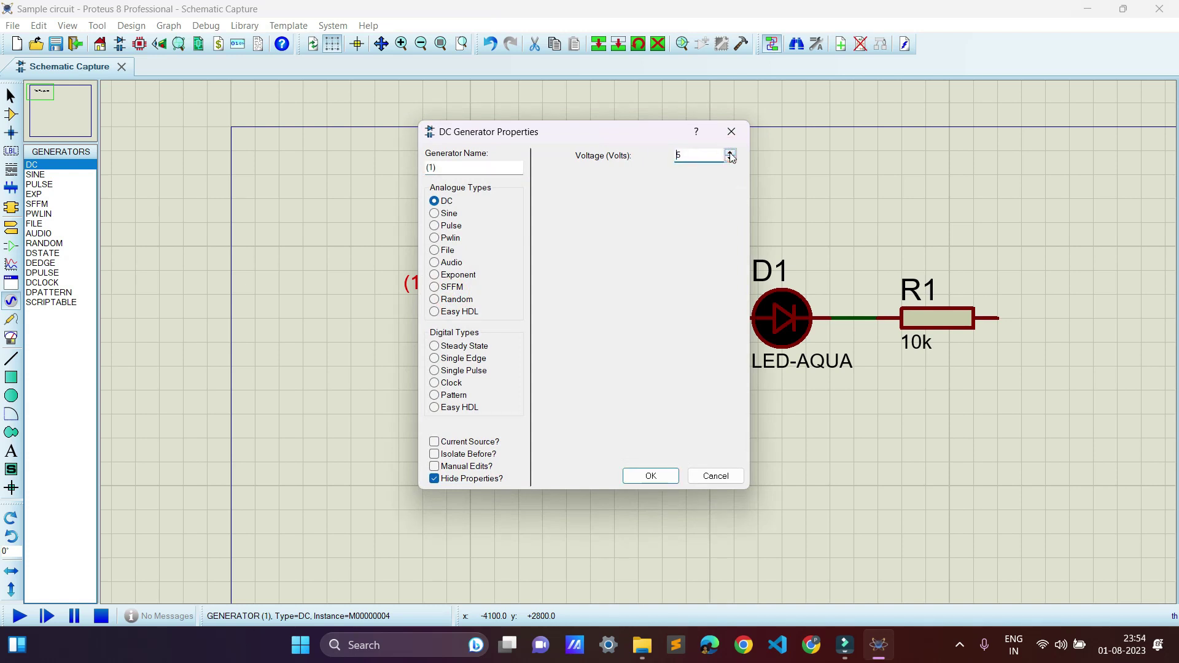
left_click(730, 152)
left_click(651, 476)
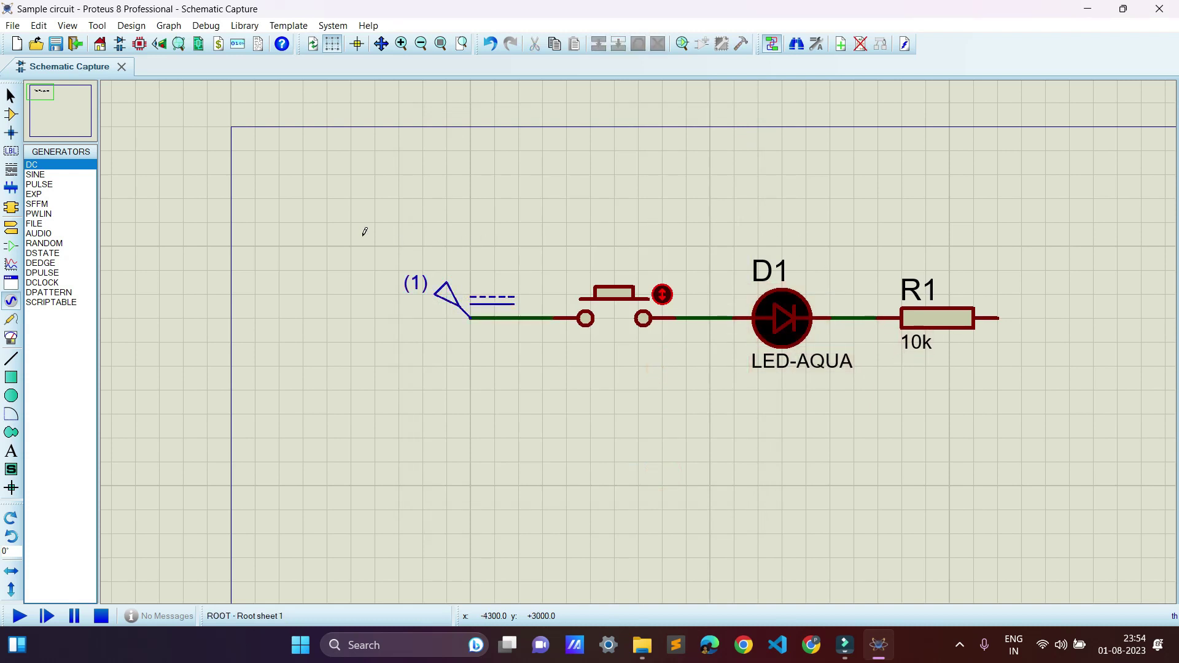
Place a DC ammeter to the right of resistor R1 and wire its positive pin to the resistor.
left_click(11, 338)
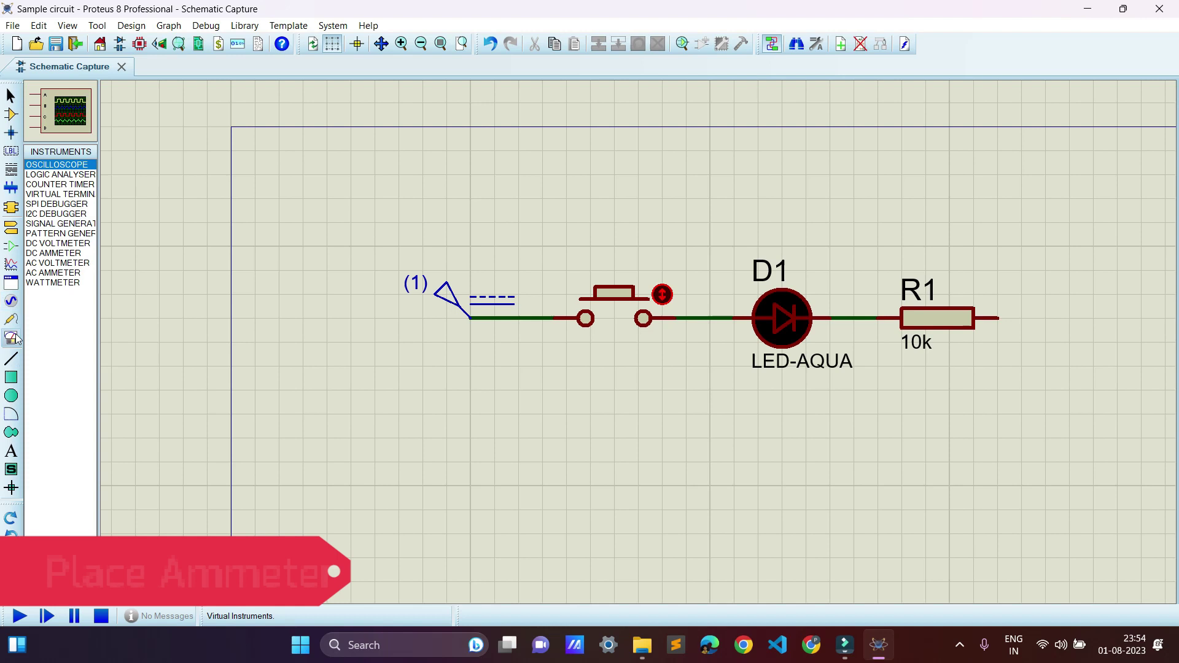
left_click(59, 257)
scroll(639, 337, "down", 1)
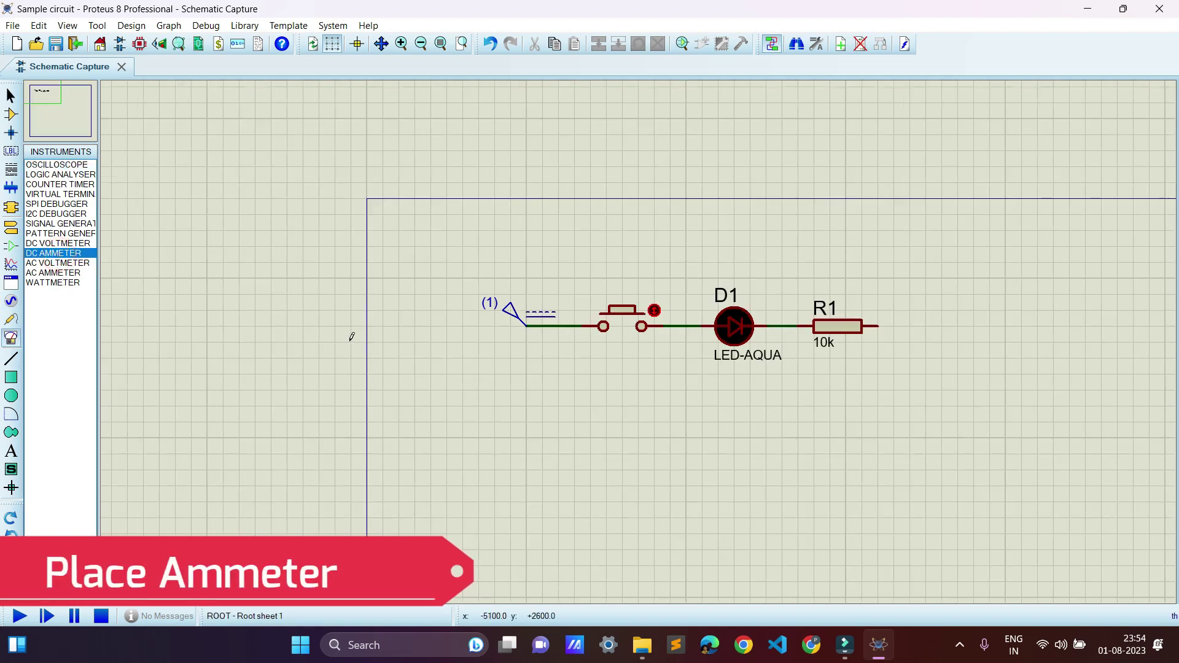
scroll(640, 338, "up", 1)
scroll(641, 338, "up", 1)
left_click(811, 259)
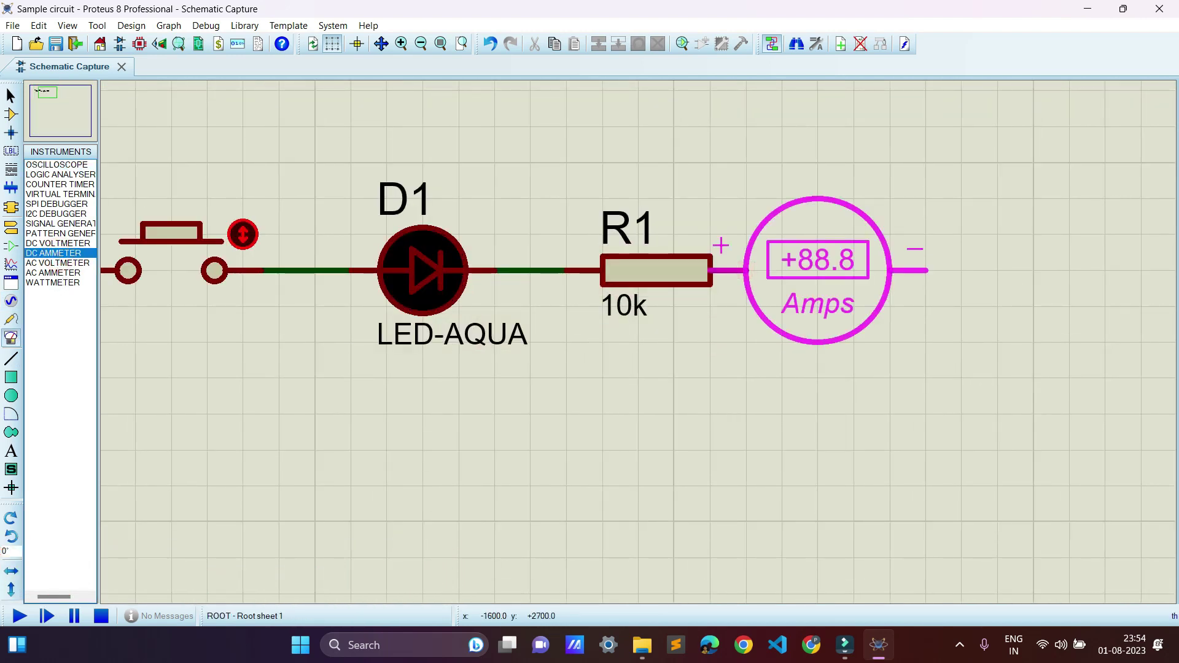
left_click(779, 291)
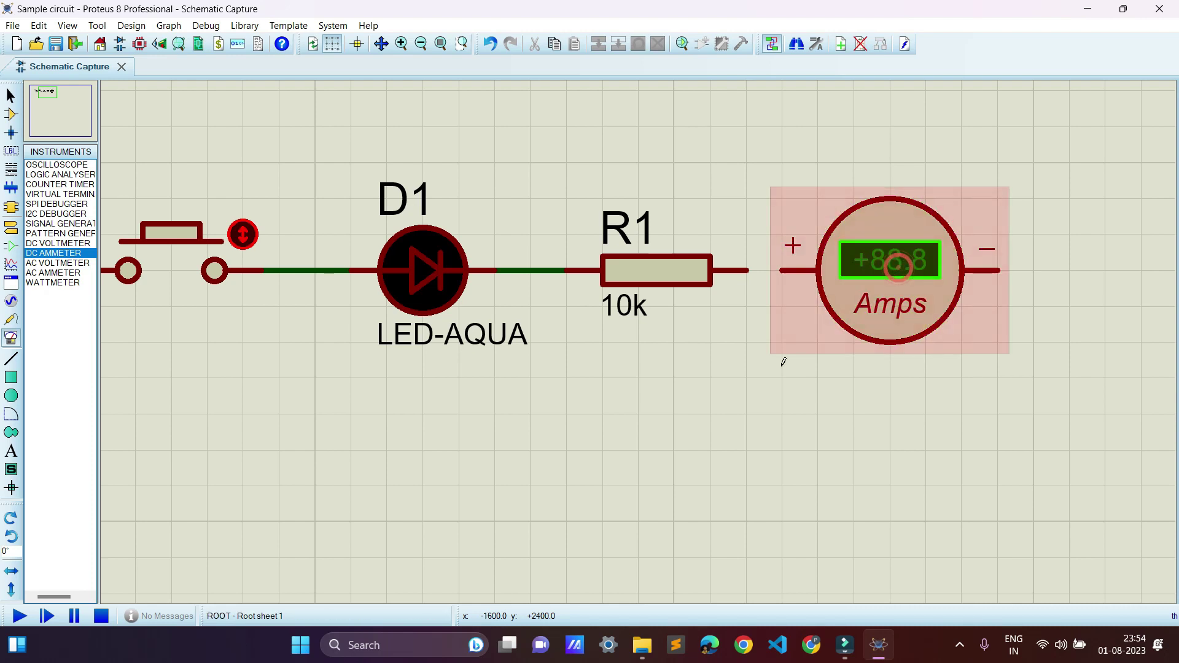
left_click(784, 267)
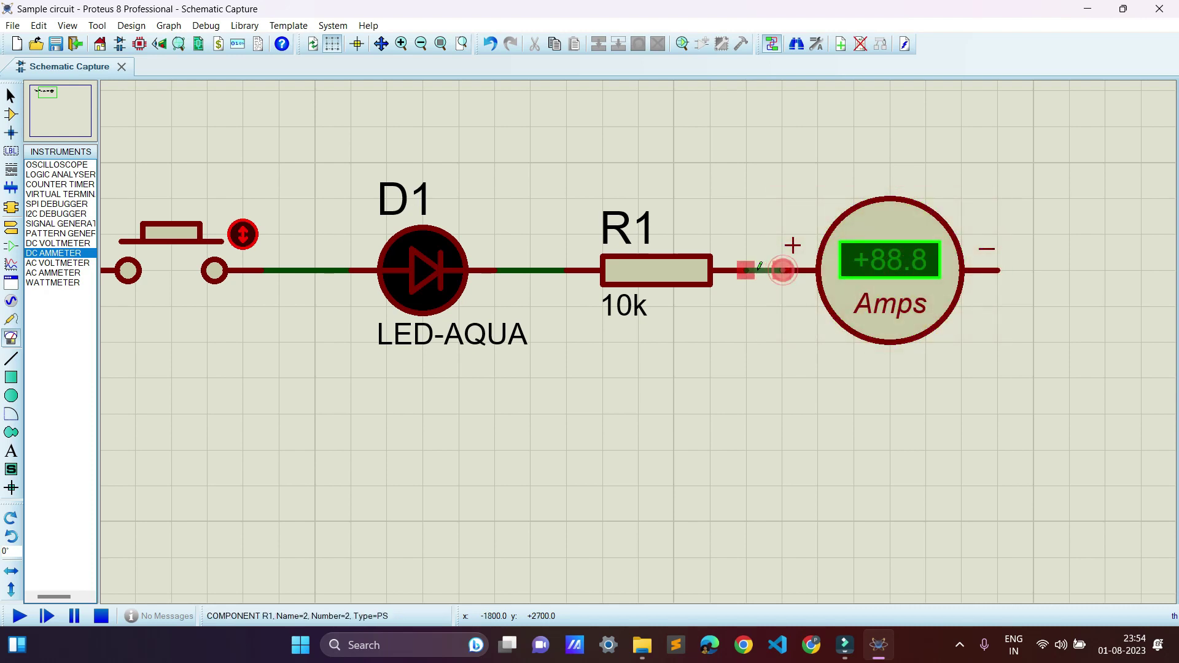
left_click(748, 270)
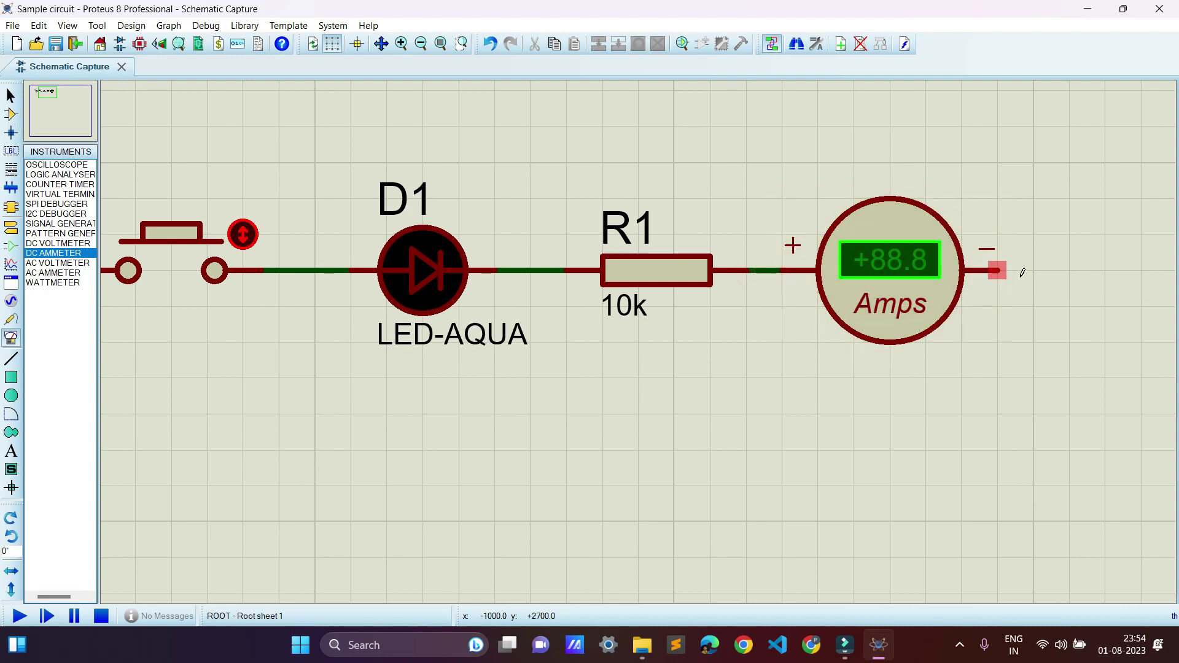
Place a GROUND terminal below the DC generator and wire it to the ammeter's negative pin.
scroll(1008, 266, "down", 2)
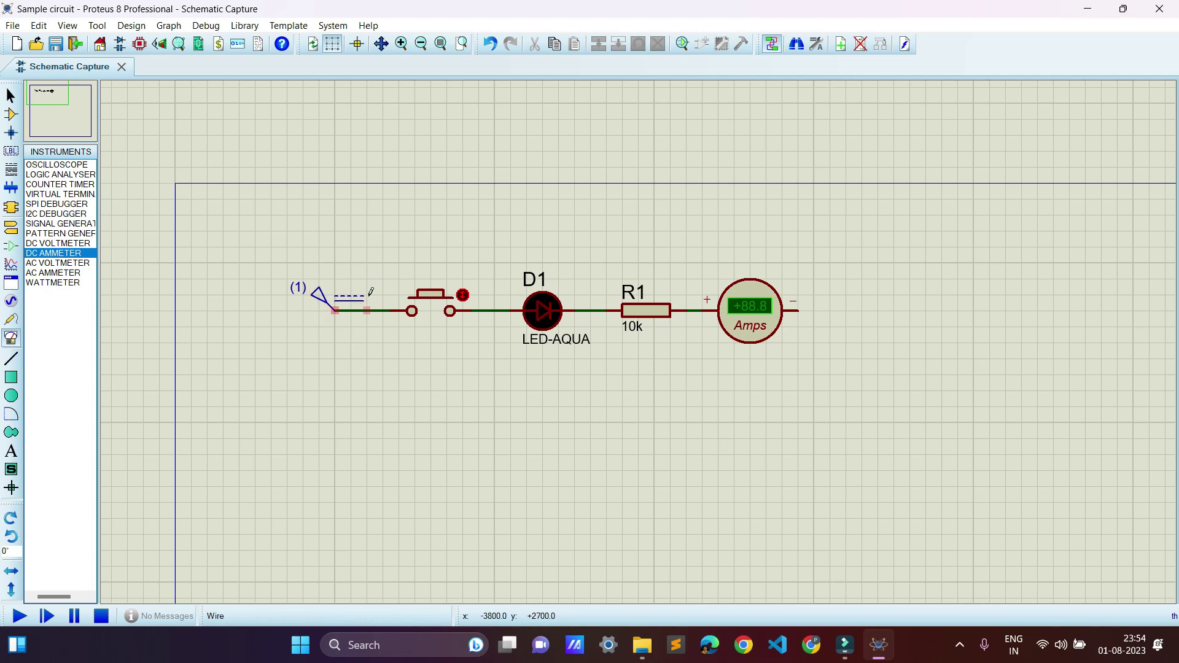
left_click(10, 230)
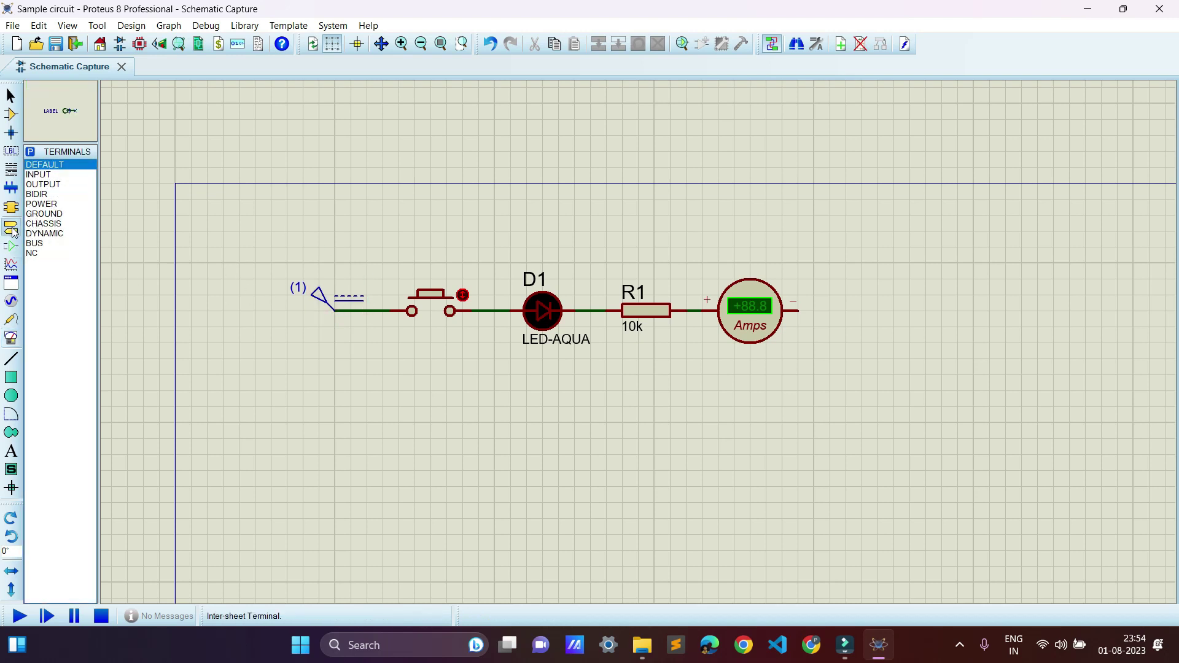
left_click(45, 214)
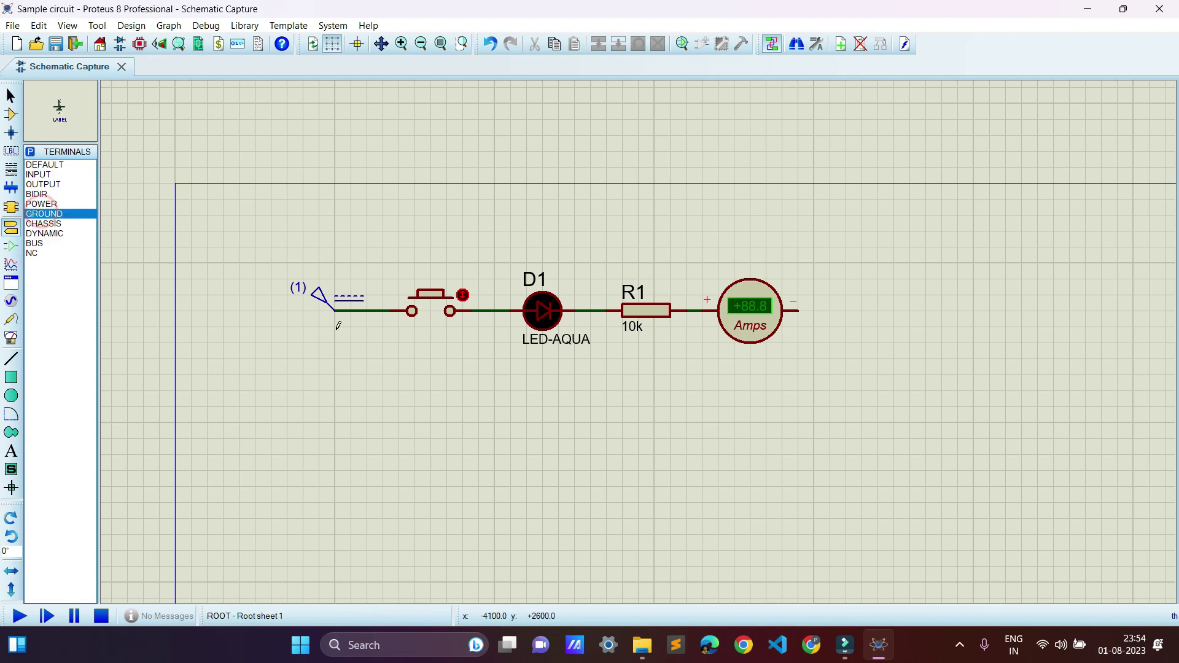
left_click(343, 377)
left_click(339, 350)
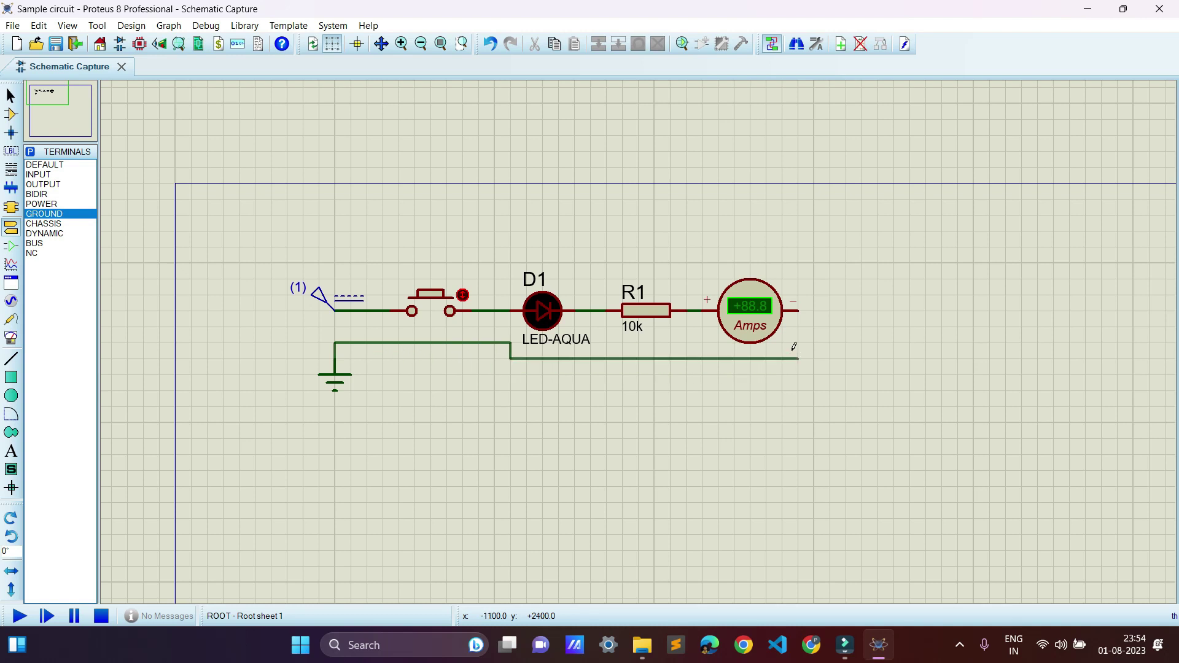
left_click(800, 313)
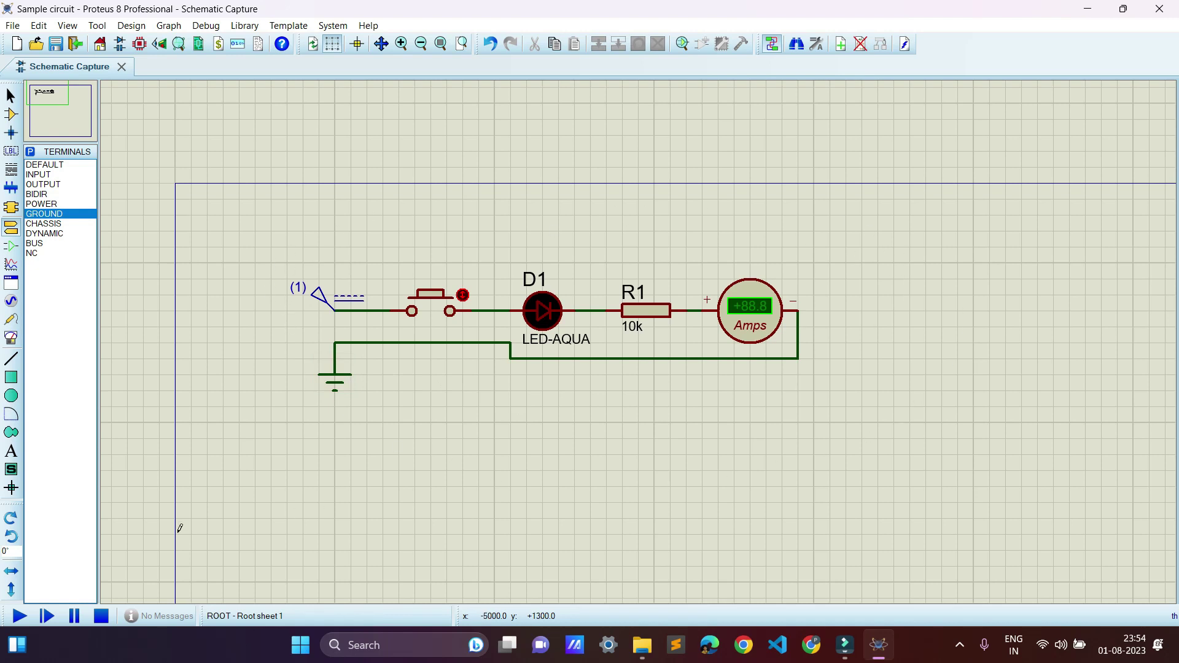
Run the simulation, operate the push button to check the LED and ammeter, and stop the simulation.
left_click(16, 618)
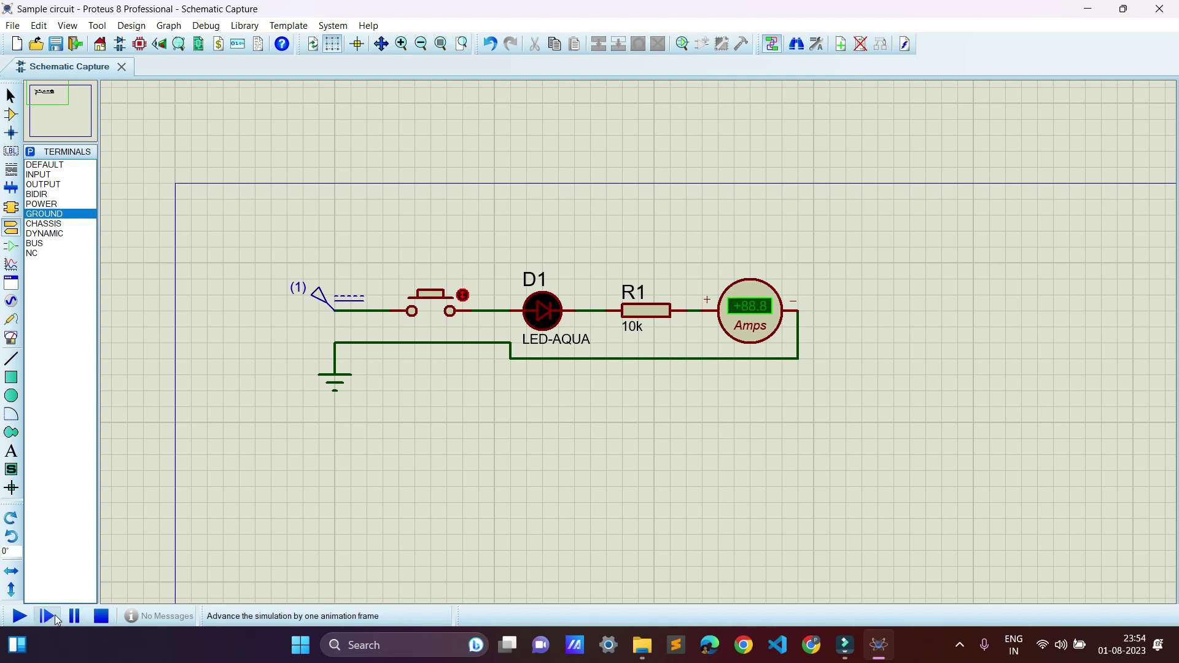
left_click(19, 617)
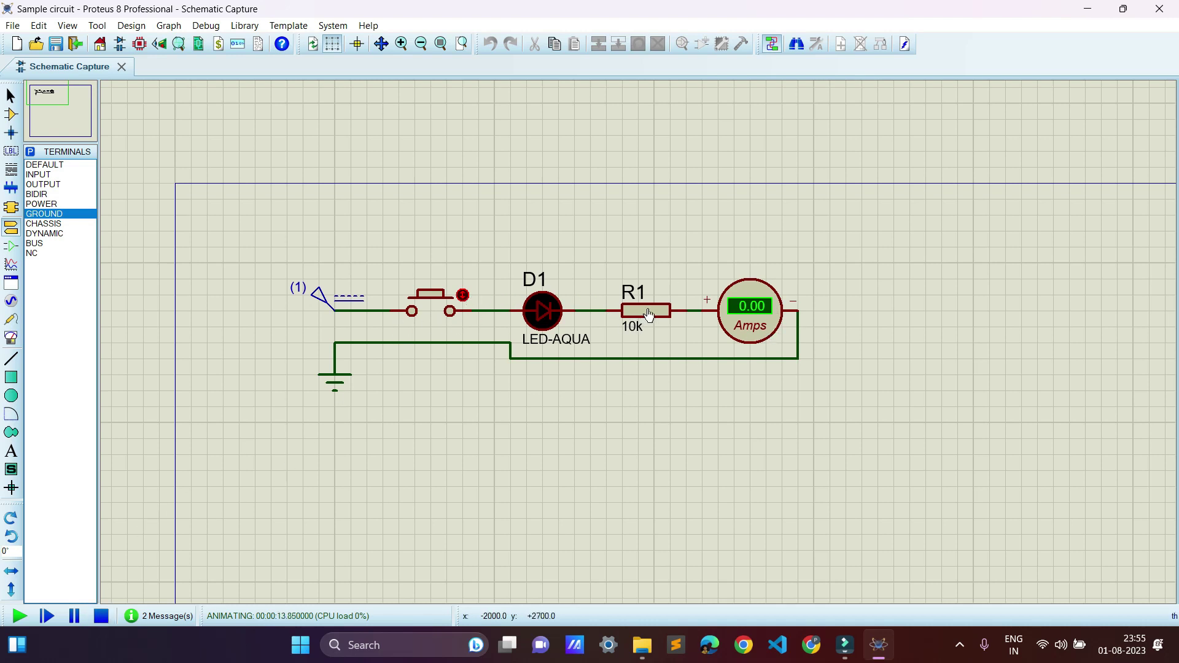
left_click(751, 310)
left_click(424, 304)
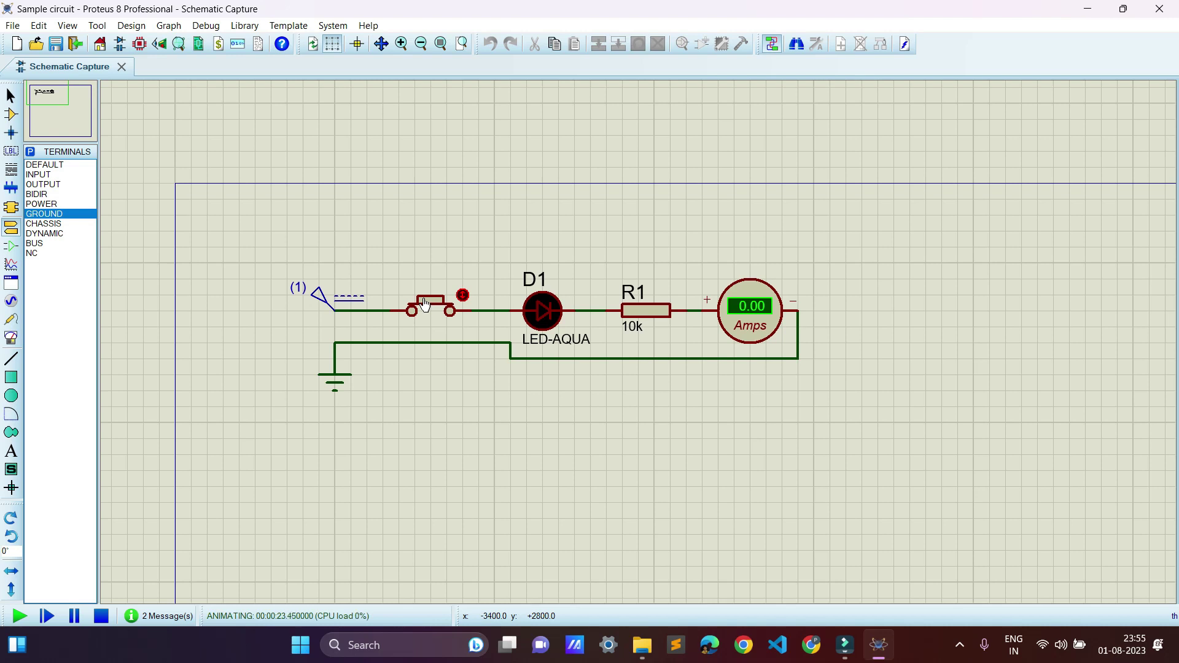
left_click(424, 305)
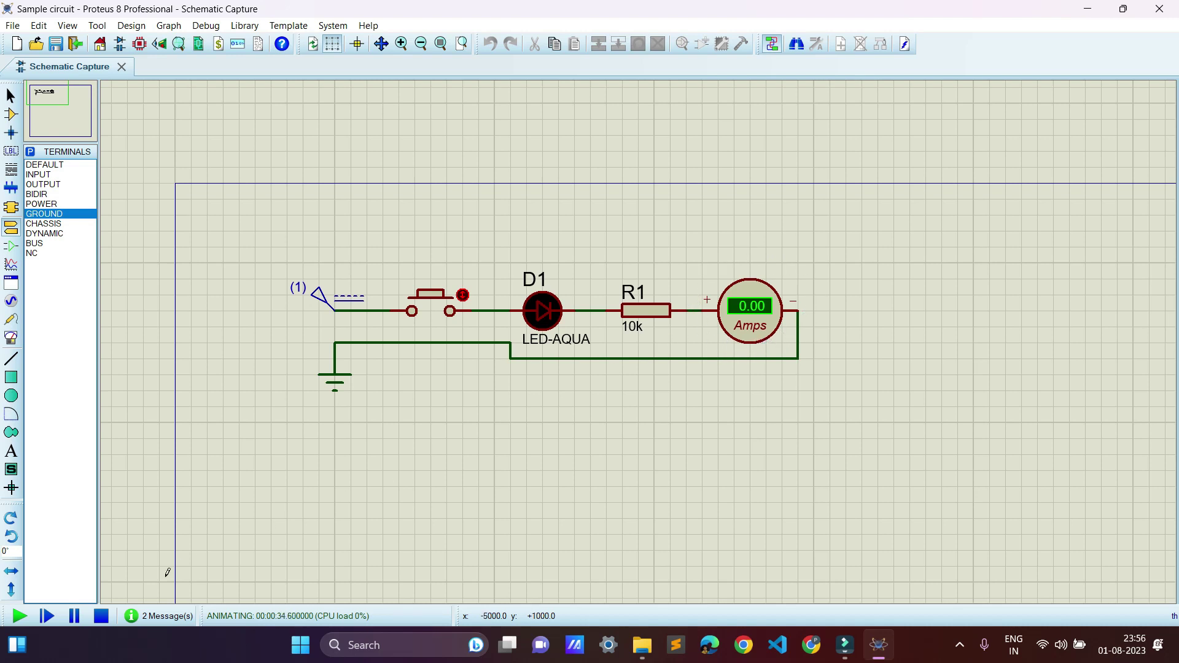
left_click(101, 616)
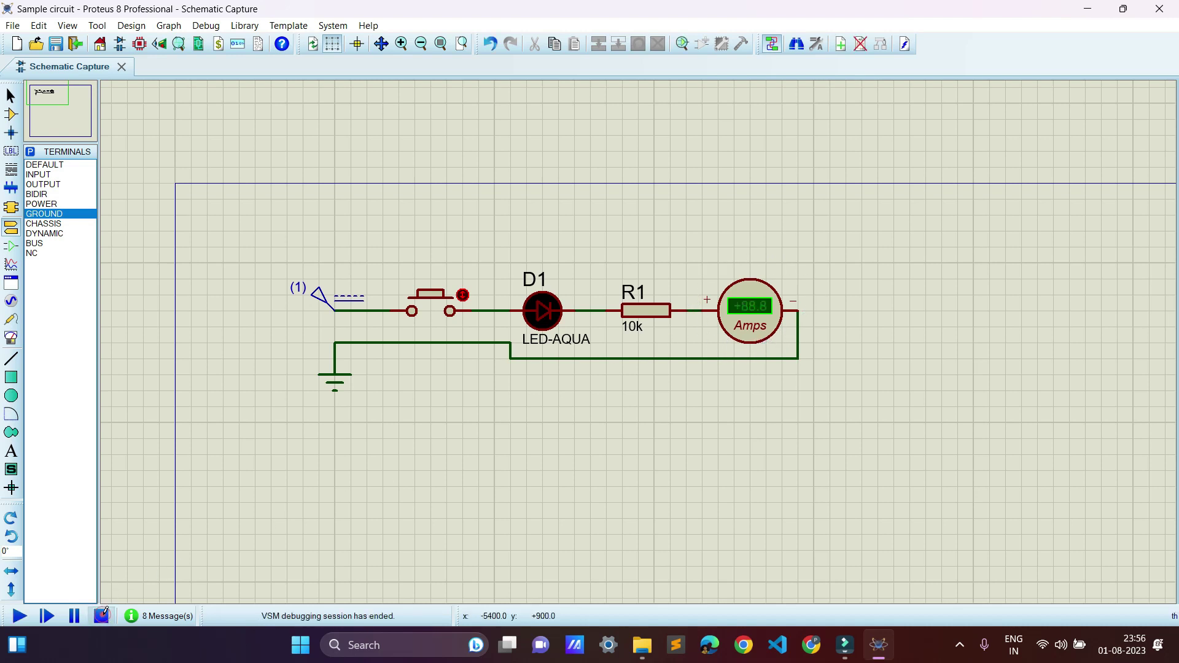
Open the ammeter's component properties and close them without making changes.
double_click(746, 313)
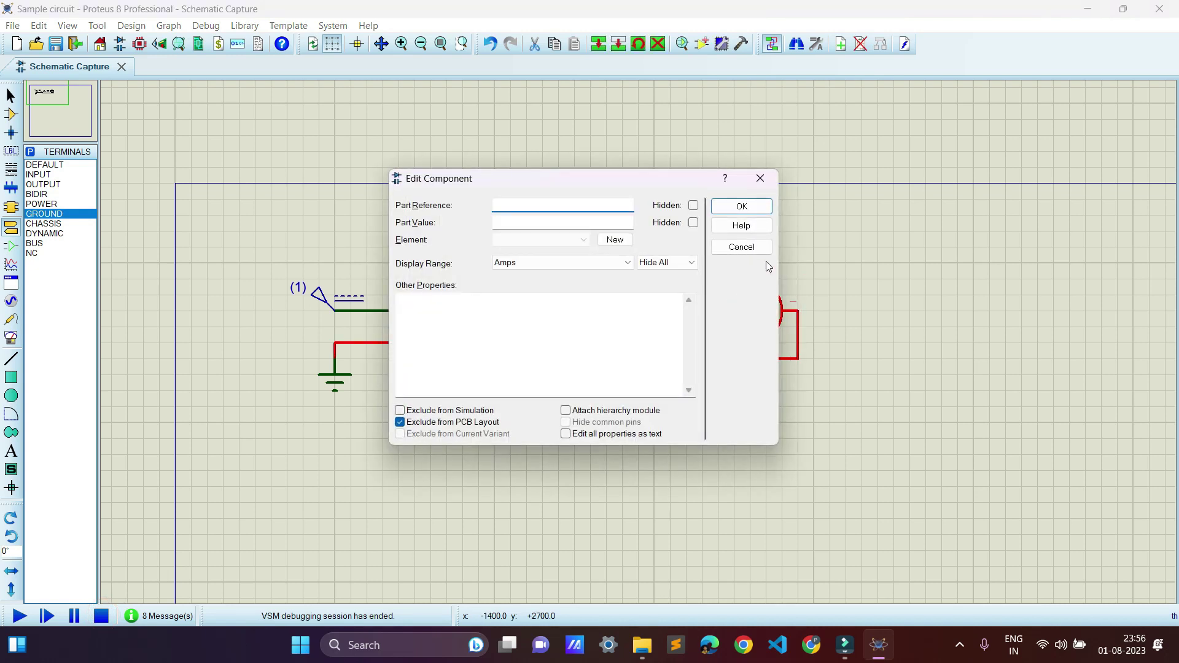
left_click(760, 180)
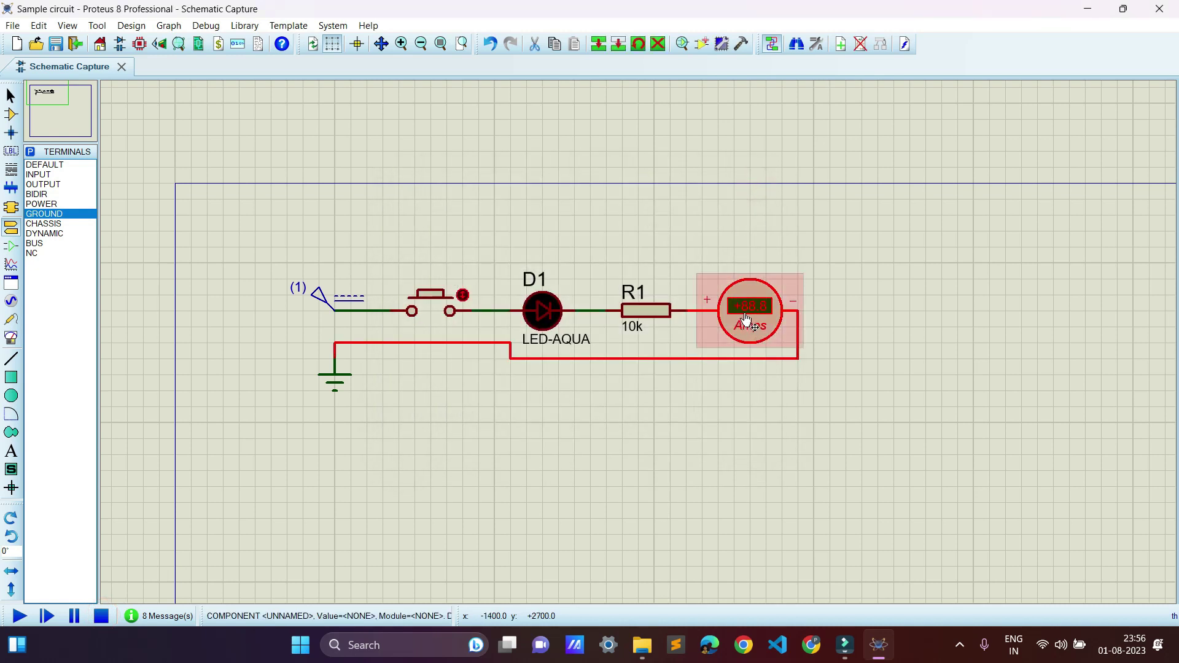
Set the ammeter's display range to Milliamps.
double_click(744, 313)
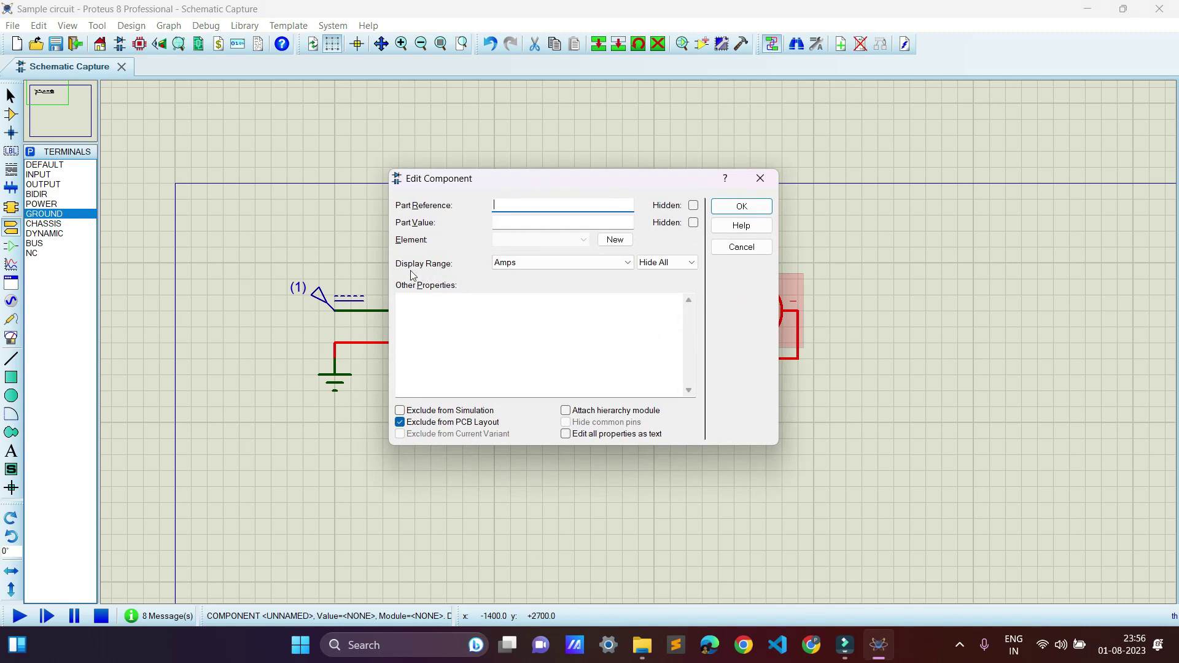
left_click(541, 270)
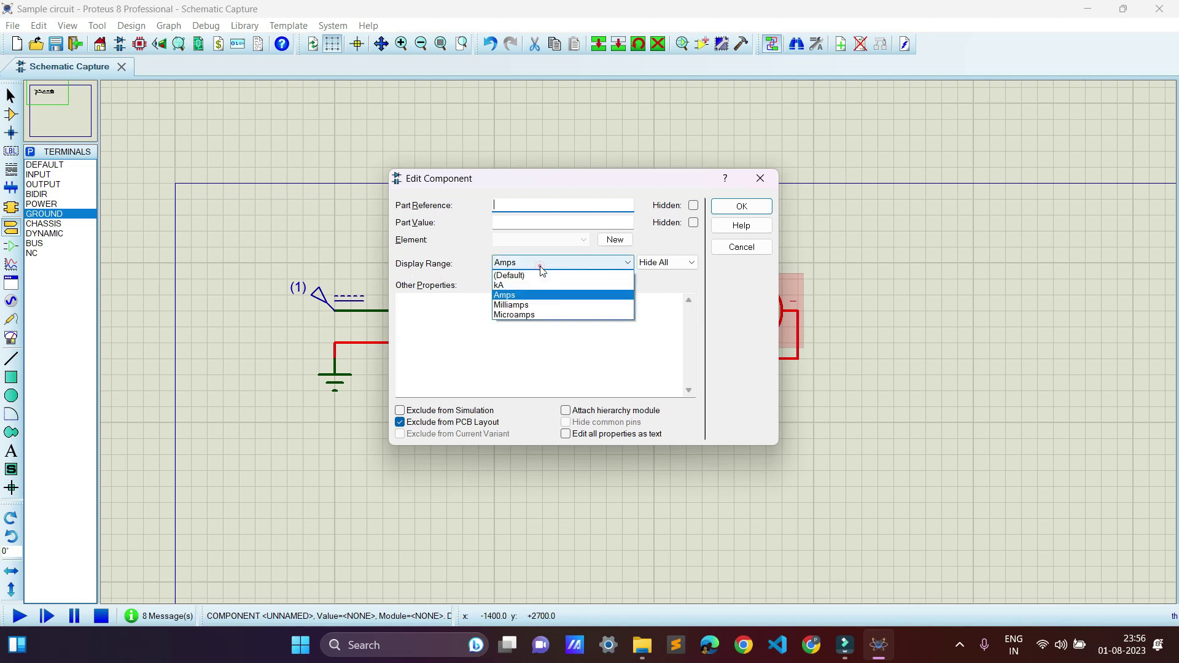
left_click(537, 306)
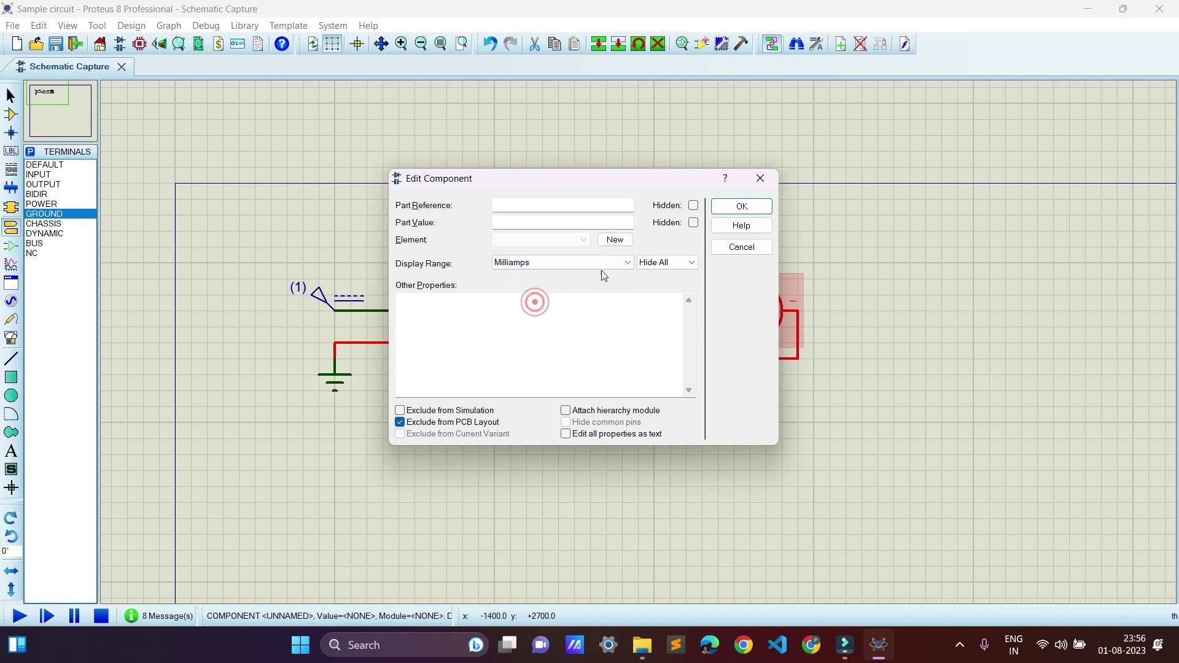
left_click(720, 211)
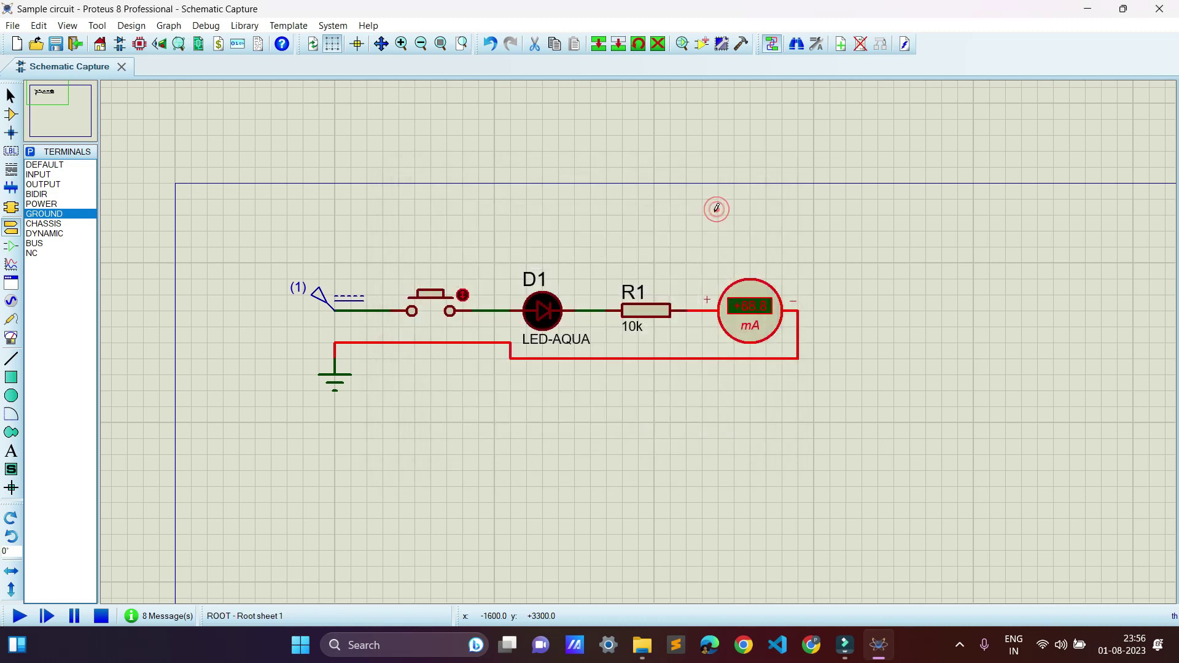
Run the simulation, operate the push button several times to check the current in milliamps, and stop the simulation.
left_click(21, 618)
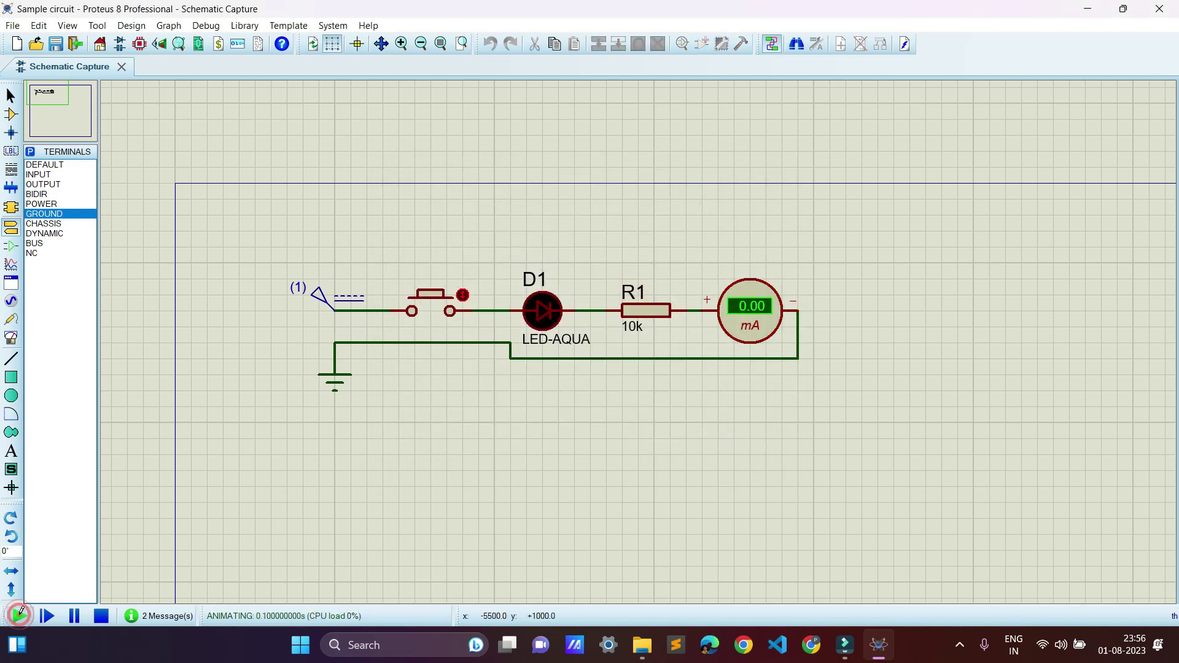
left_click(433, 300)
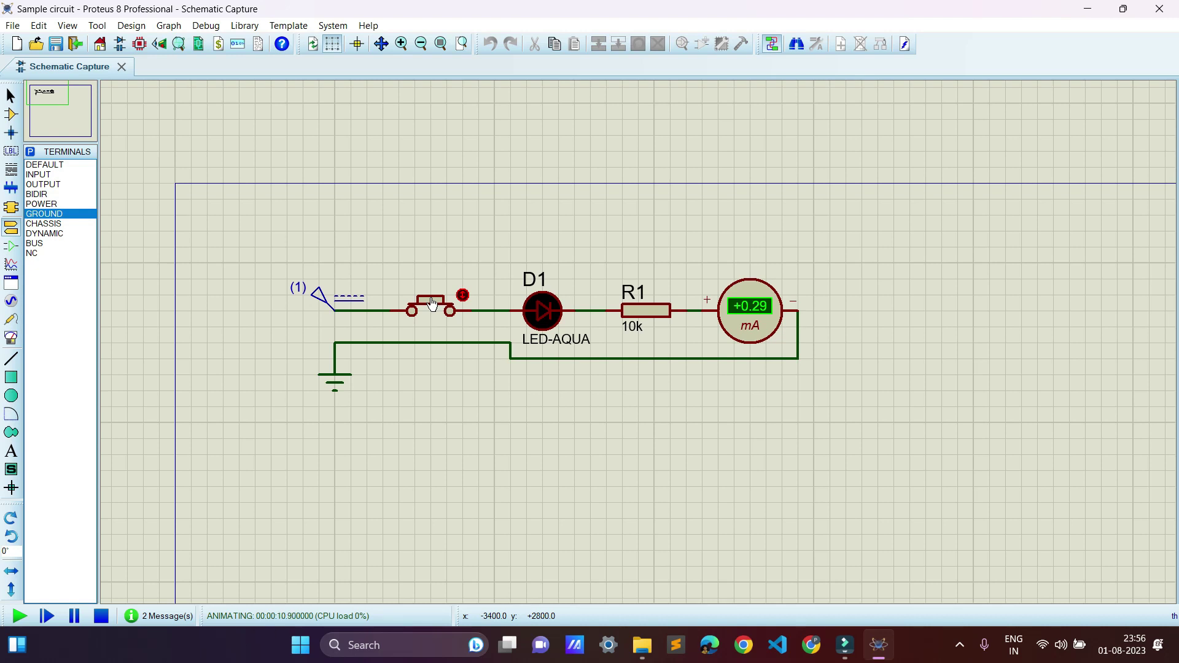
left_click(432, 304)
left_click(432, 304)
left_click(432, 303)
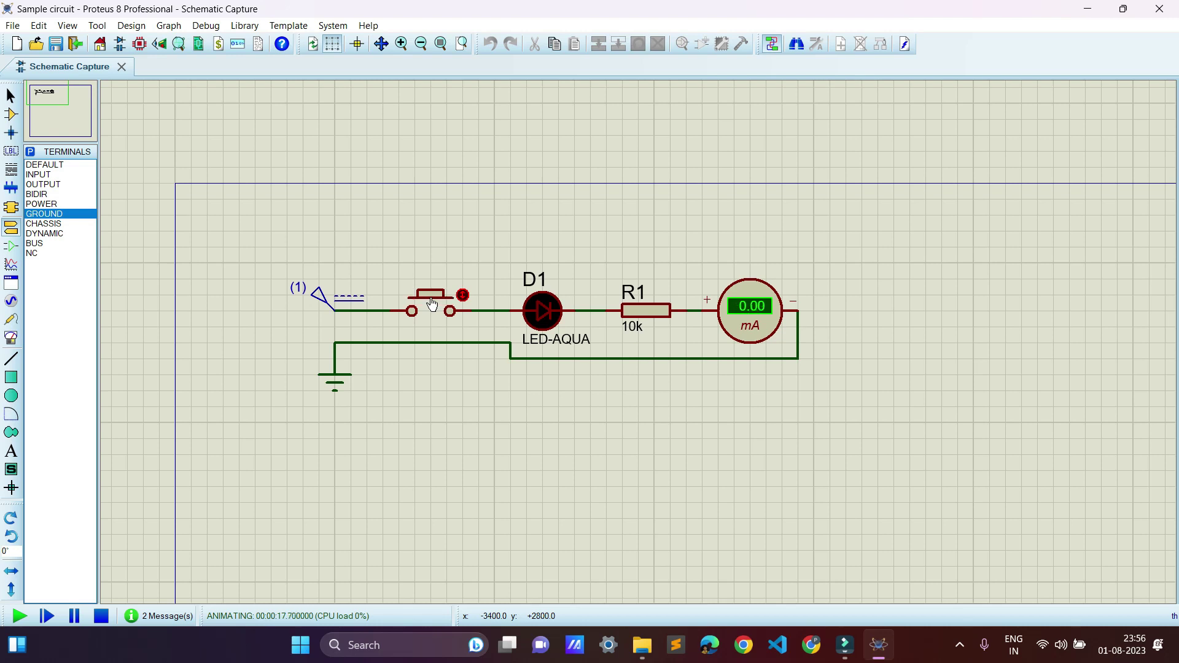
left_click(463, 293)
left_click(464, 291)
left_click(102, 616)
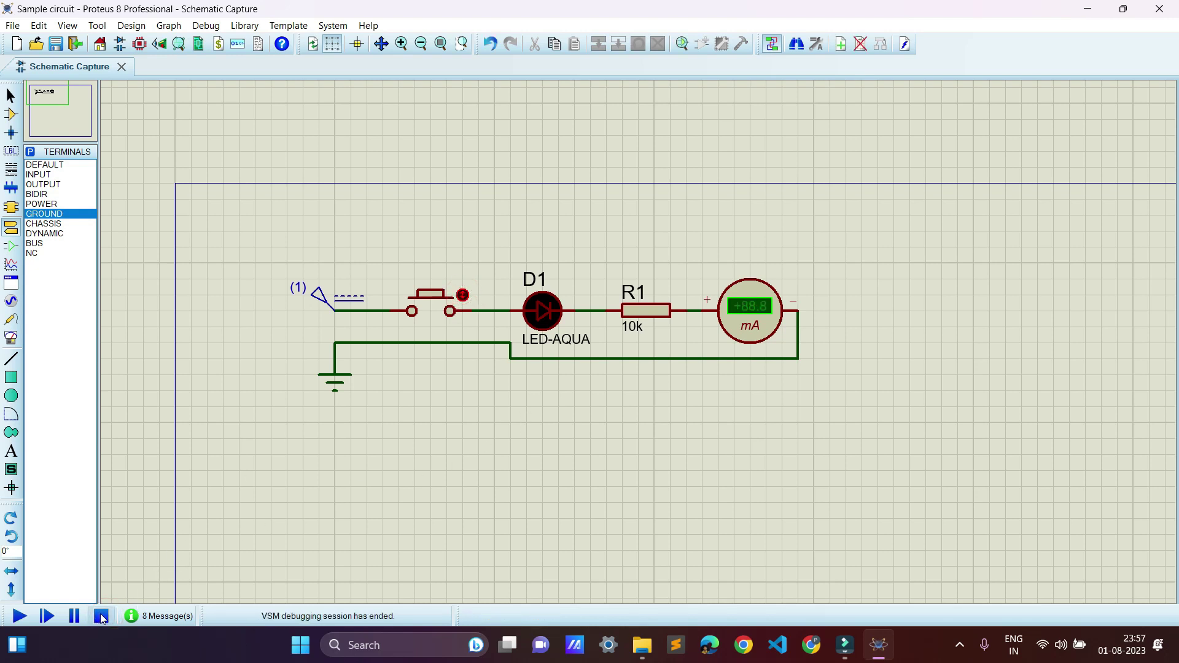
Set resistor R1's resistance to 220.
double_click(652, 311)
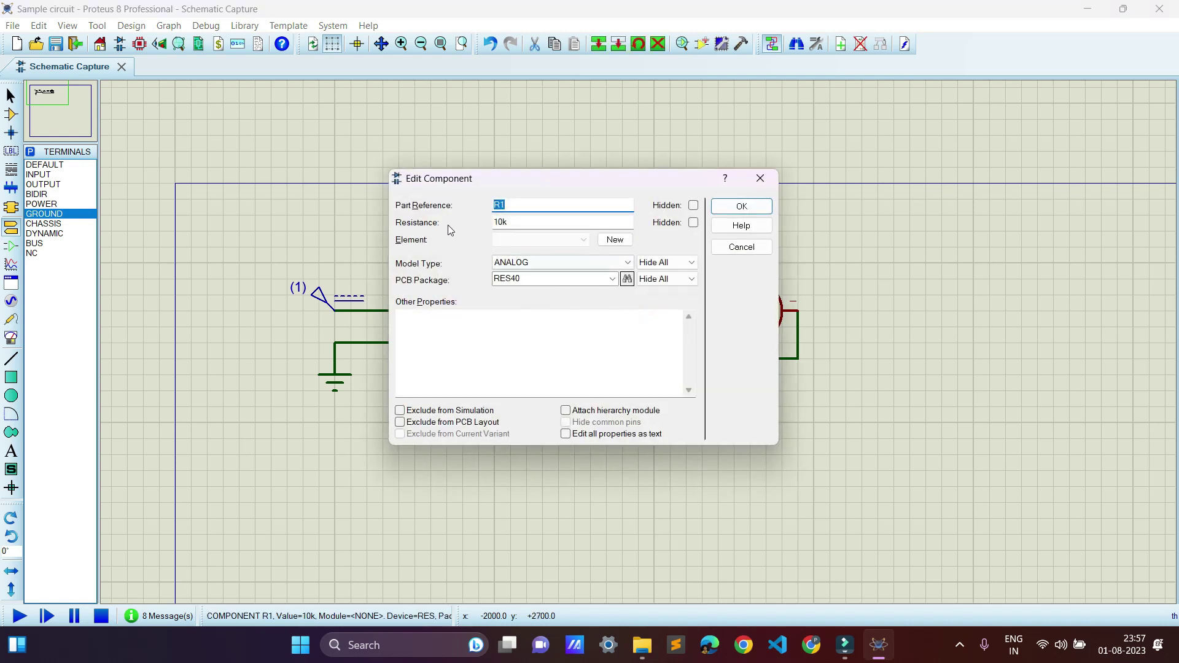
left_click(512, 224)
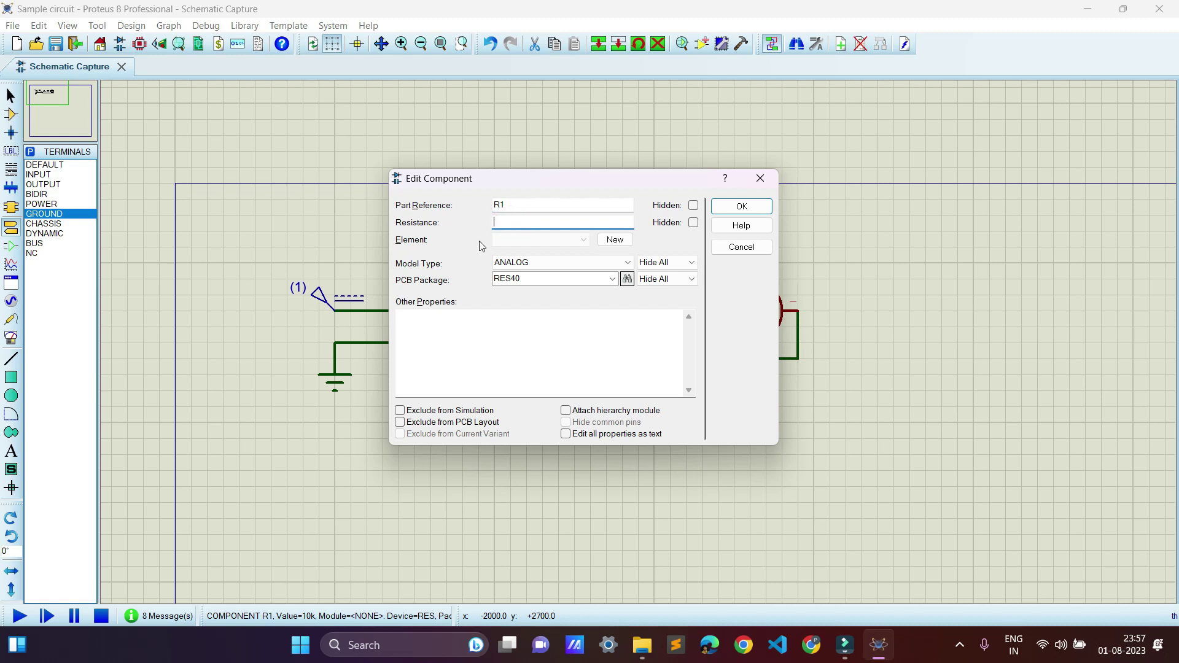
type("220")
left_click(720, 205)
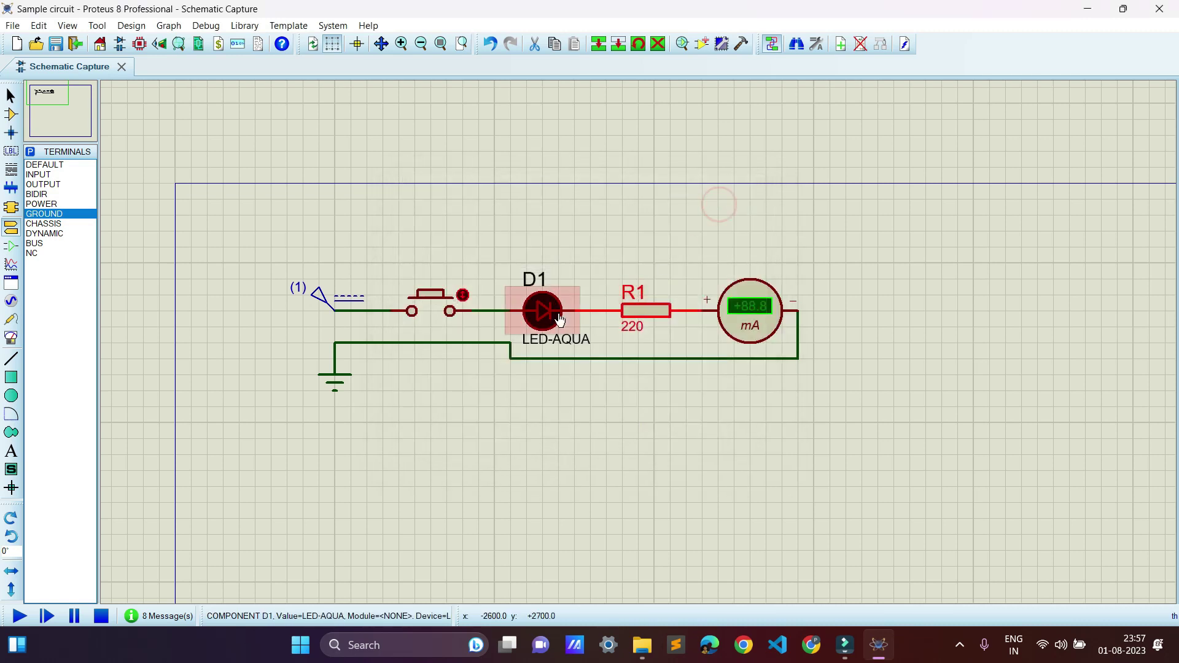
Simulate the circuit with the 220 ohm resistor, operate the push button to check the LED and ammeter, and stop the simulation.
left_click(19, 616)
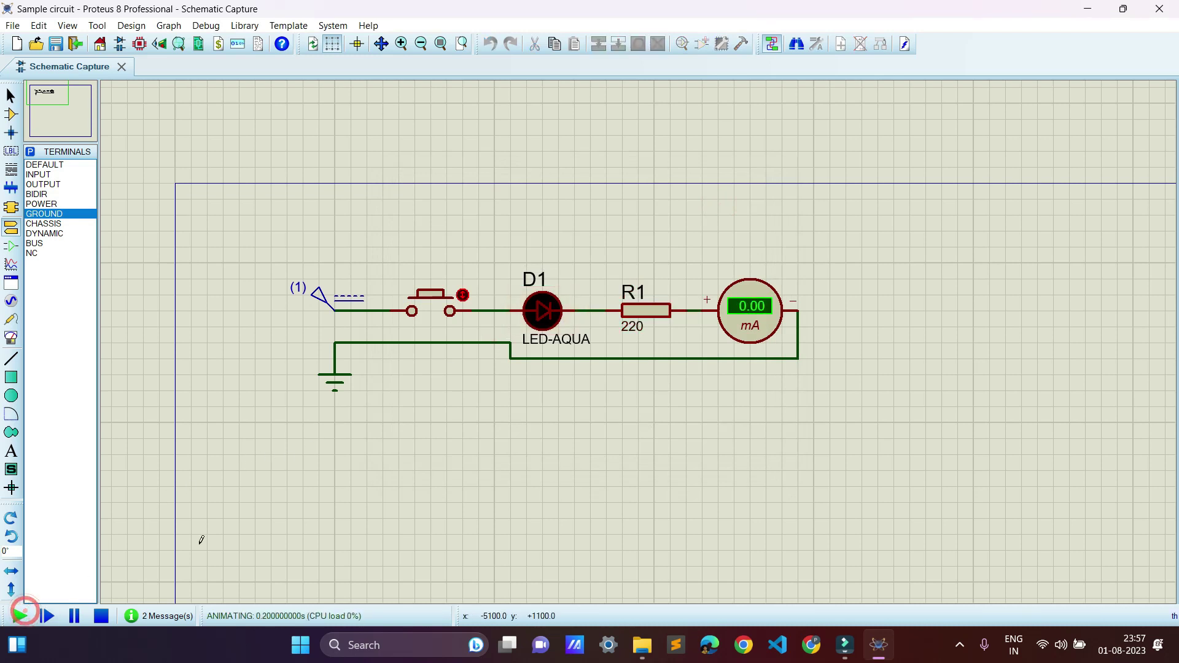
left_click(440, 307)
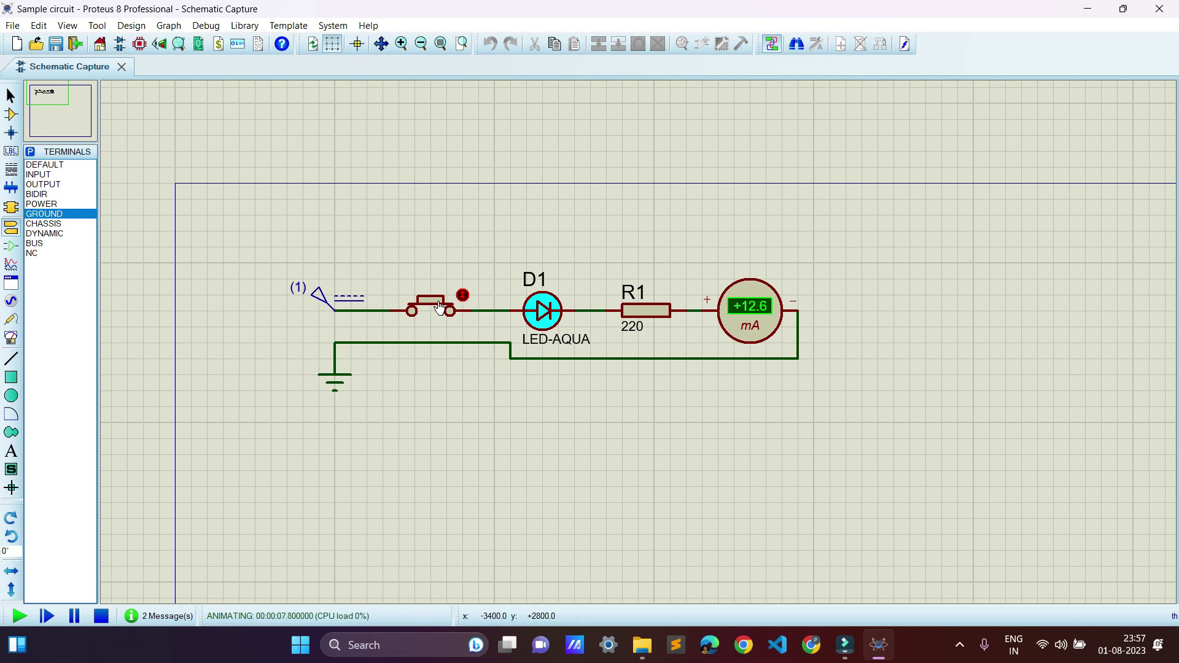
left_click_drag(439, 307, 124, 593)
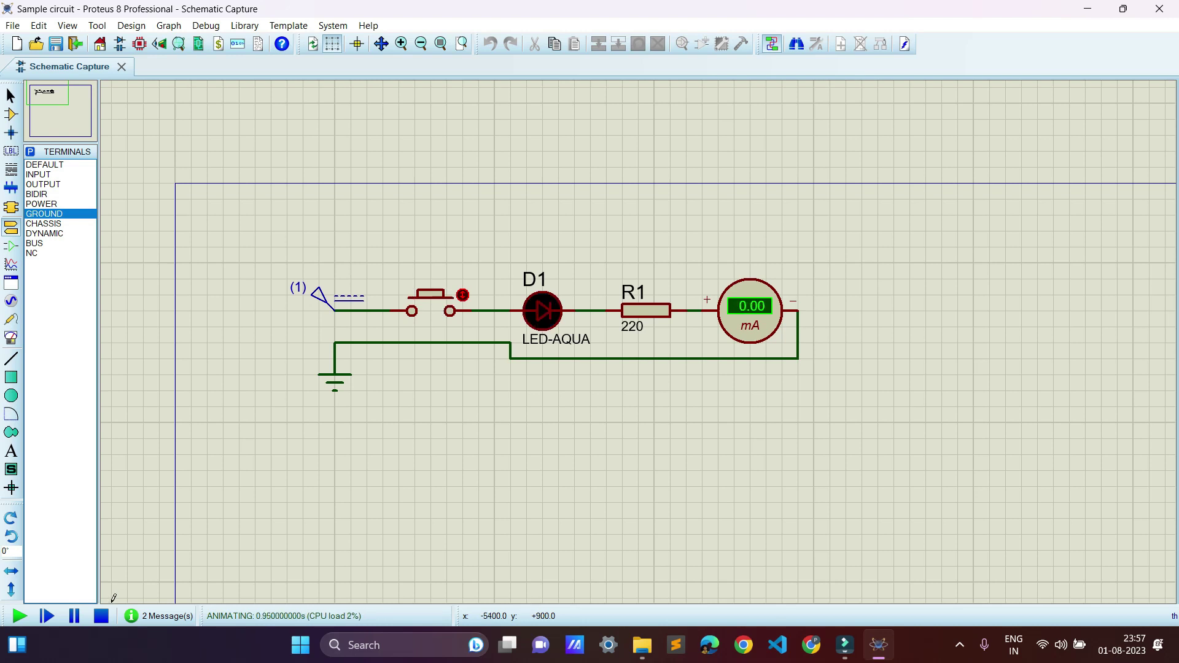
left_click(106, 617)
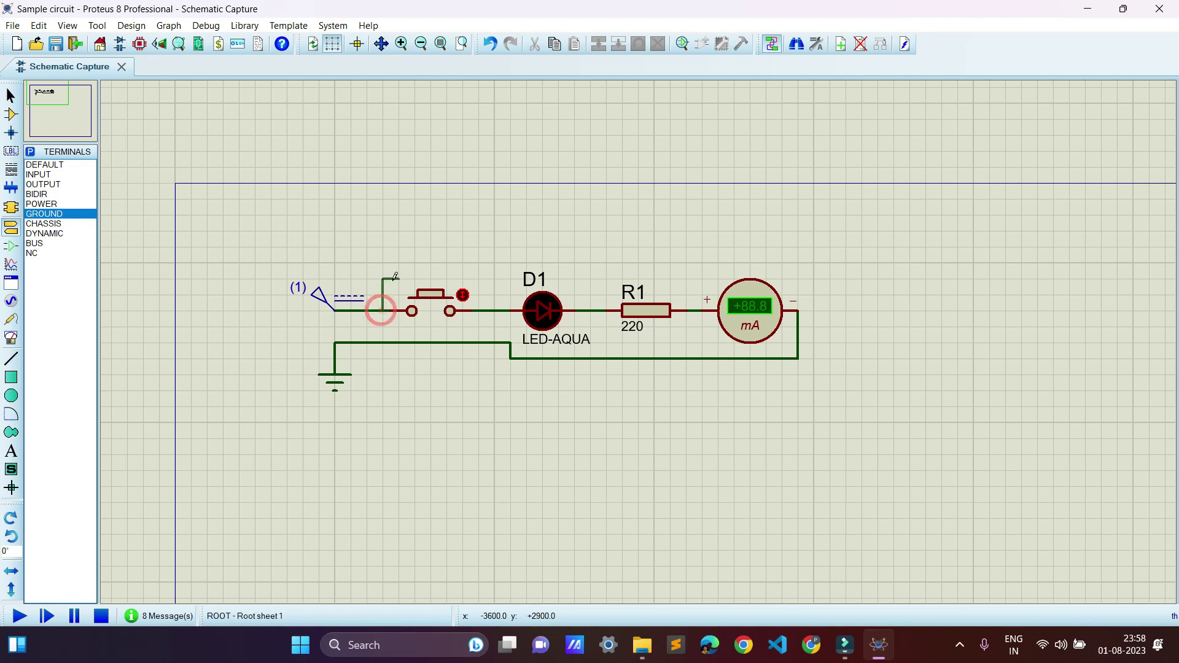
Wire the DC generator's output directly to the ammeter's positive pin, and test the short circuit by running the simulation and viewing its log.
left_click(382, 310)
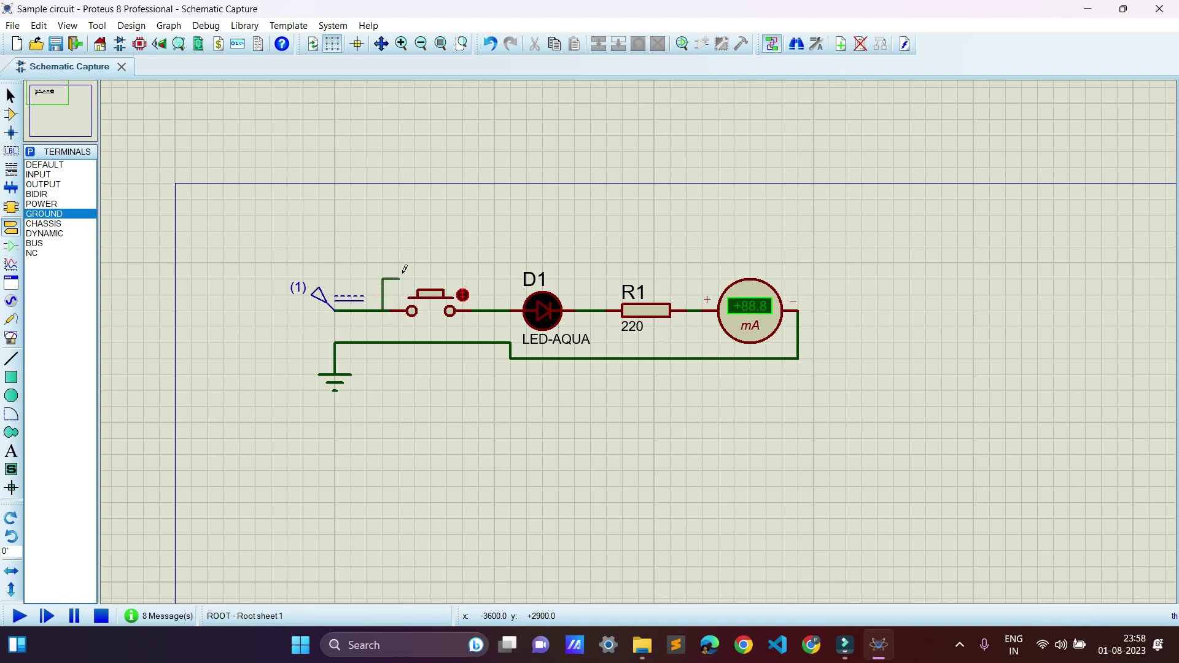
left_click(702, 310)
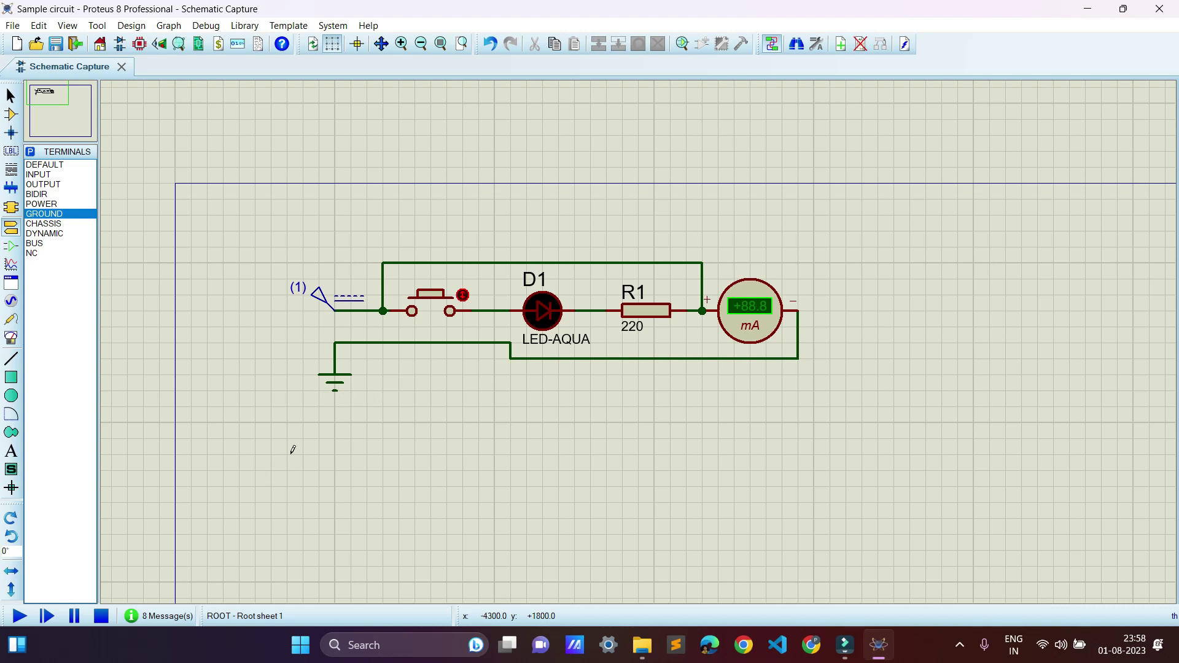
left_click(20, 617)
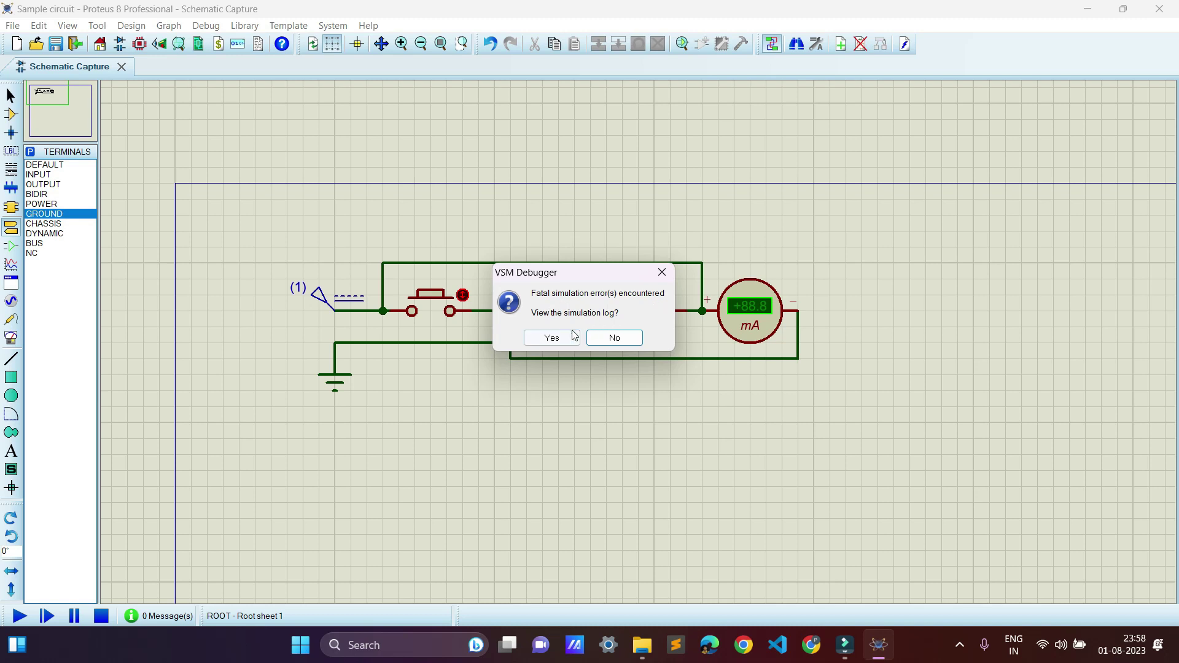
left_click(552, 338)
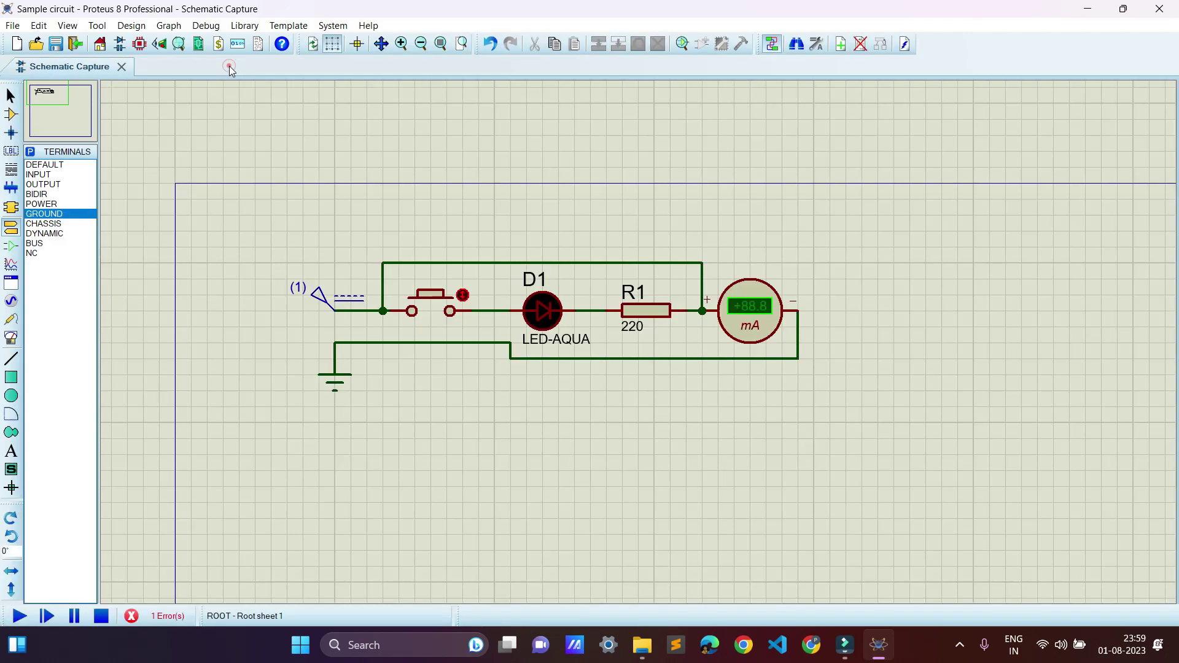
left_click(233, 66)
Delete the entire circuit from the schematic sheet.
left_click(11, 98)
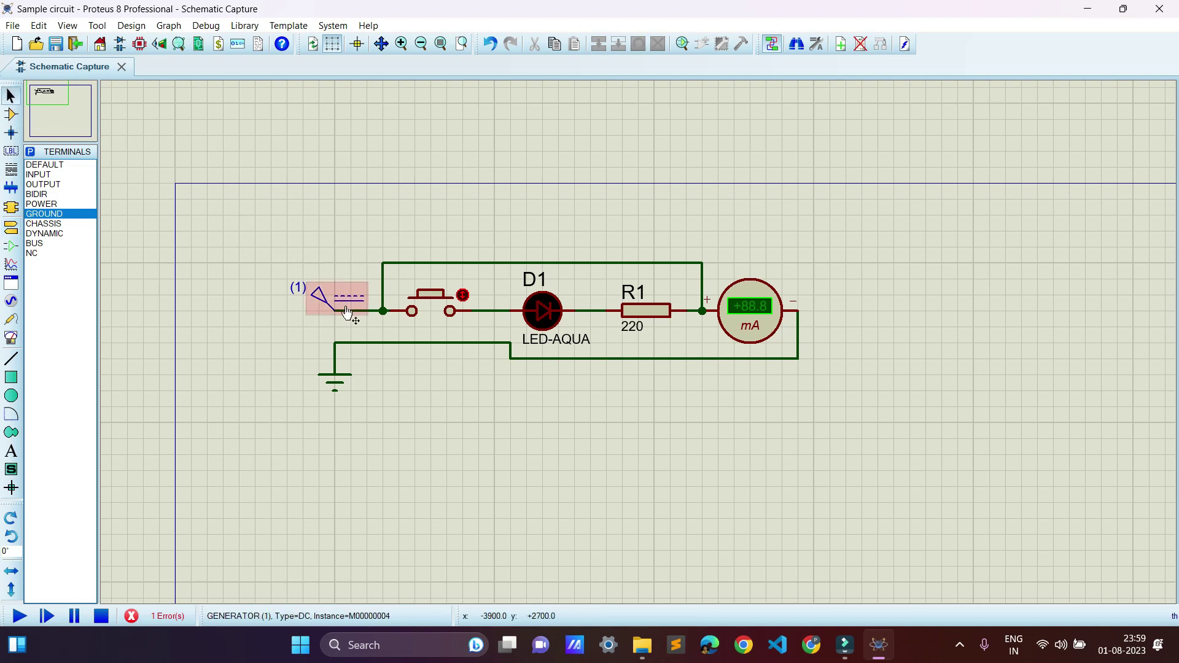
left_click(323, 296)
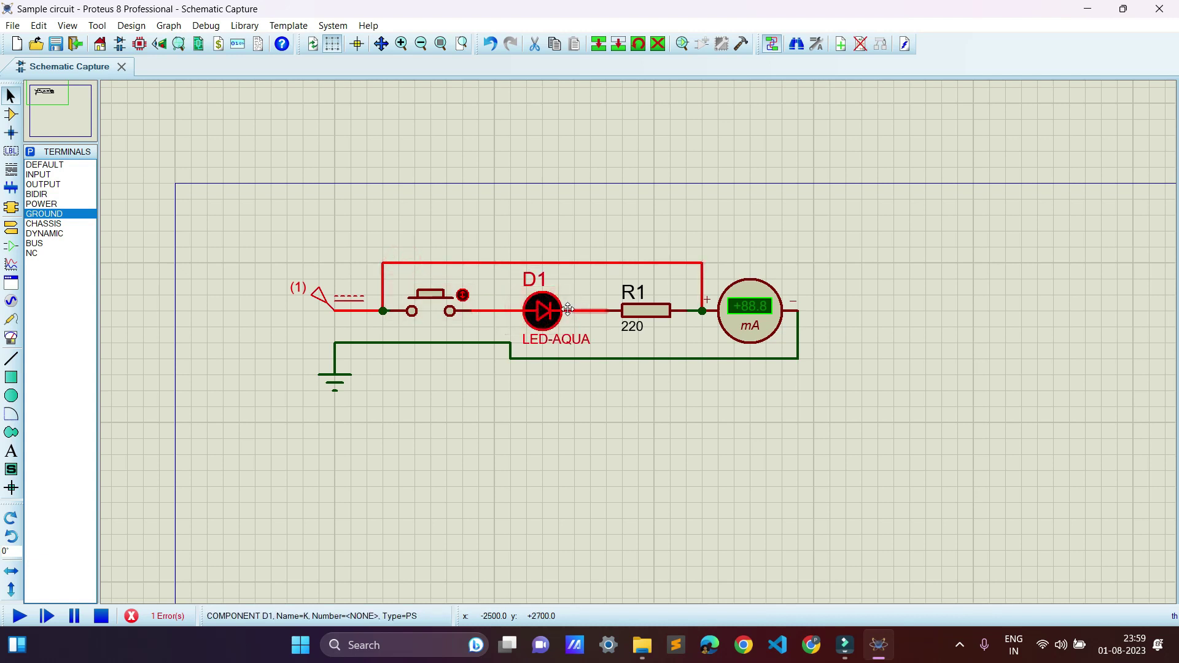
key("Delete")
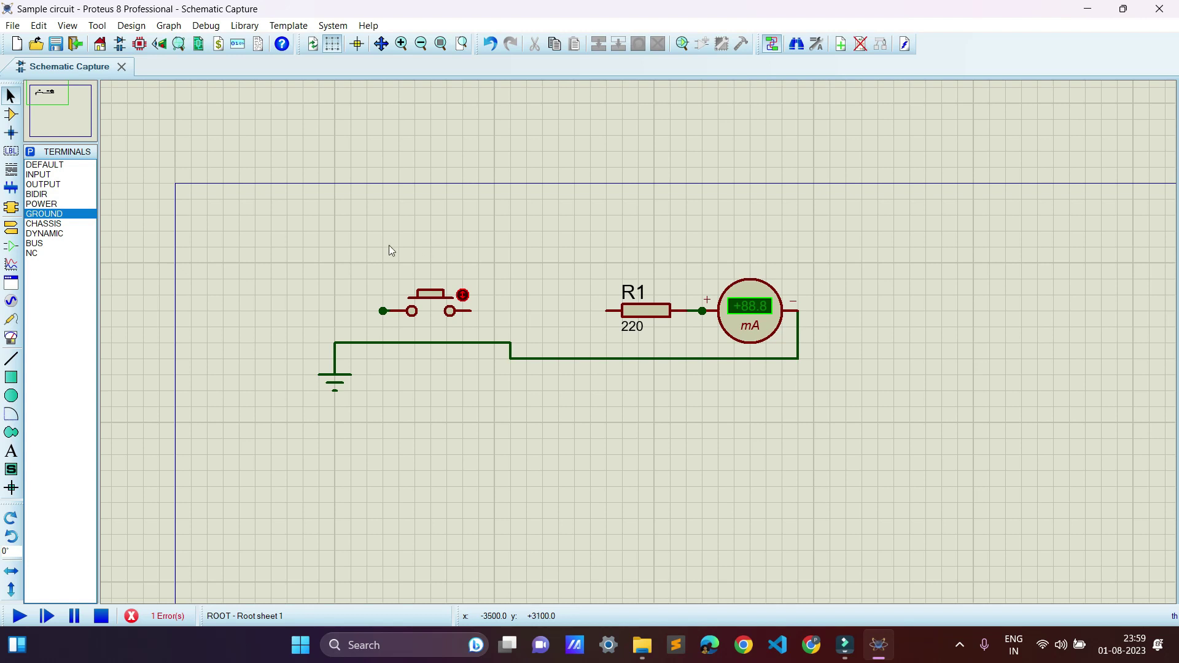
left_click_drag(287, 220, 848, 456)
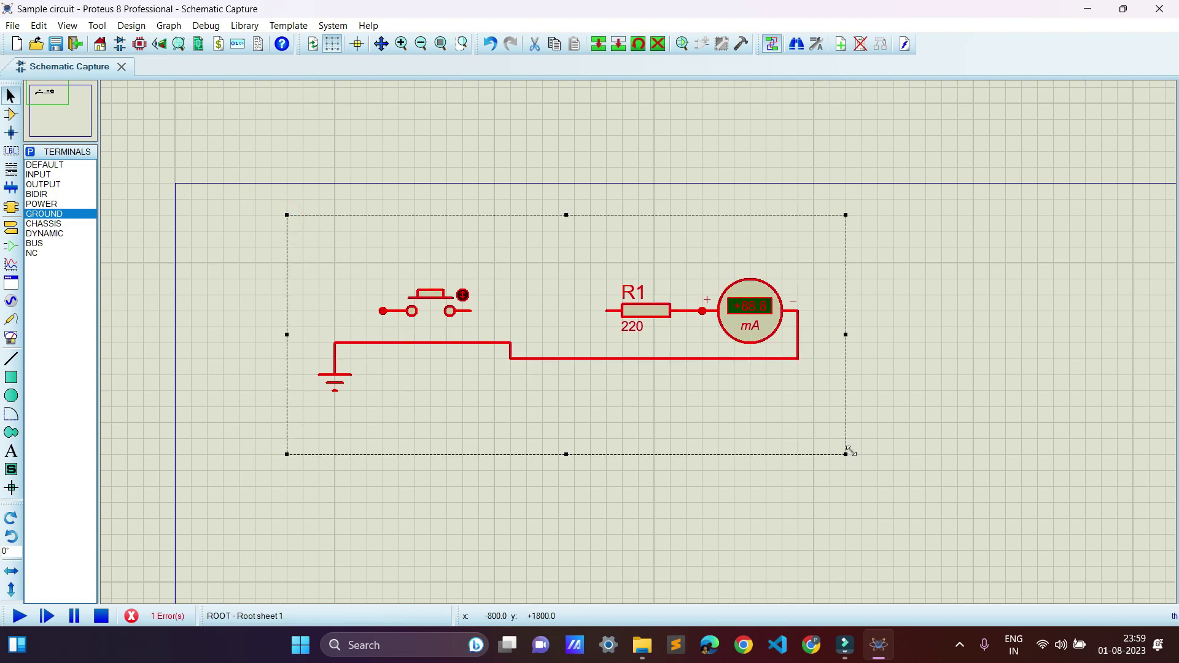
key("Delete")
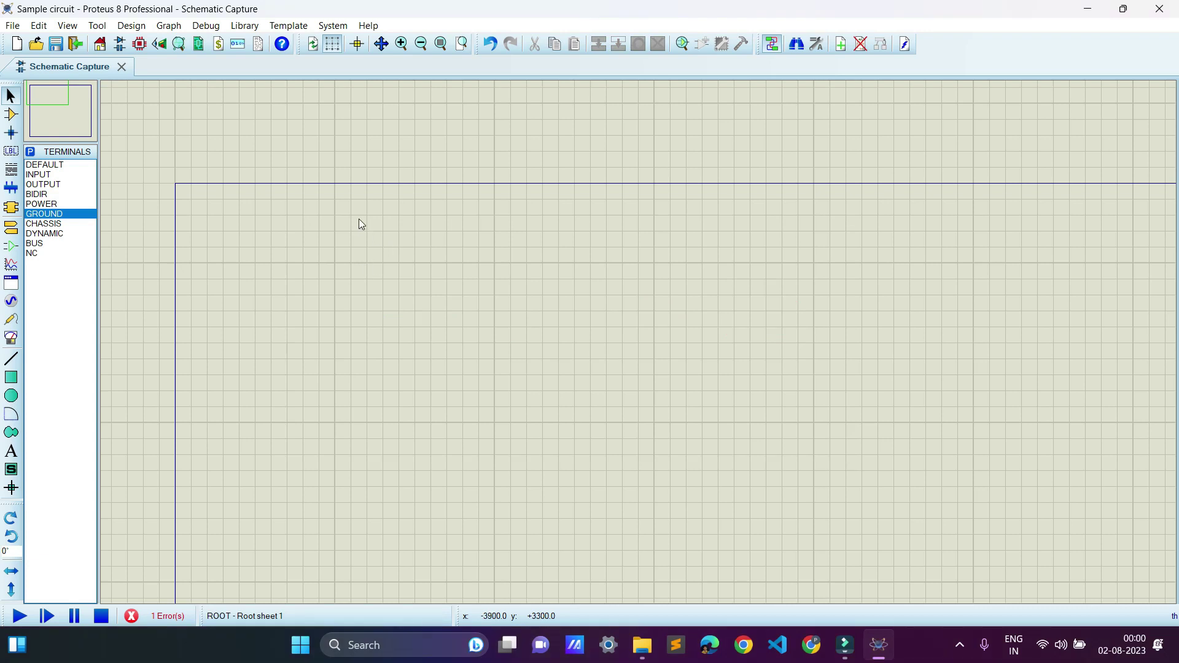
Search the device library for "transistor" and add the generic NPN bipolar transistor from the Transistors category to the devices.
left_click(10, 120)
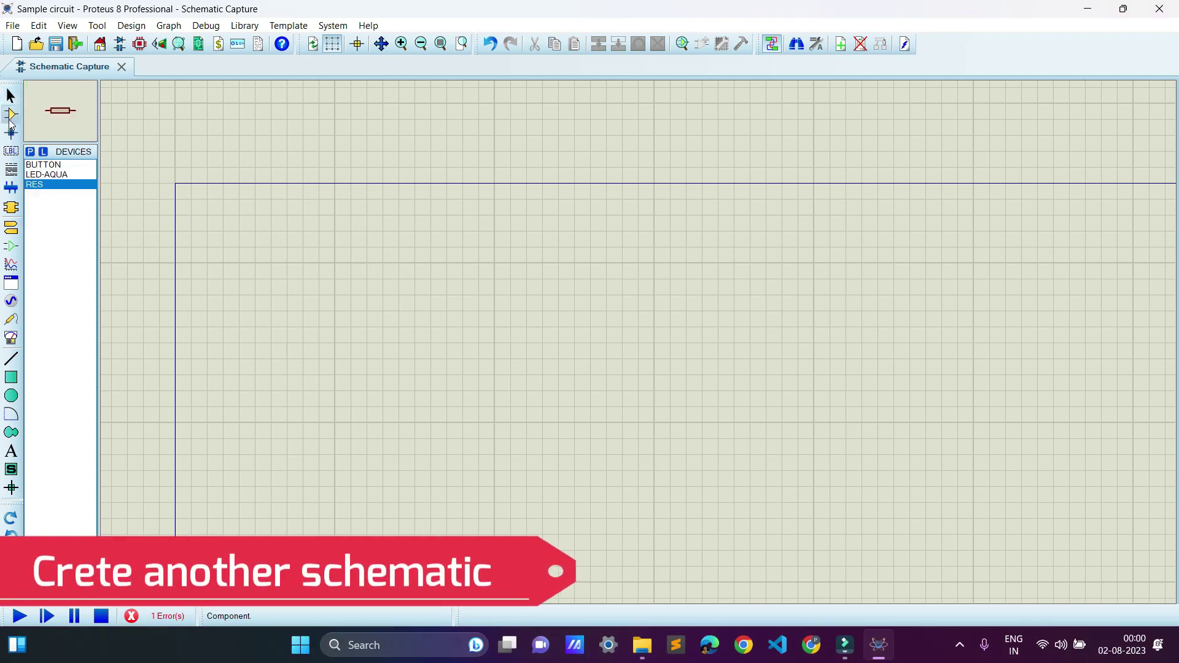
left_click(31, 154)
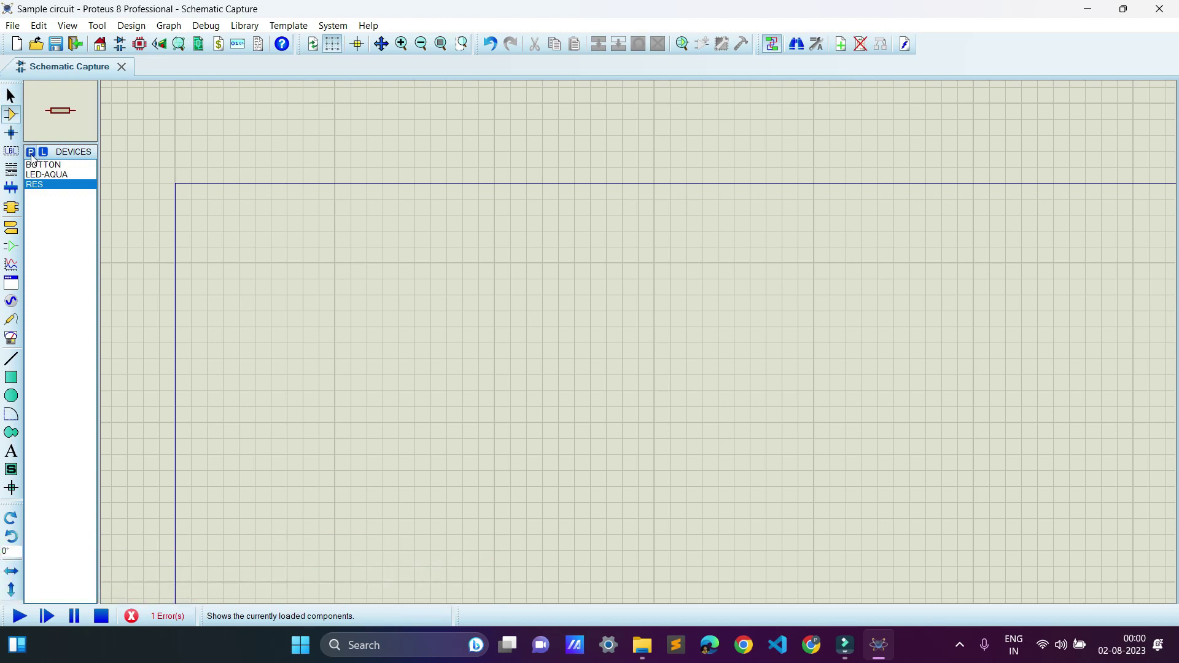
left_click(147, 130)
type("transistor")
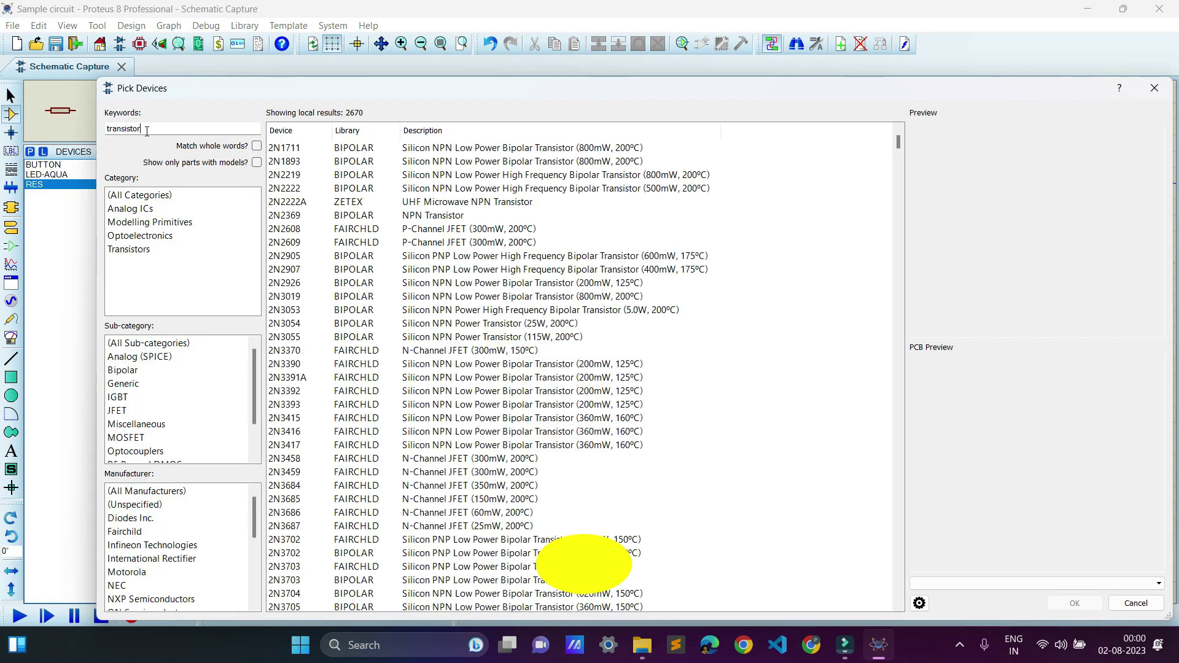
left_click(161, 249)
left_click(154, 370)
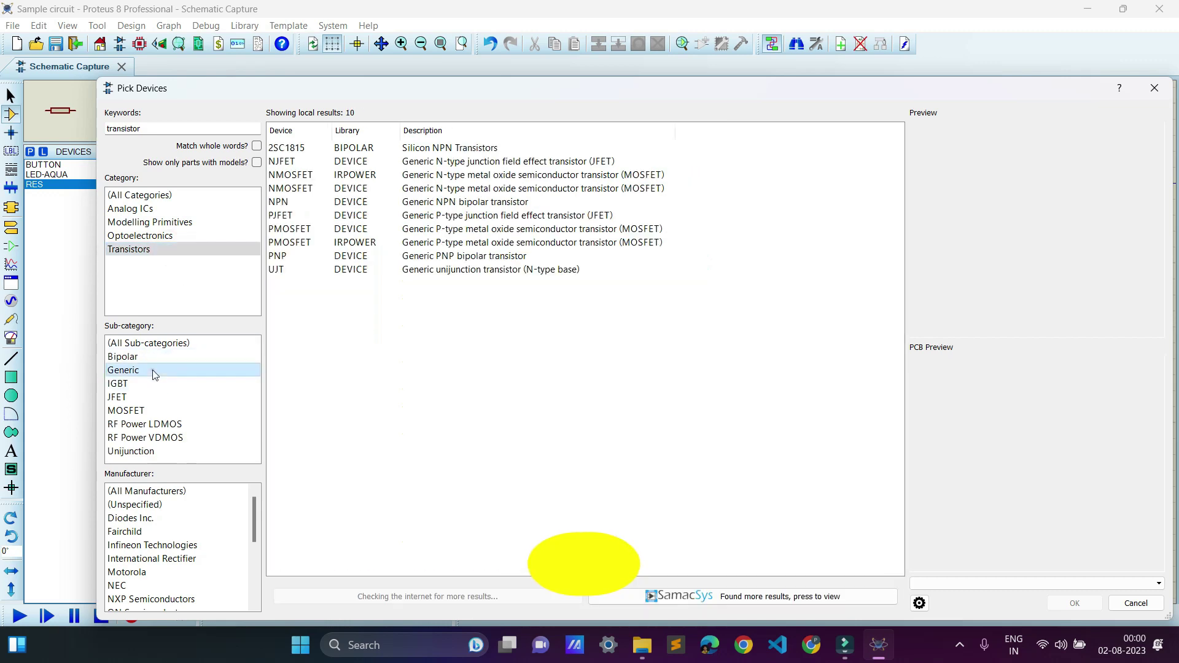
double_click(483, 205)
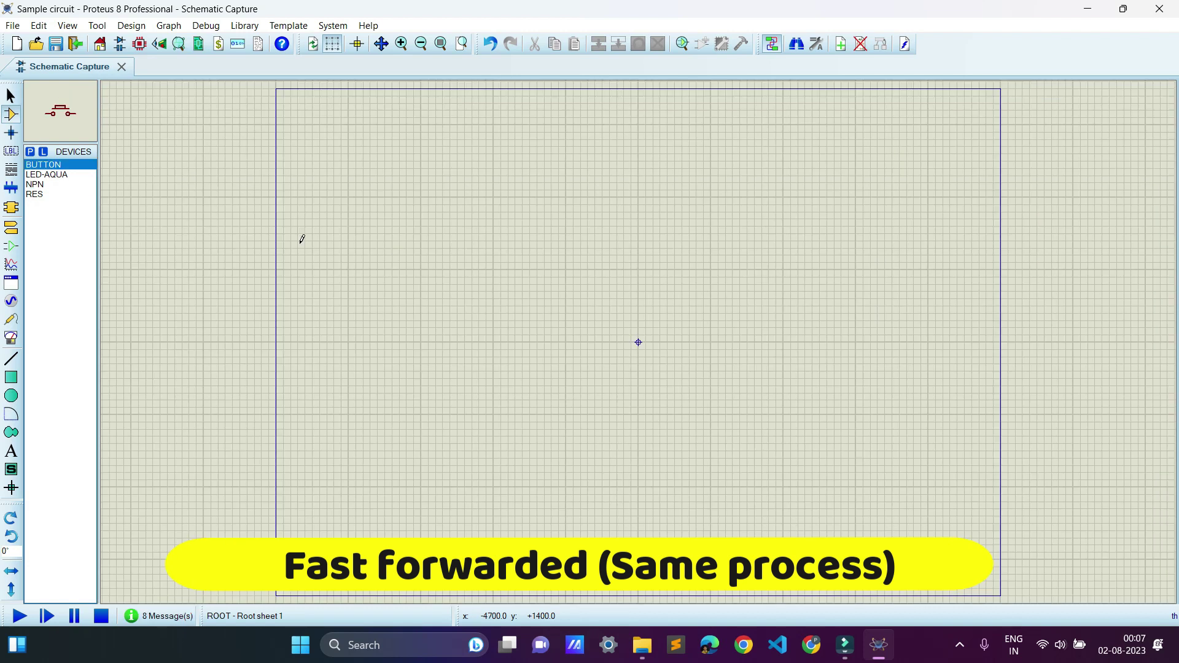
Place an NPN transistor with an LED-AQUA above it, and wire the LED's cathode to the transistor's collector.
left_click(35, 184)
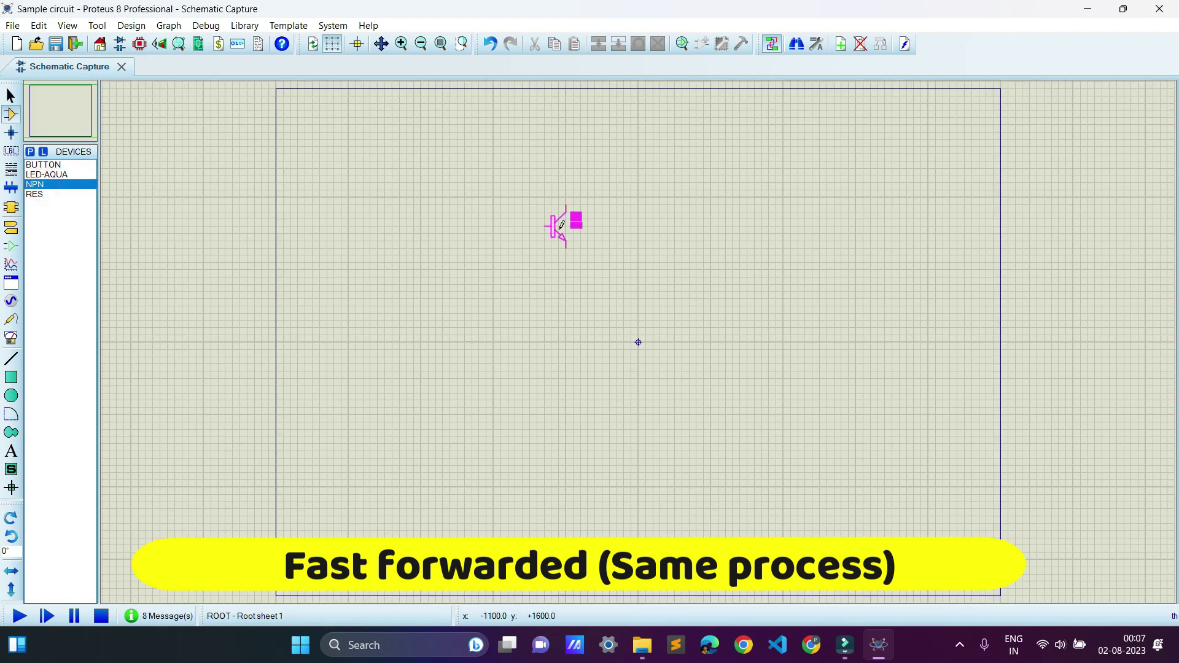
left_click(566, 223)
key("F5")
scroll(641, 338, "up", 2)
left_click(47, 174)
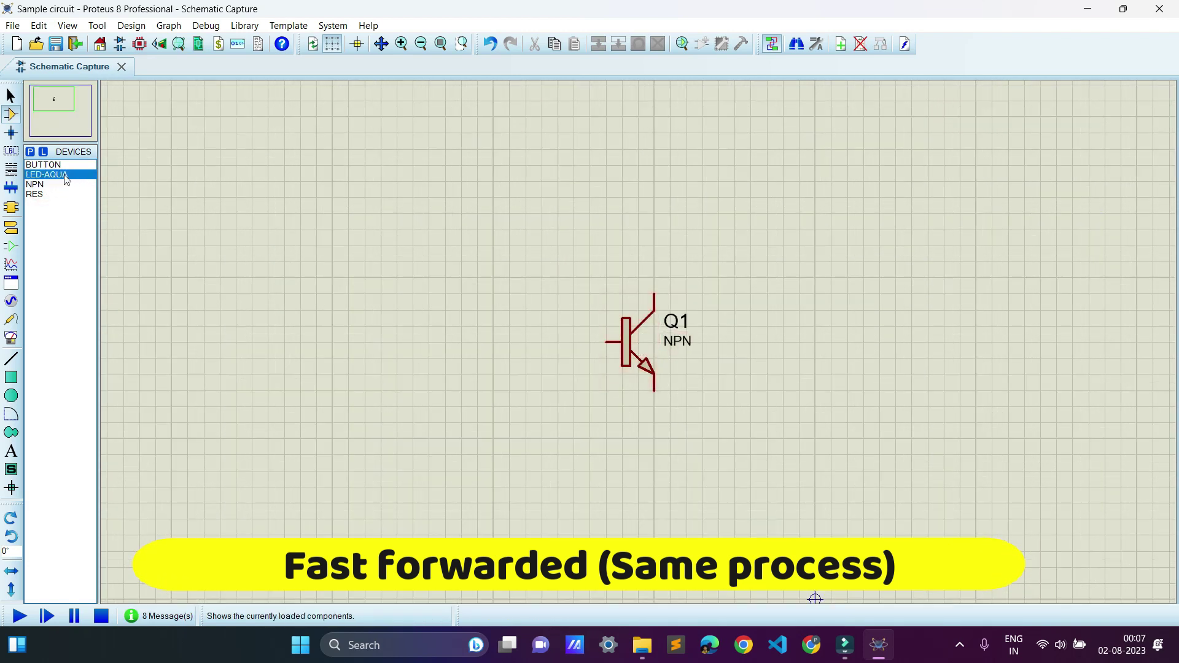
left_click(654, 229)
left_click(655, 294)
Place a RES resistor, rotate it anti-clockwise, and move it directly below the transistor so it connects to the emitter.
left_click(34, 194)
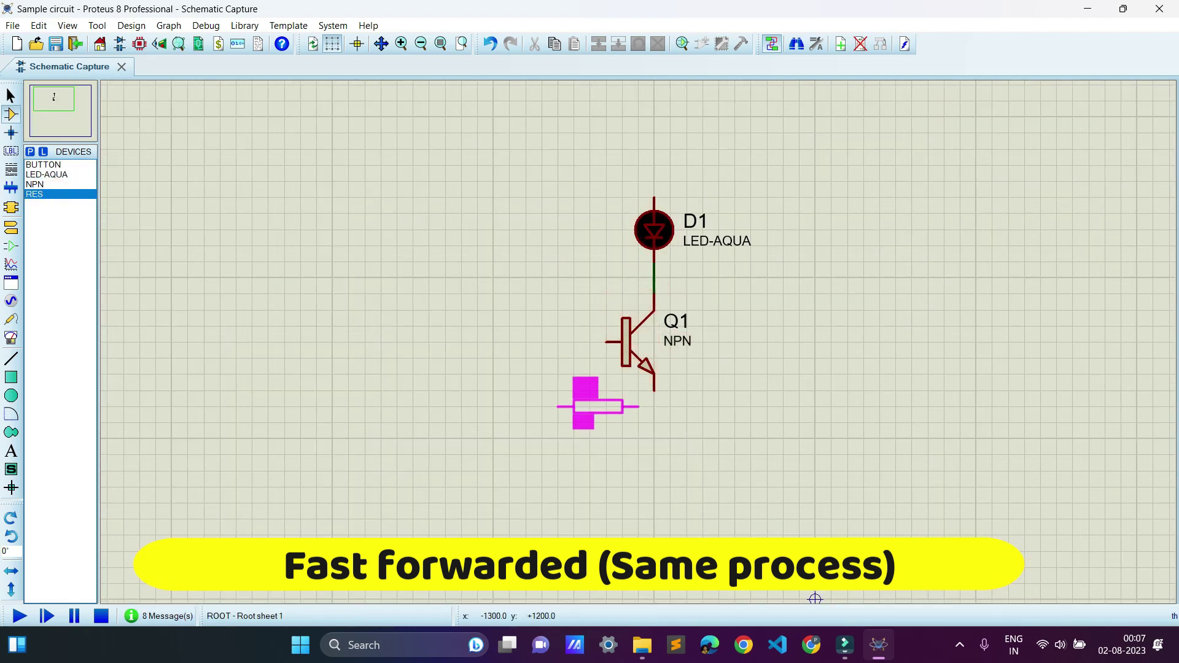
left_click(694, 438)
right_click(703, 434)
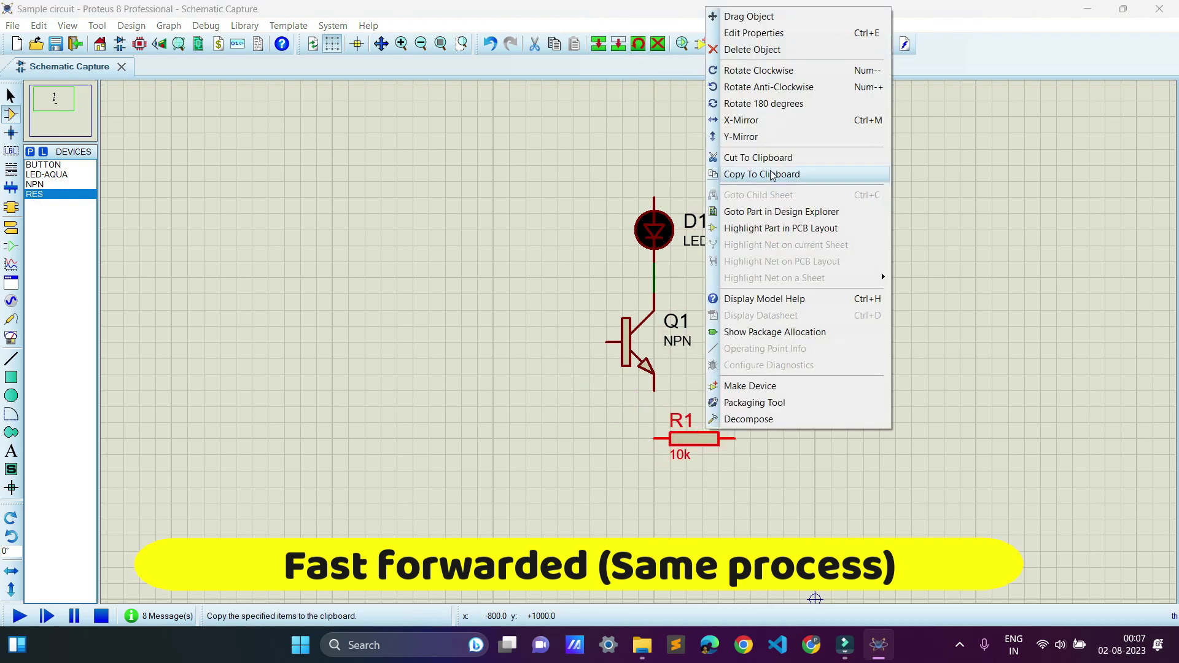
left_click(768, 86)
left_click_drag(687, 446, 654, 447)
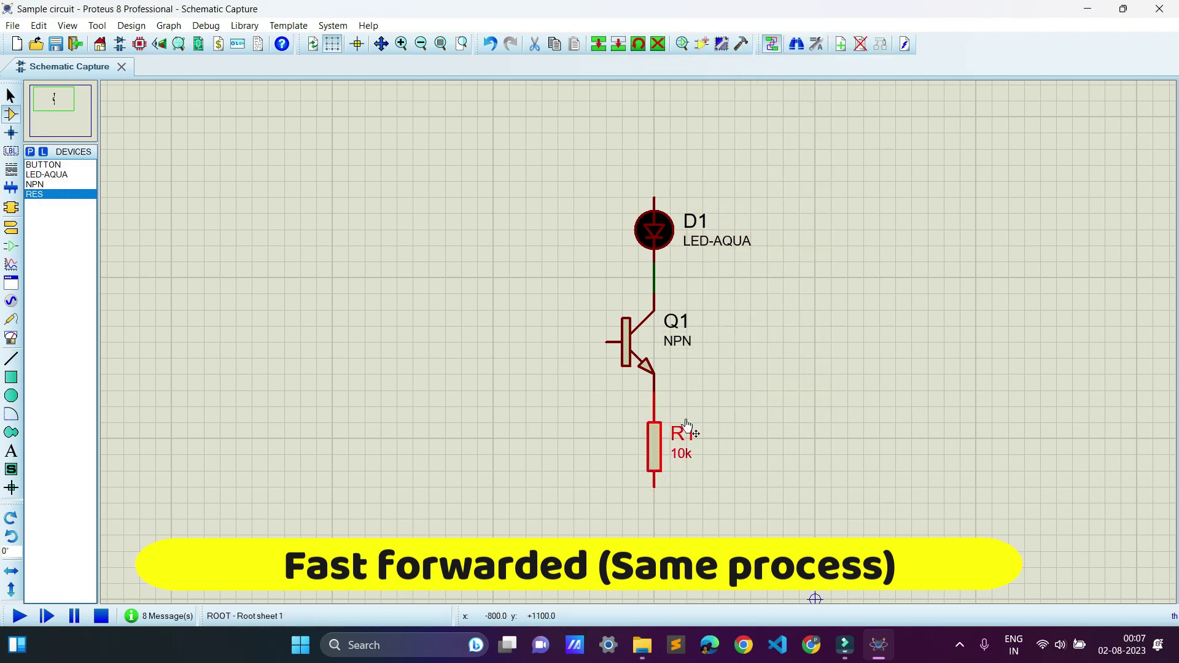
Set the resistance of emitter resistor R1 to 220.
double_click(661, 450)
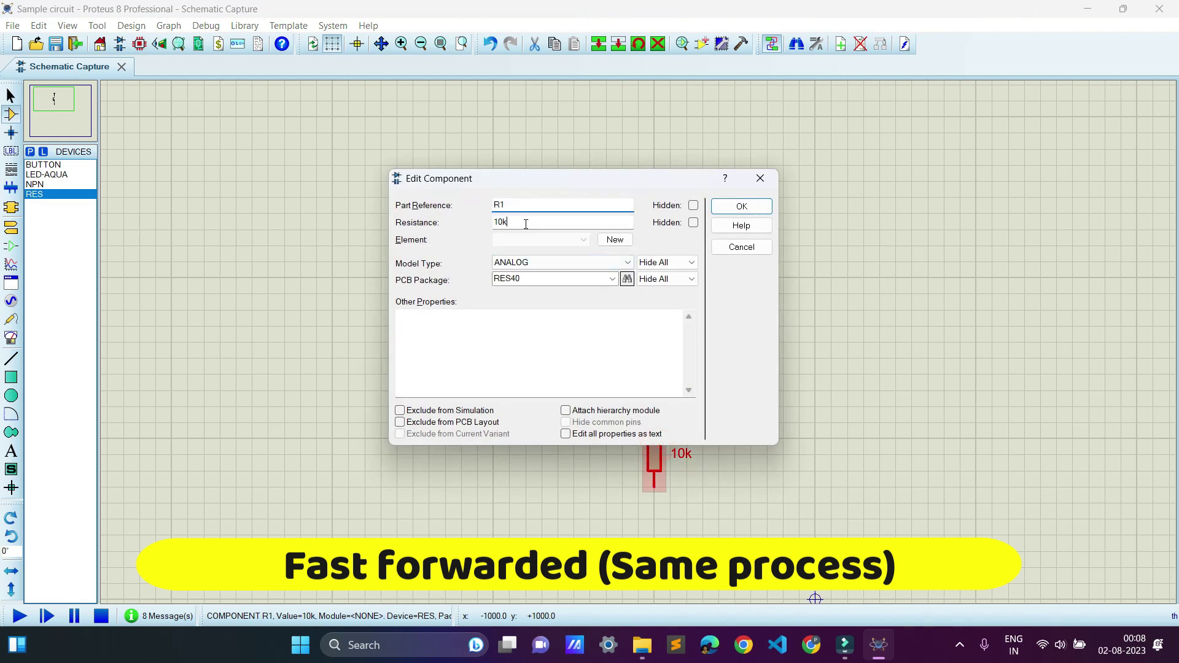
double_click(525, 225)
type("220")
key("Return")
left_click(585, 338)
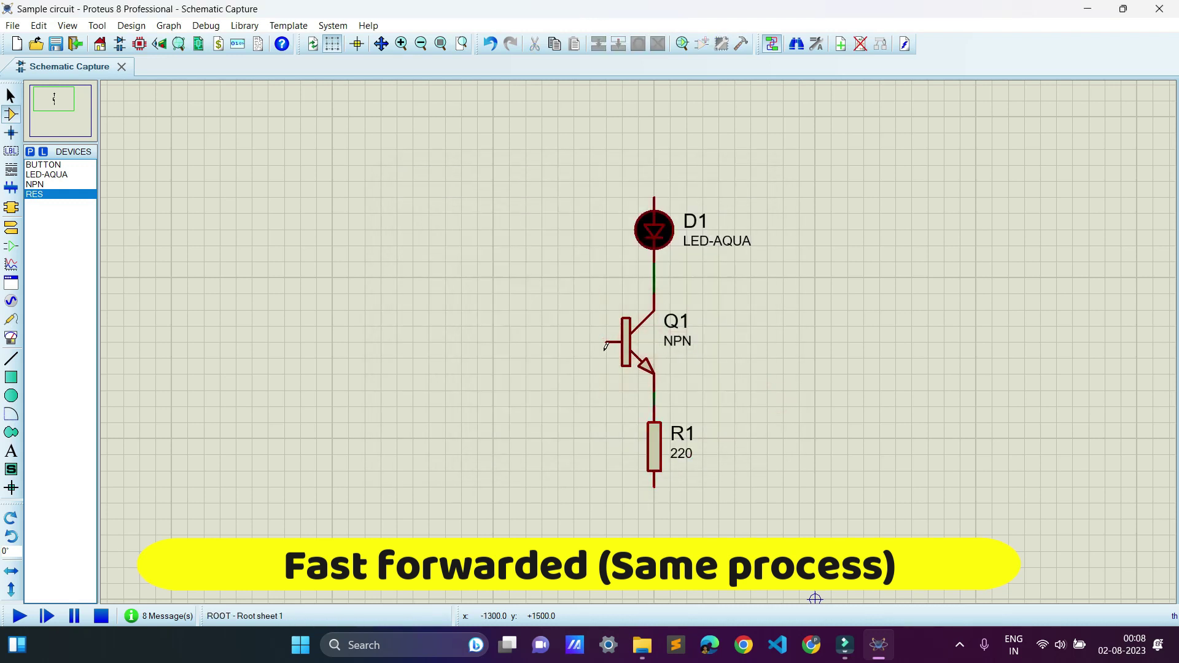
Place a second RES resistor at the transistor's base and wire its free end to the LED's anode.
left_click(508, 343)
left_click(549, 342)
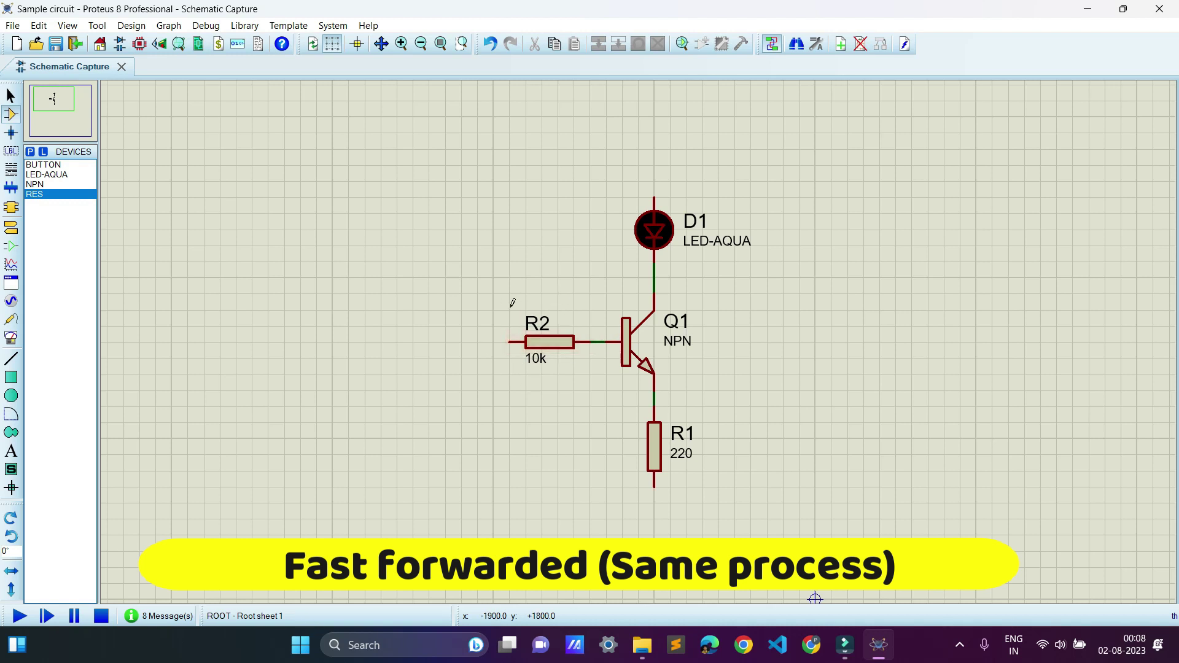
left_click(654, 197)
left_click(509, 342)
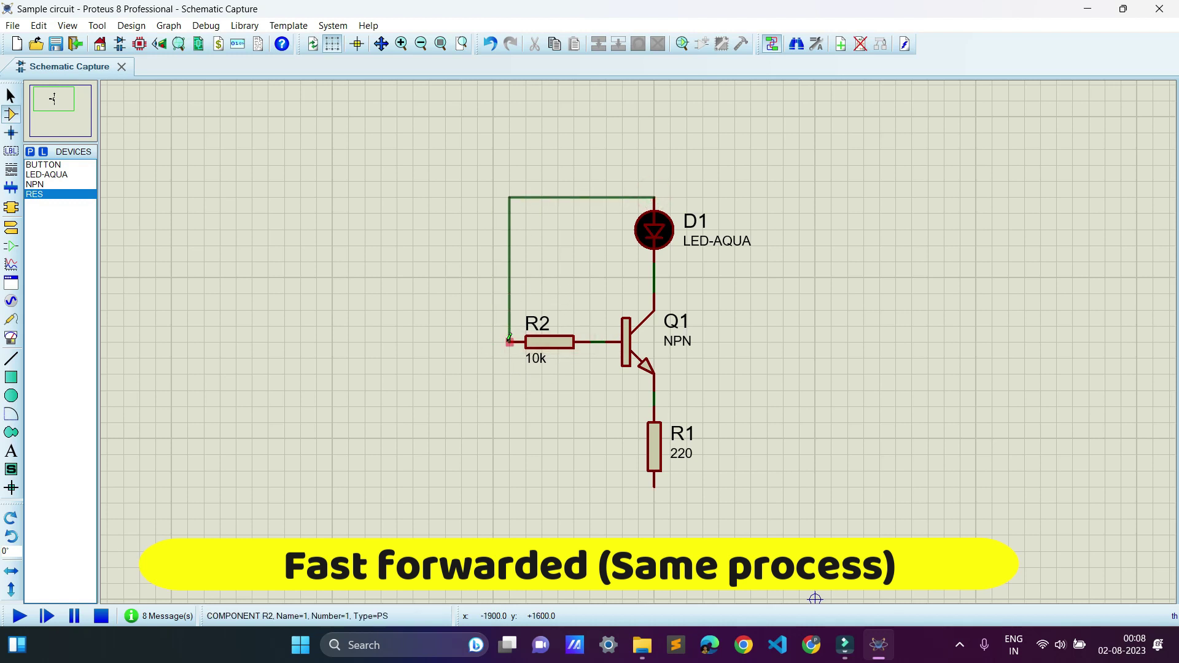
Place a GROUND terminal directly below R1 so it connects to the resistor's lower pin.
left_click(11, 227)
left_click(43, 214)
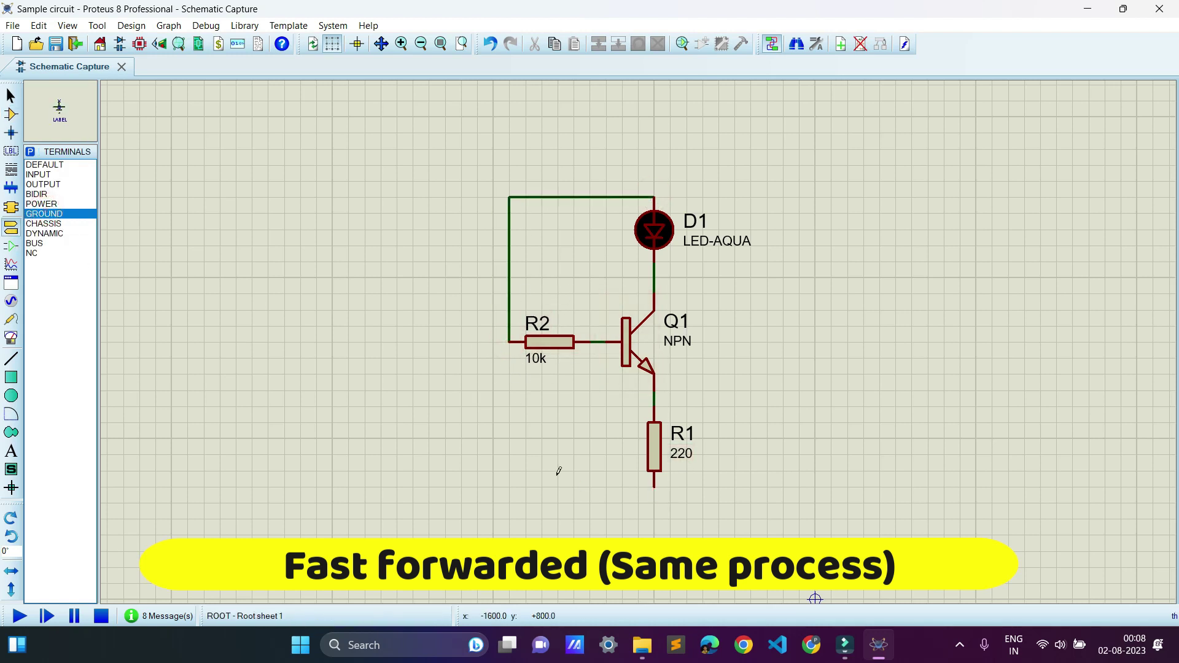
left_click(654, 506)
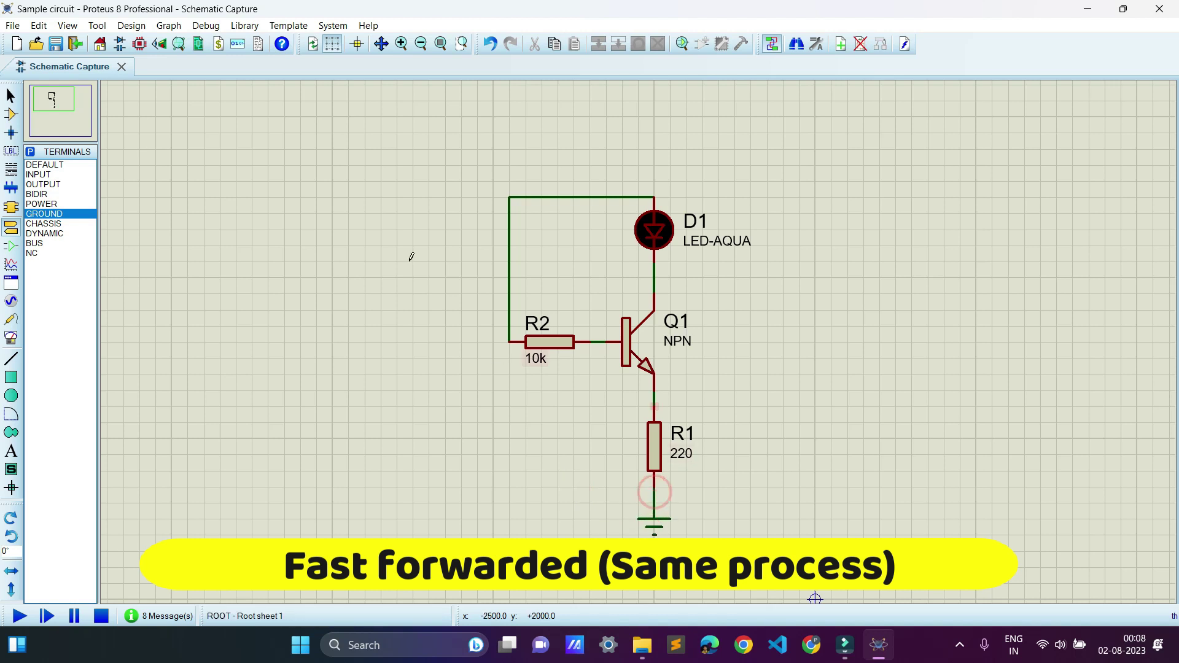
Place a DC generator above and to the left of the circuit and name it VCC.
left_click(11, 300)
left_click(308, 153)
double_click(289, 152)
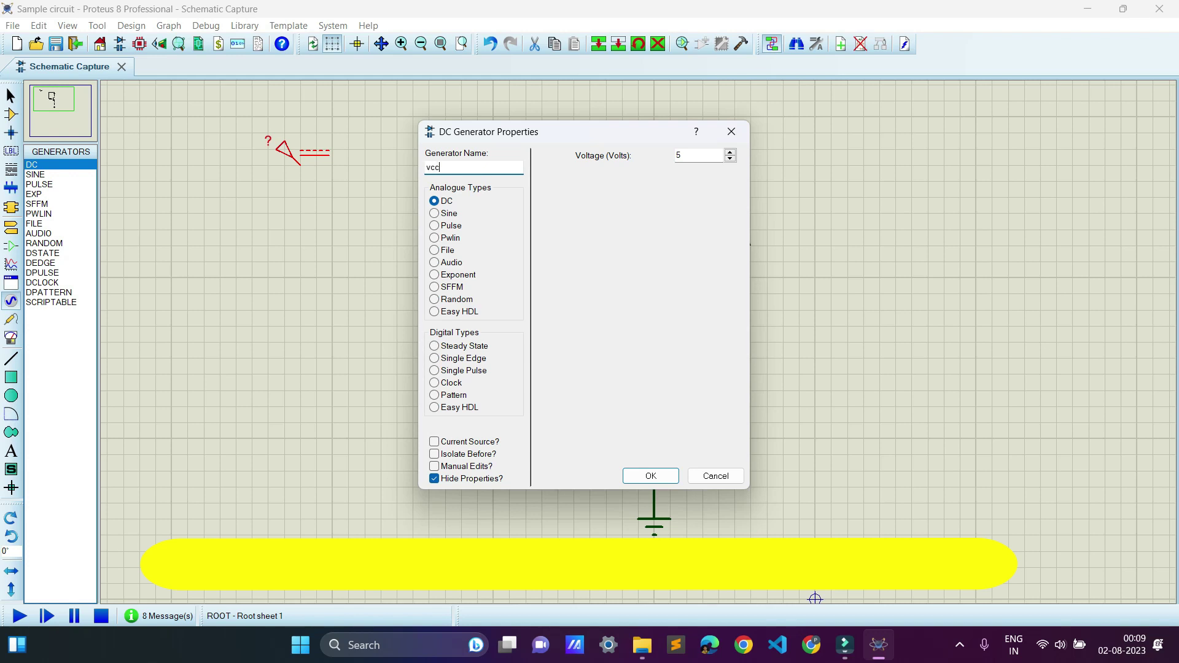
type("VCC")
key("Return")
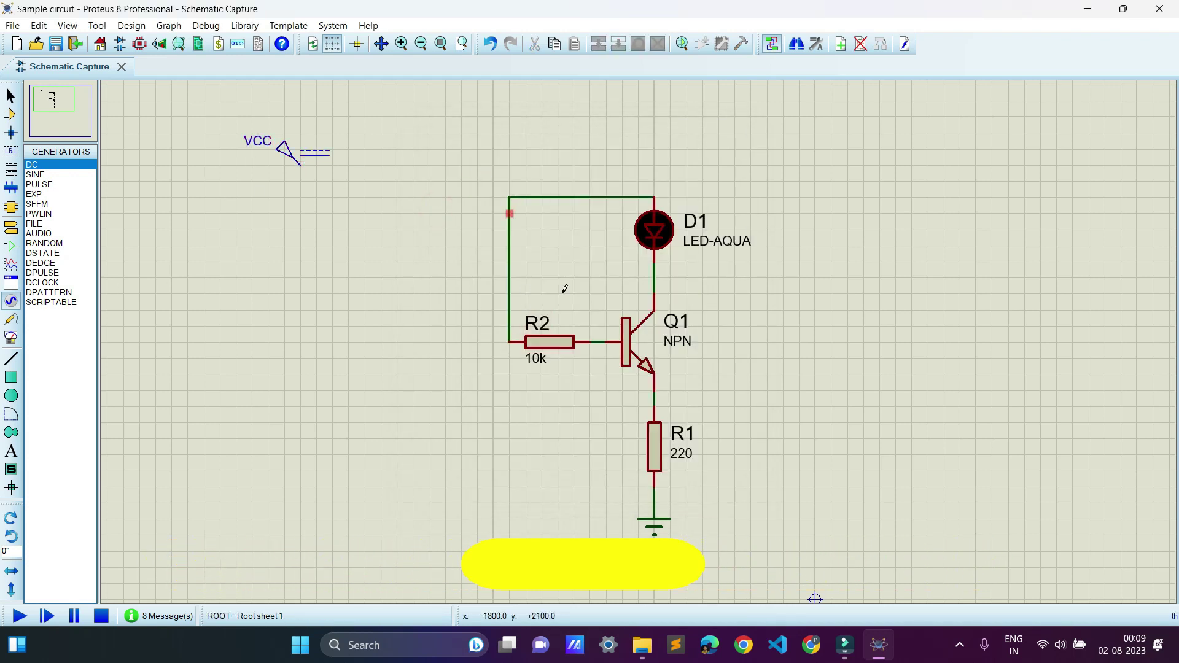
Place a BUTTON beside R2's outer end and wire the VCC generator to the button's free pin.
left_click(12, 115)
left_click(43, 164)
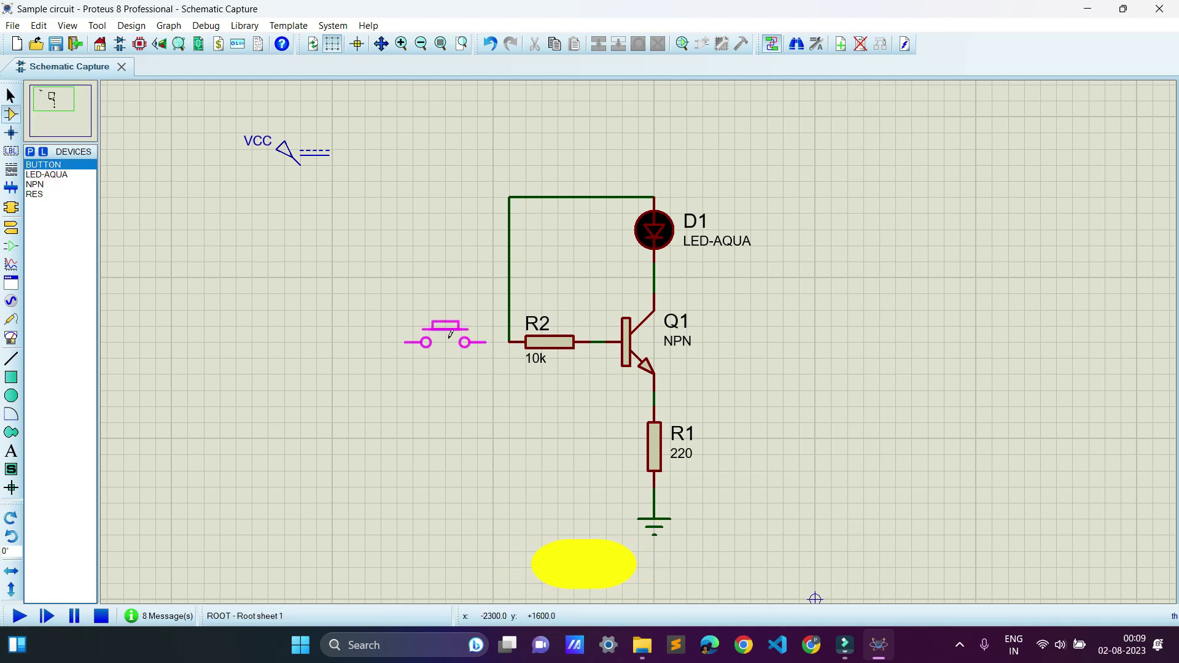
left_click(454, 336)
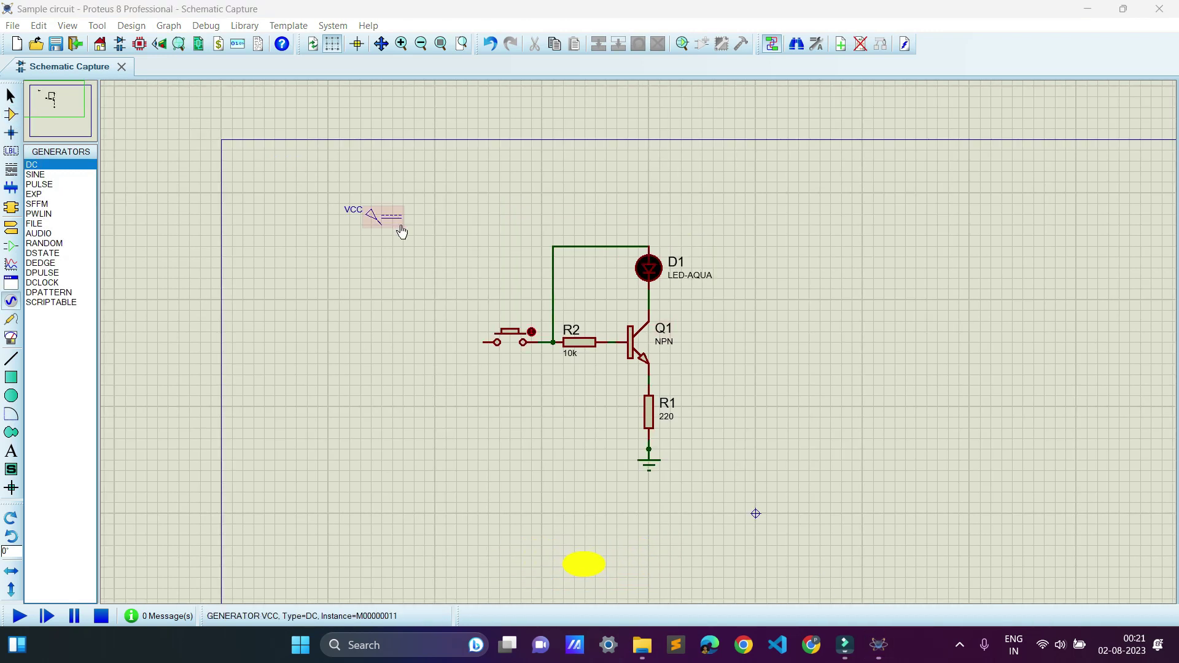
left_click(382, 224)
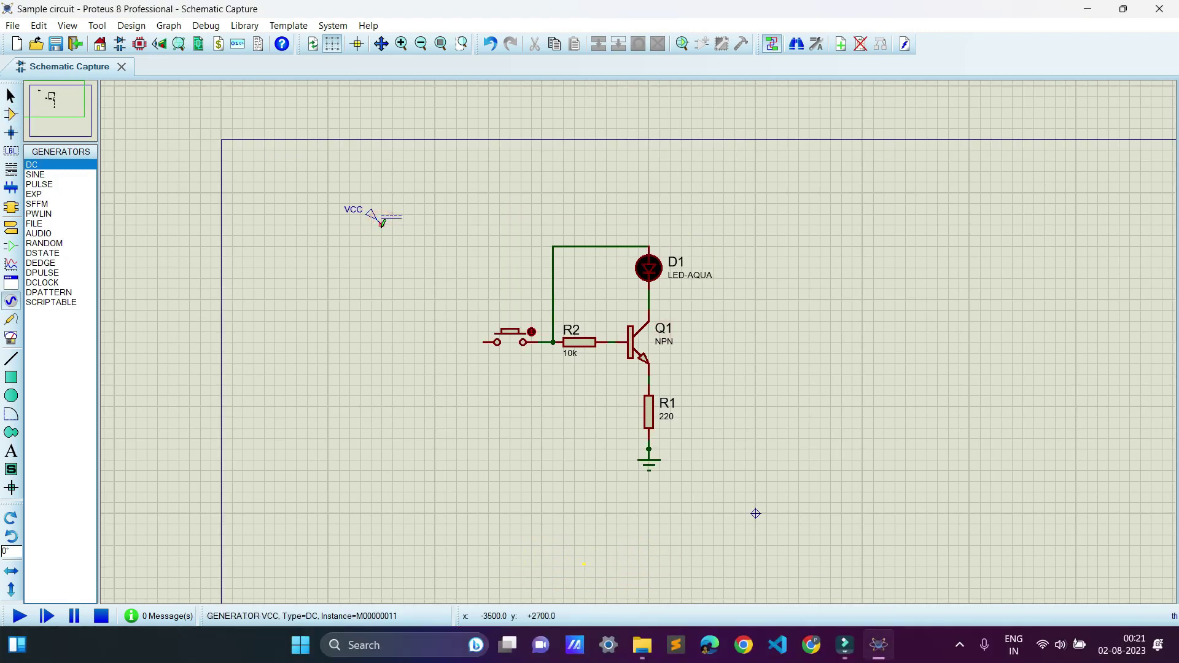
left_click(486, 342)
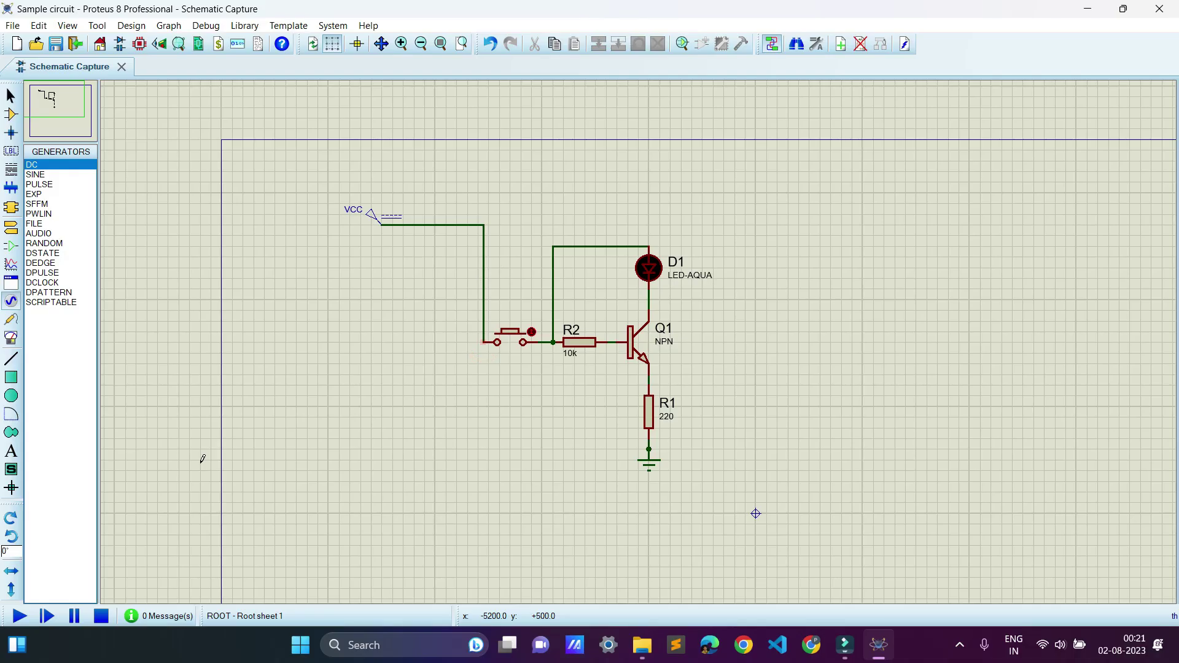
Run the simulation, operate the push button twice to test the LED, and stop the simulation.
left_click(23, 620)
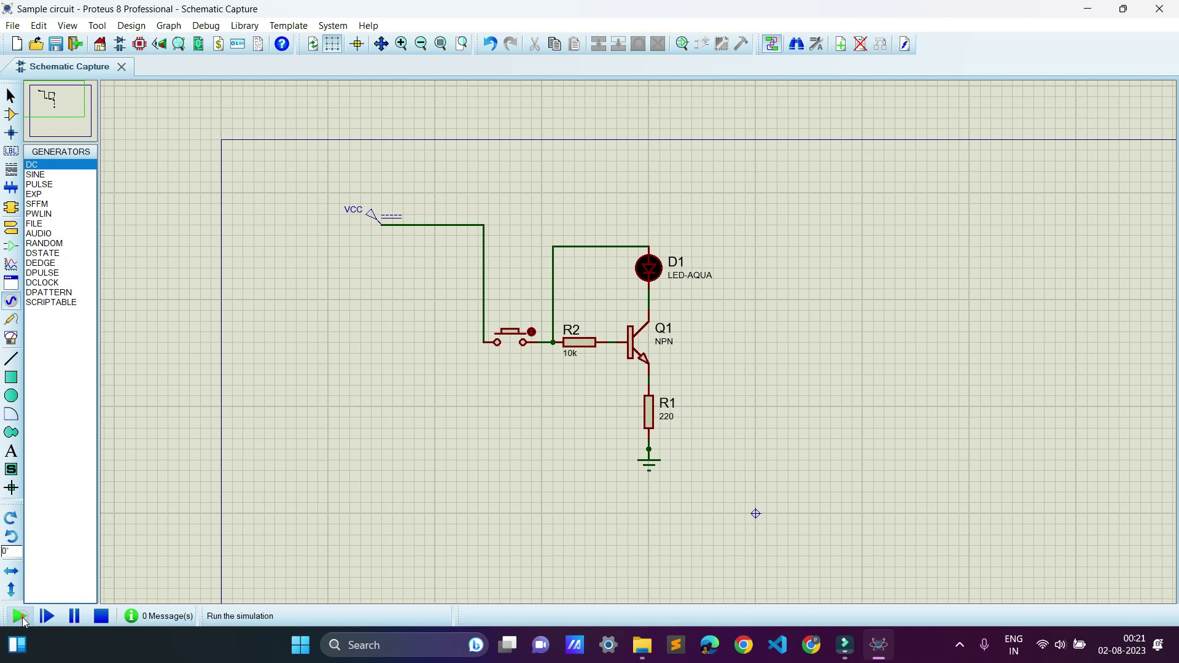
left_click(510, 339)
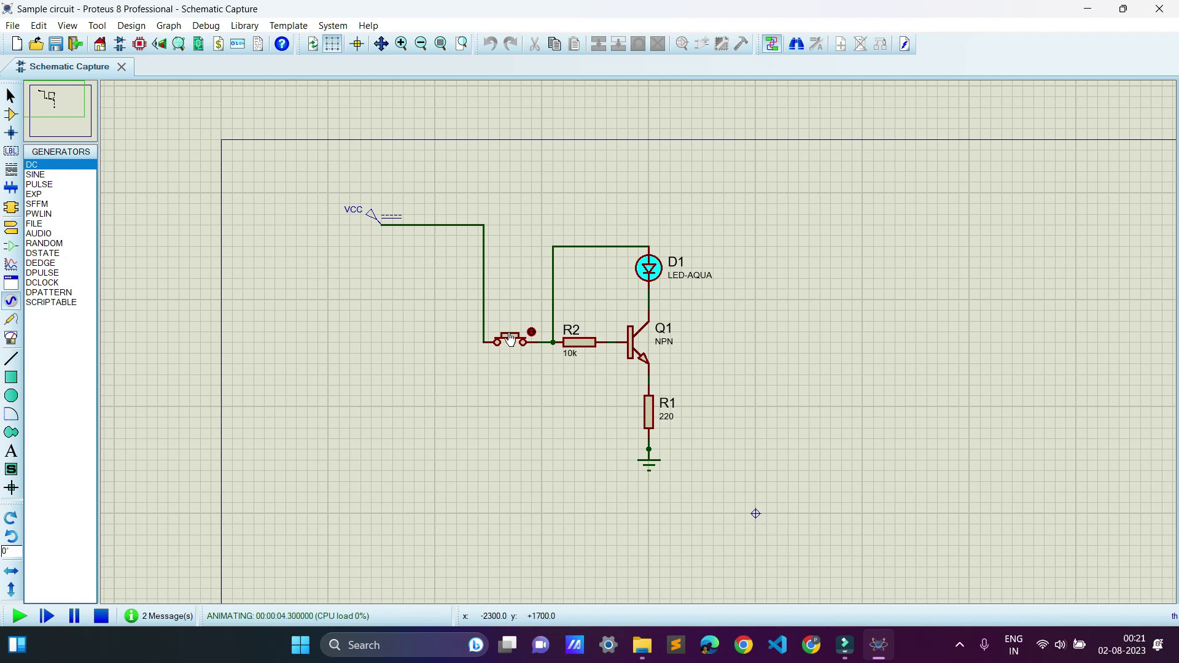
left_click(509, 339)
left_click(108, 617)
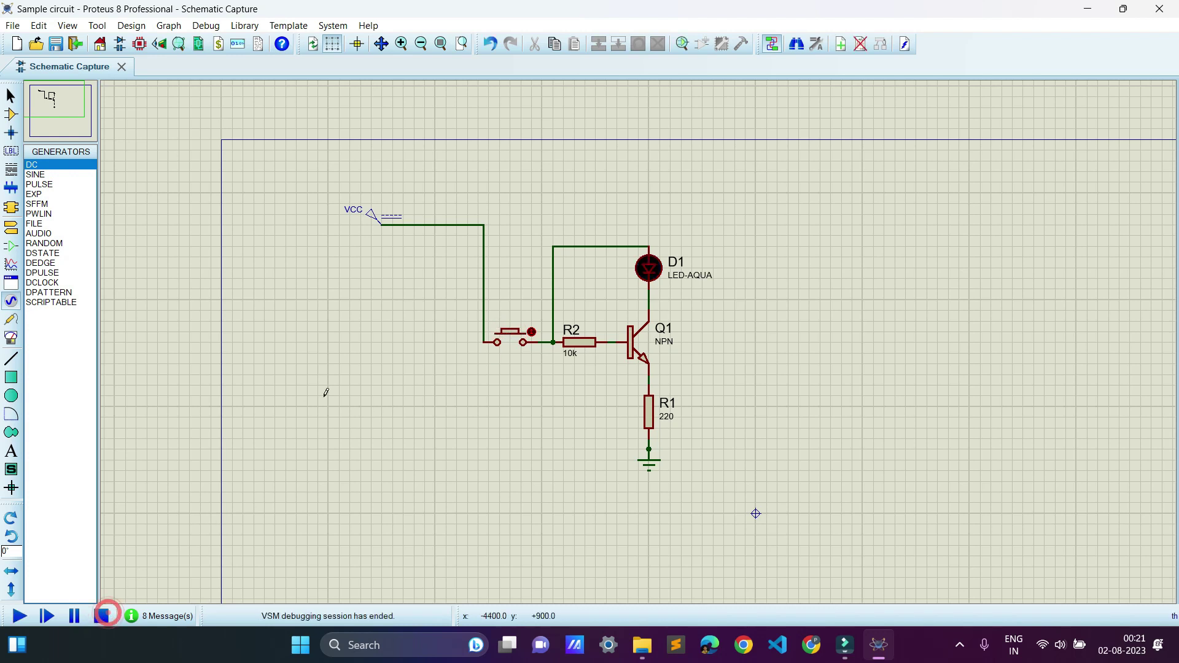
Delete the wire between the VCC generator and the button, and wire a new POWER terminal to the button's free pin.
right_click(467, 225)
left_click(507, 268)
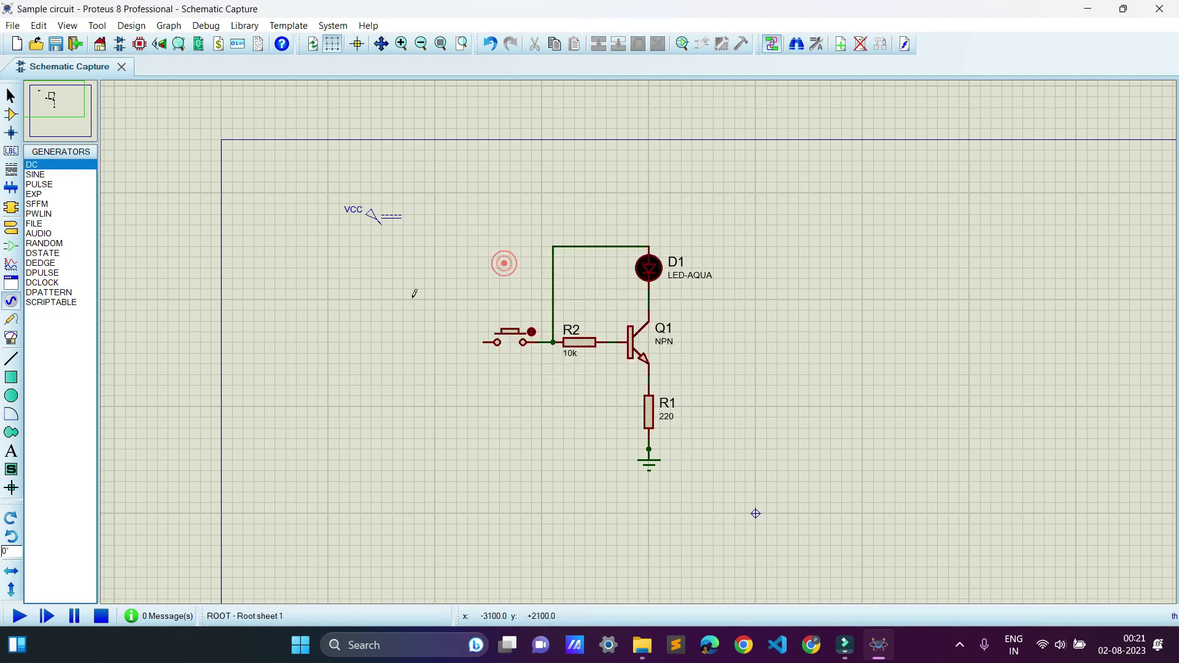
left_click(12, 229)
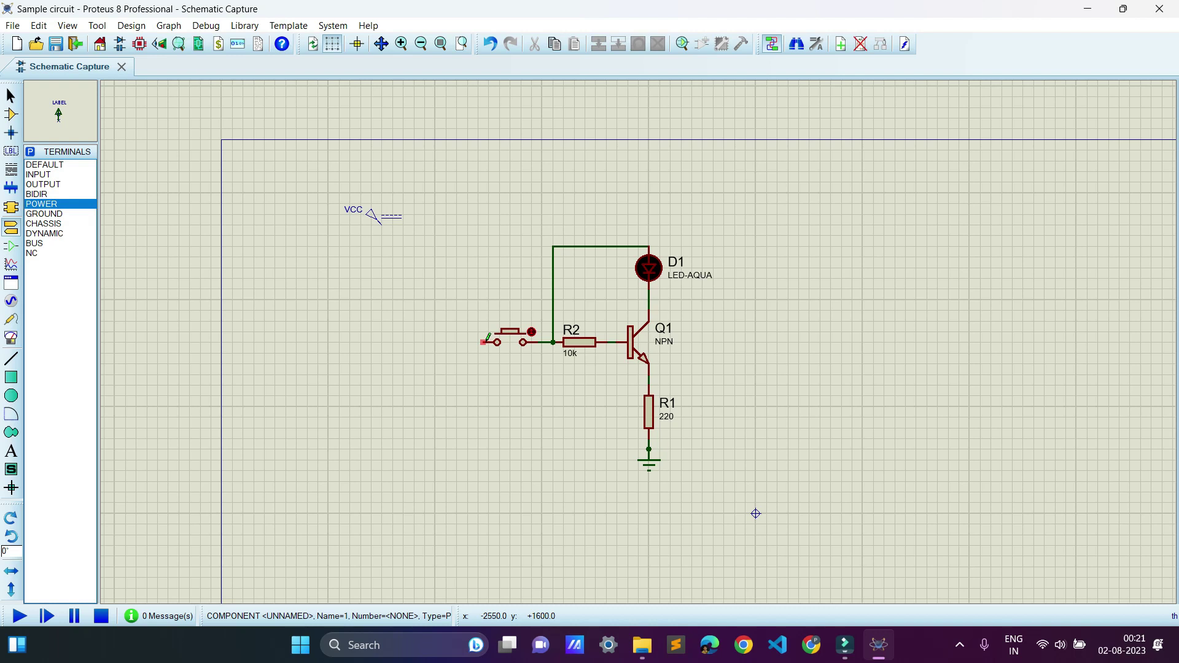
left_click(54, 203)
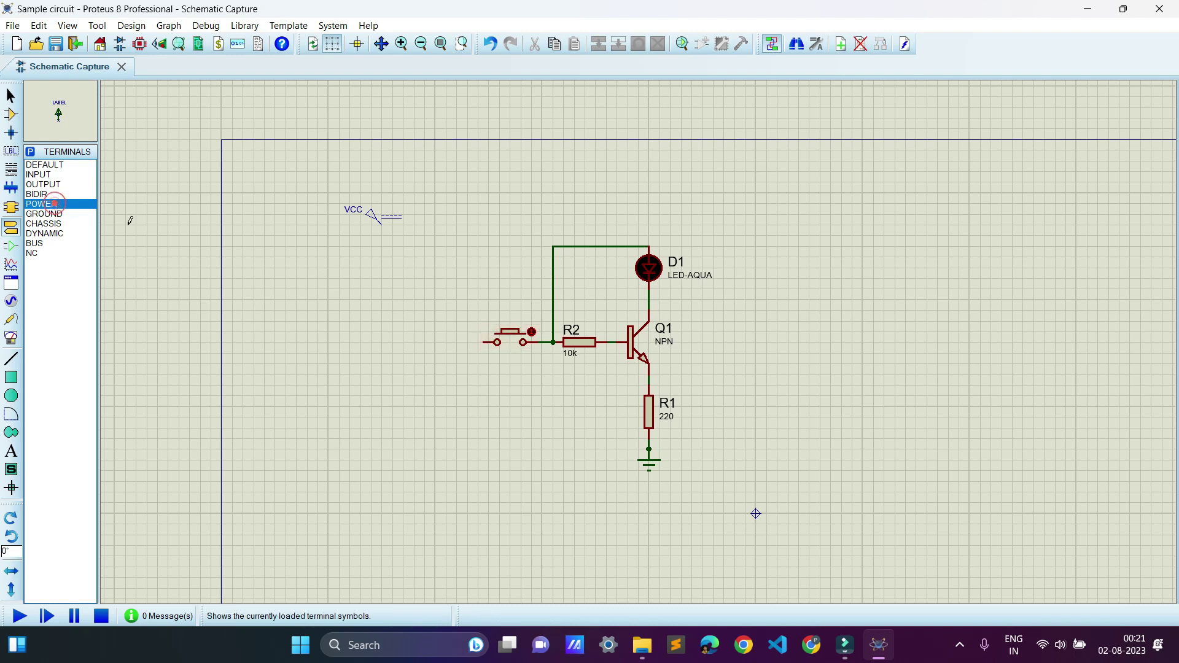
left_click(457, 330)
left_click(457, 332)
left_click(483, 342)
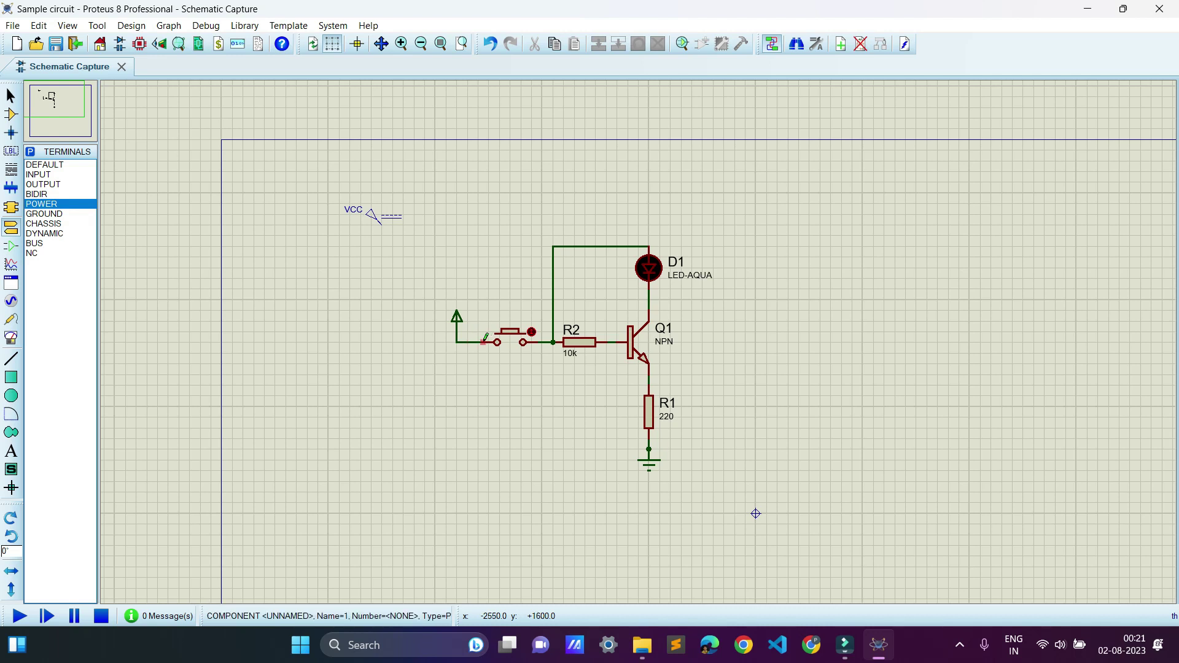
Delete the unconnected VCC generator from the schematic.
scroll(486, 337, "up", 2)
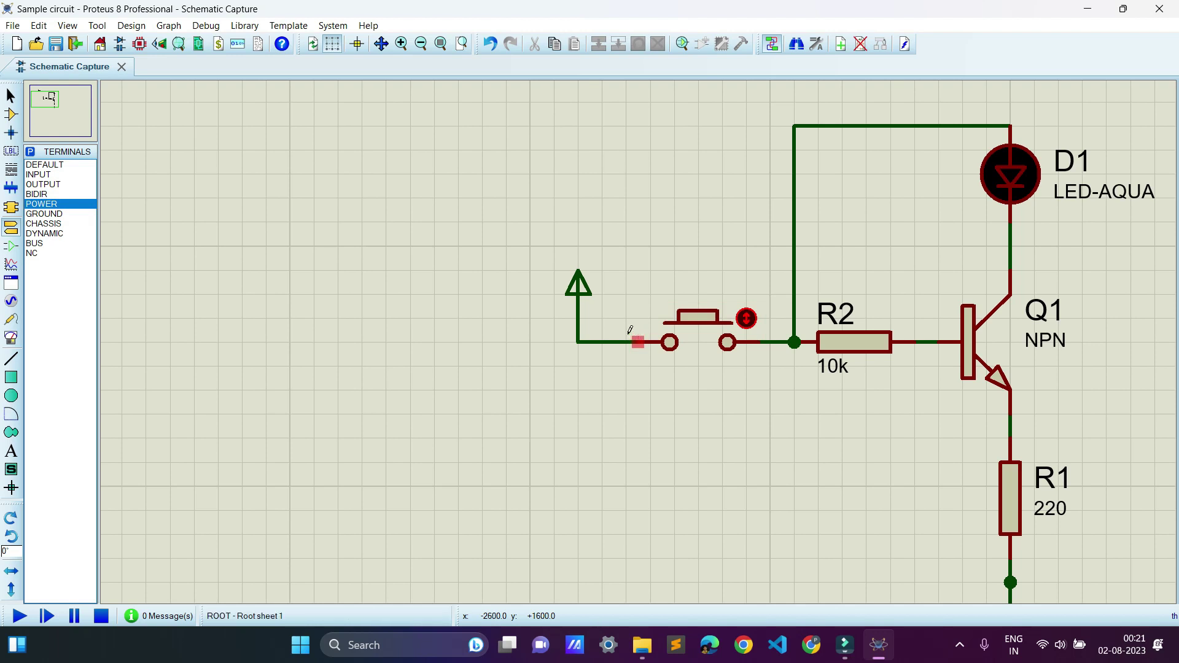
scroll(639, 338, "down", 2)
left_click(473, 150)
left_click_drag(407, 102, 546, 229)
key("Delete")
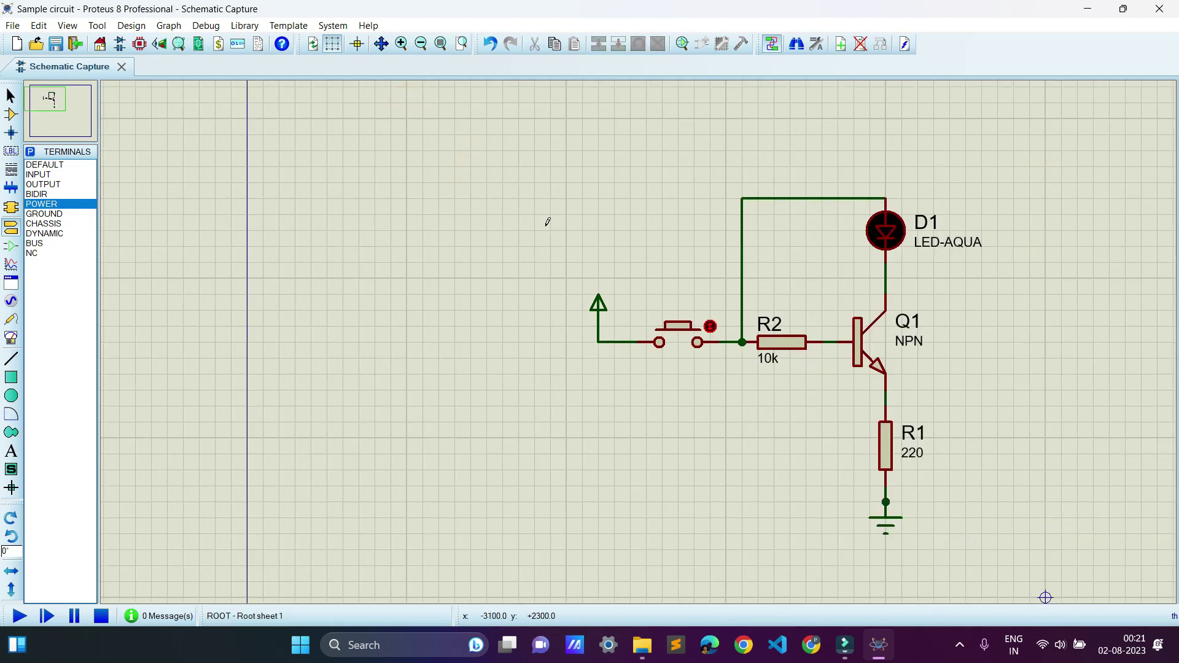
Run the simulation with the POWER terminal supplying the circuit, operate the push button, and stop the simulation.
scroll(594, 281, "down", 2)
scroll(641, 338, "up", 2)
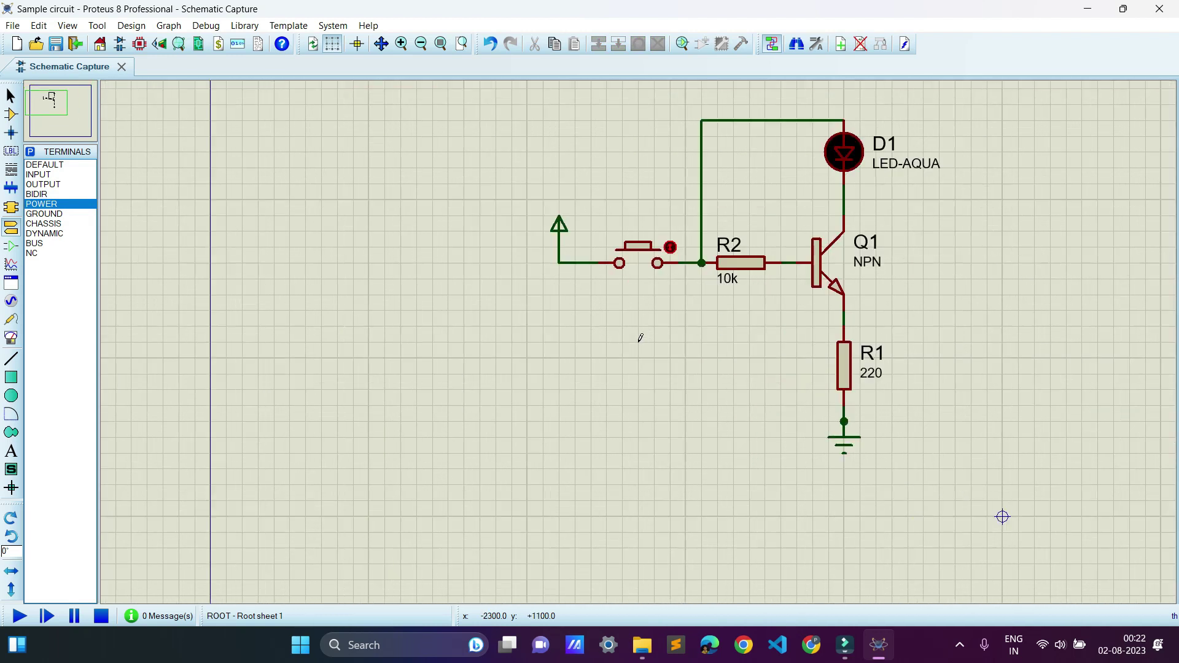
left_click(19, 616)
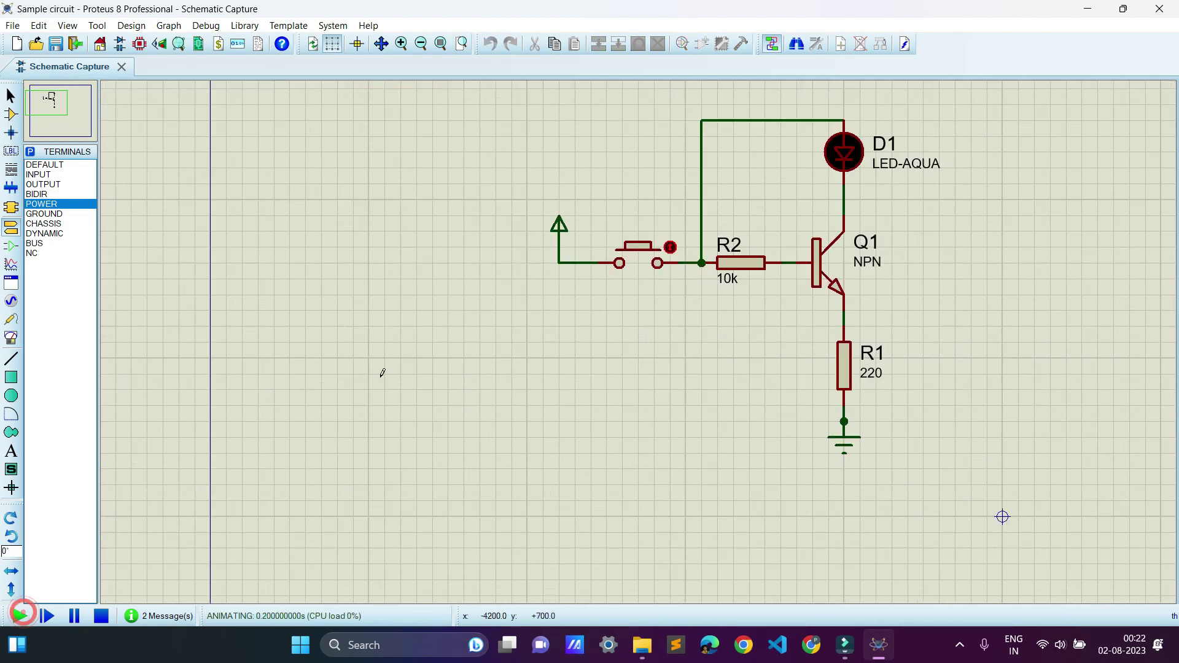
left_click(628, 256)
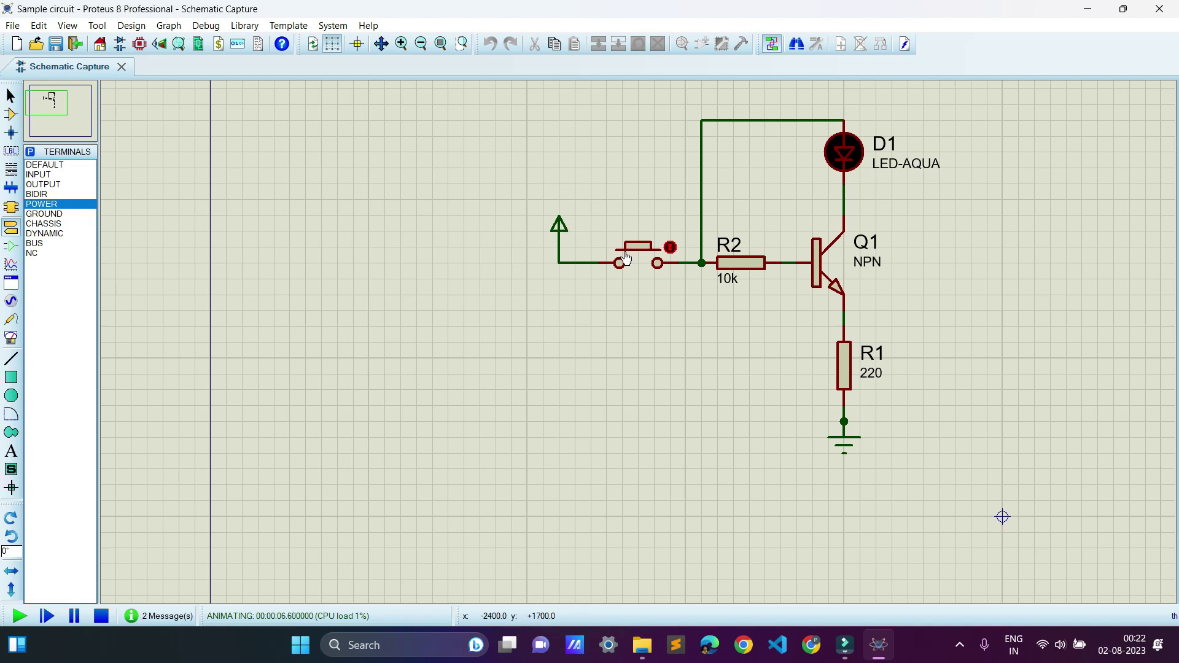
left_click(104, 618)
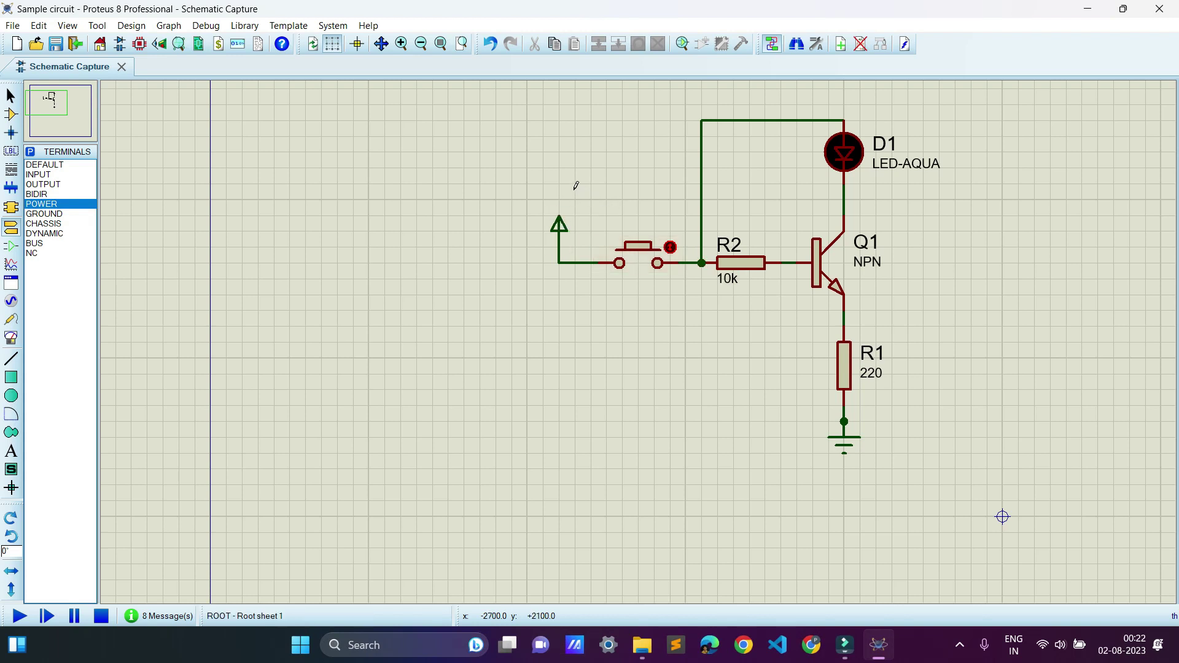
Replace the POWER terminal with a DEFAULT terminal wired to the button's free pin and labelled vcc.
left_click(560, 221)
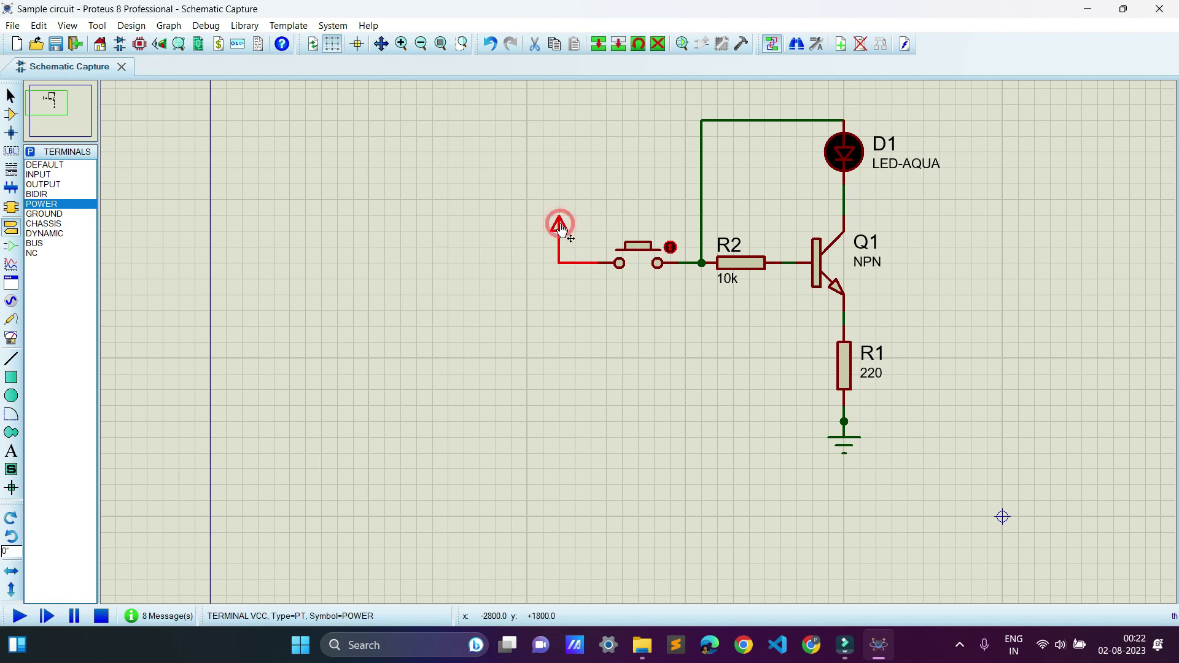
key("Delete")
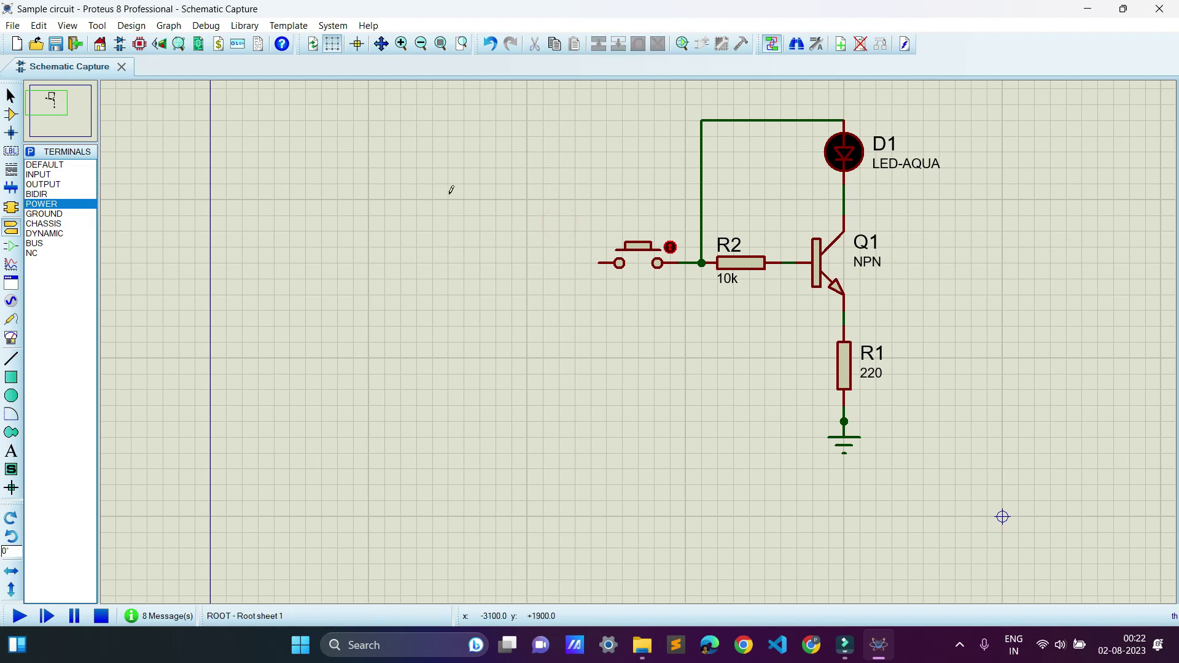
left_click(55, 165)
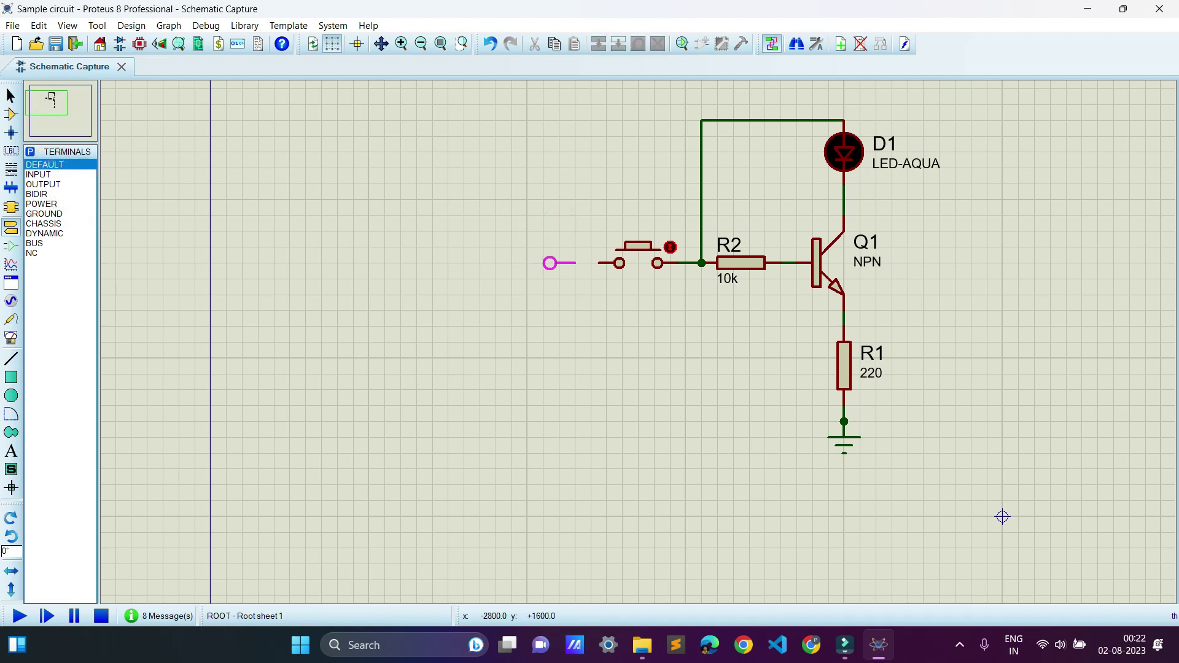
left_click(559, 263)
left_click(588, 263)
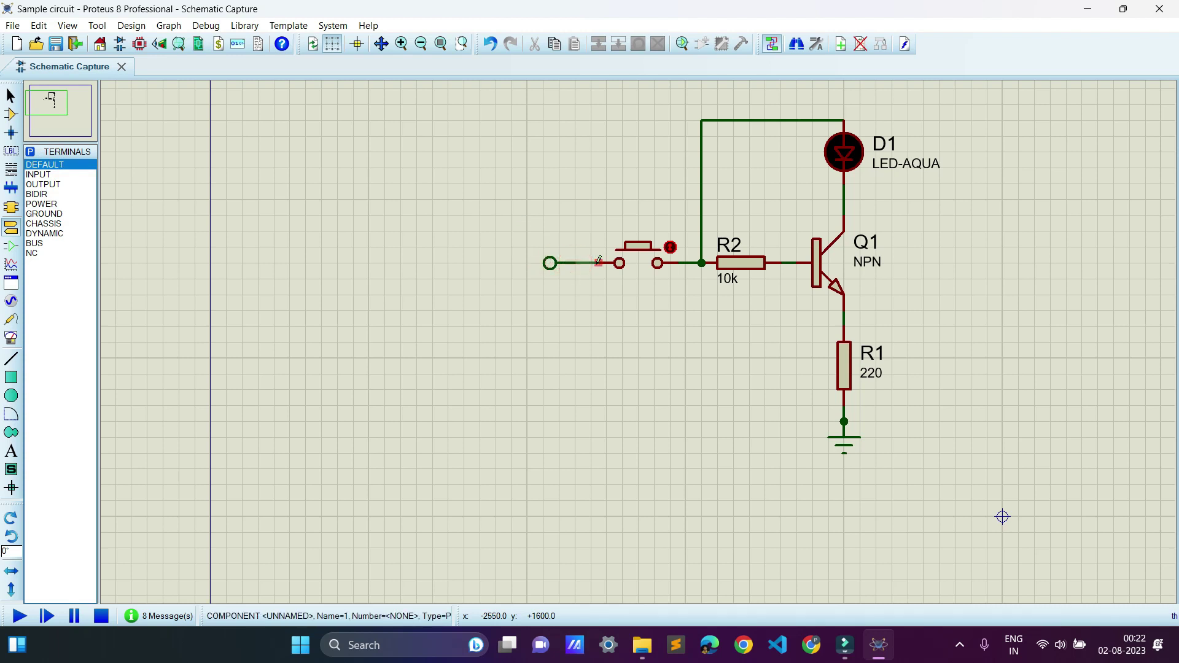
left_click(599, 263)
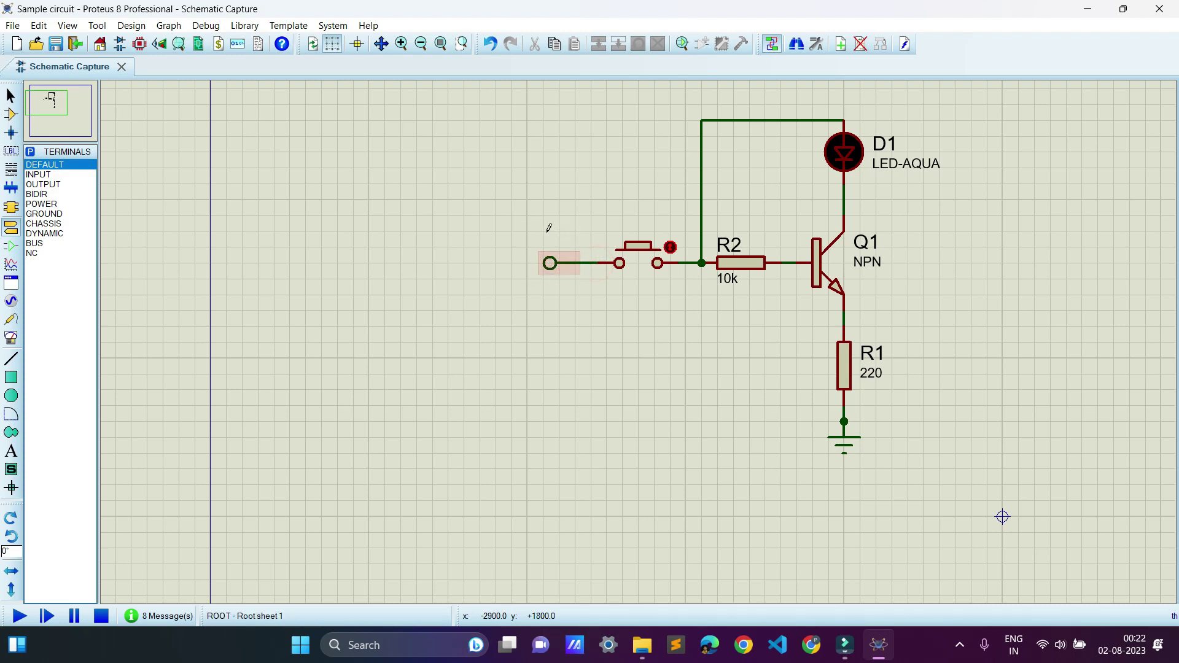
double_click(563, 265)
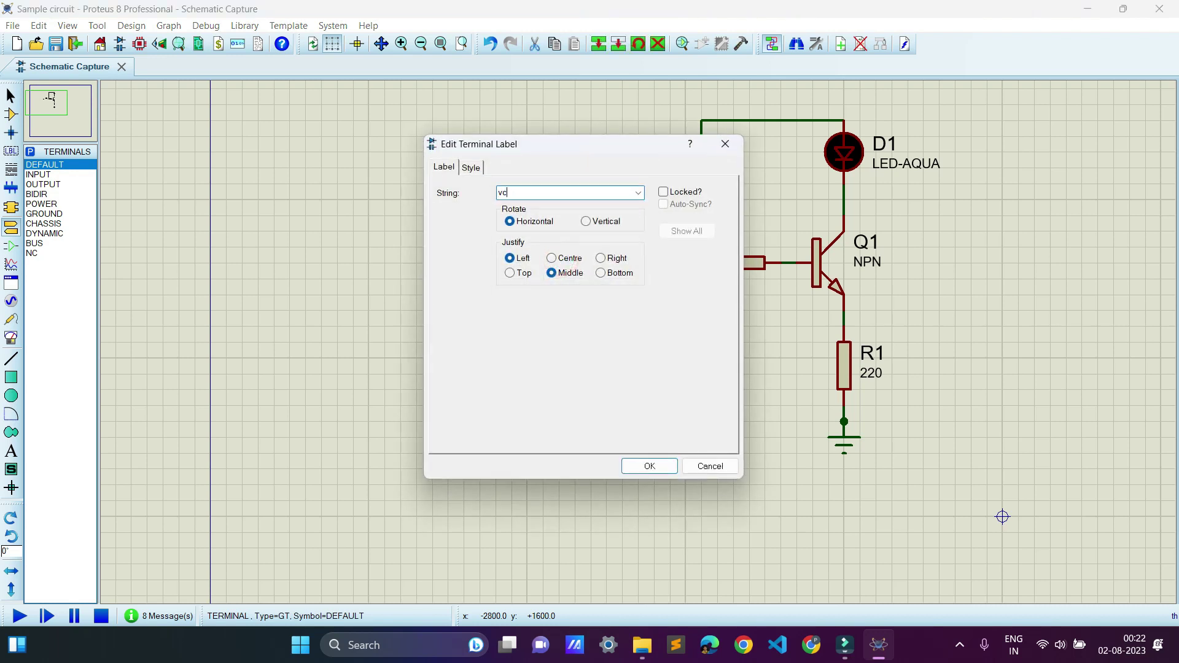
key("Return")
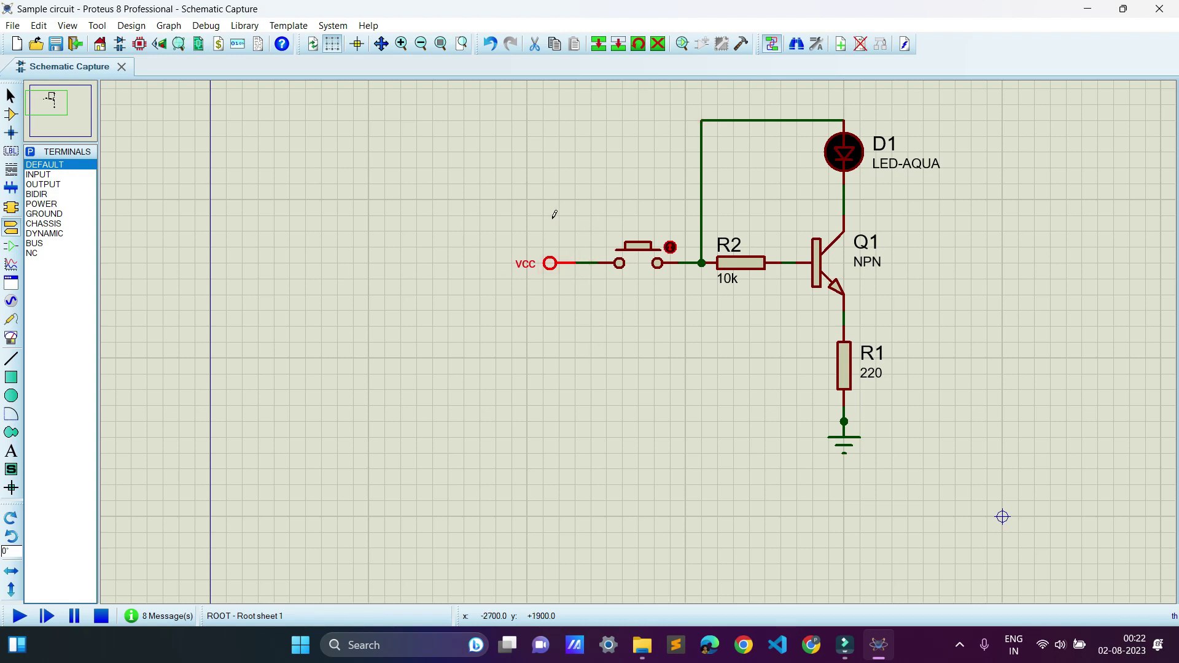
Place a DC generator near the sheet's upper-left corner, apart from the circuit, and set its voltage to 5 V.
scroll(440, 307, "down", 2)
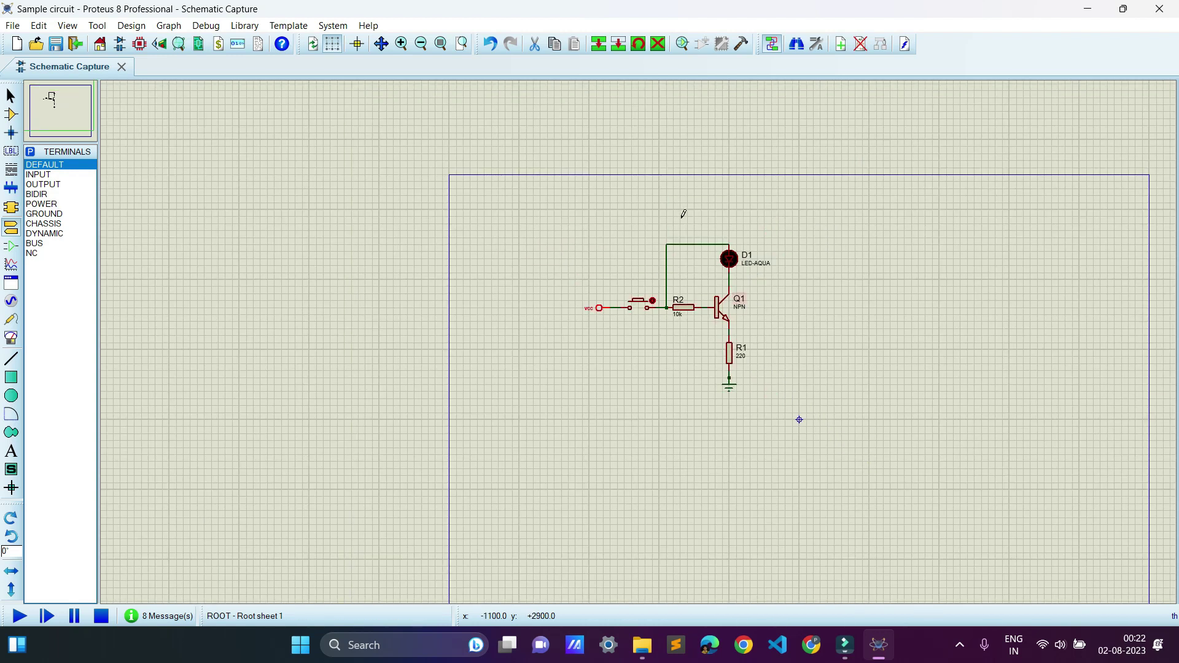
scroll(641, 337, "up", 1)
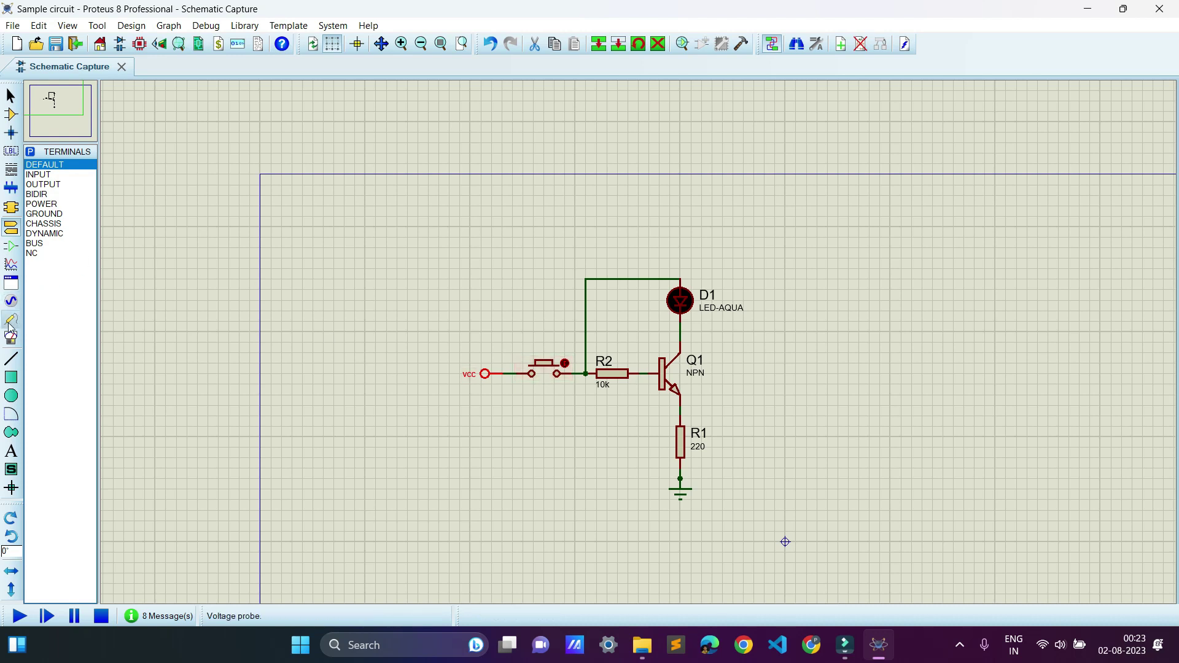
left_click(11, 301)
left_click(329, 250)
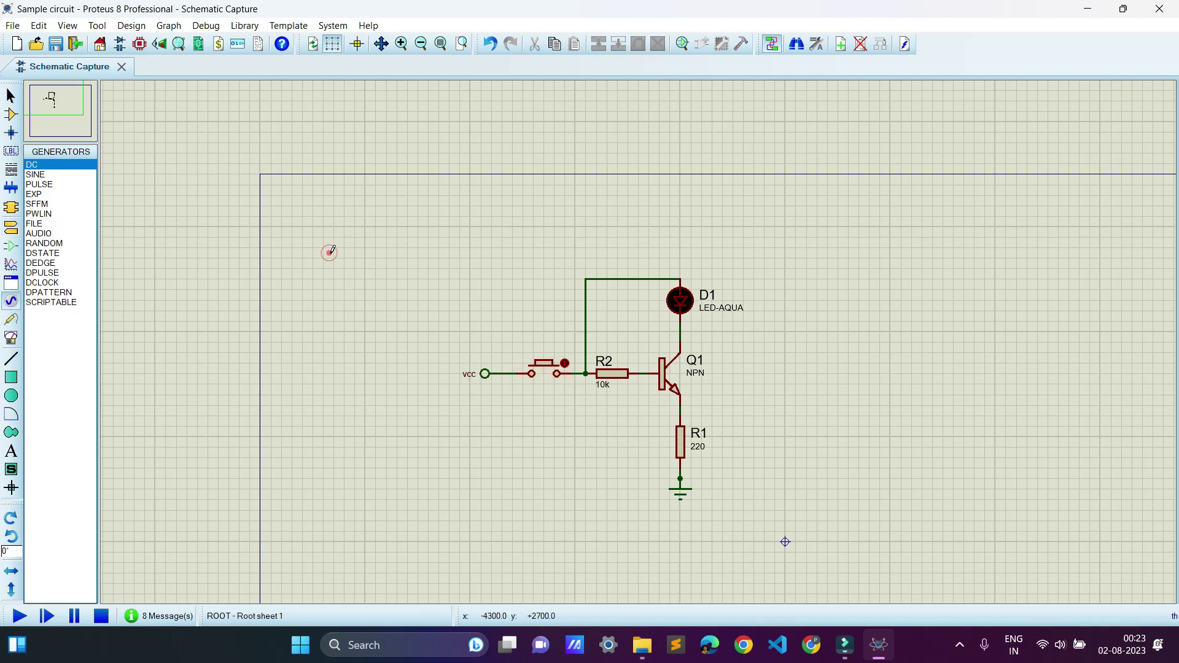
left_click(385, 236)
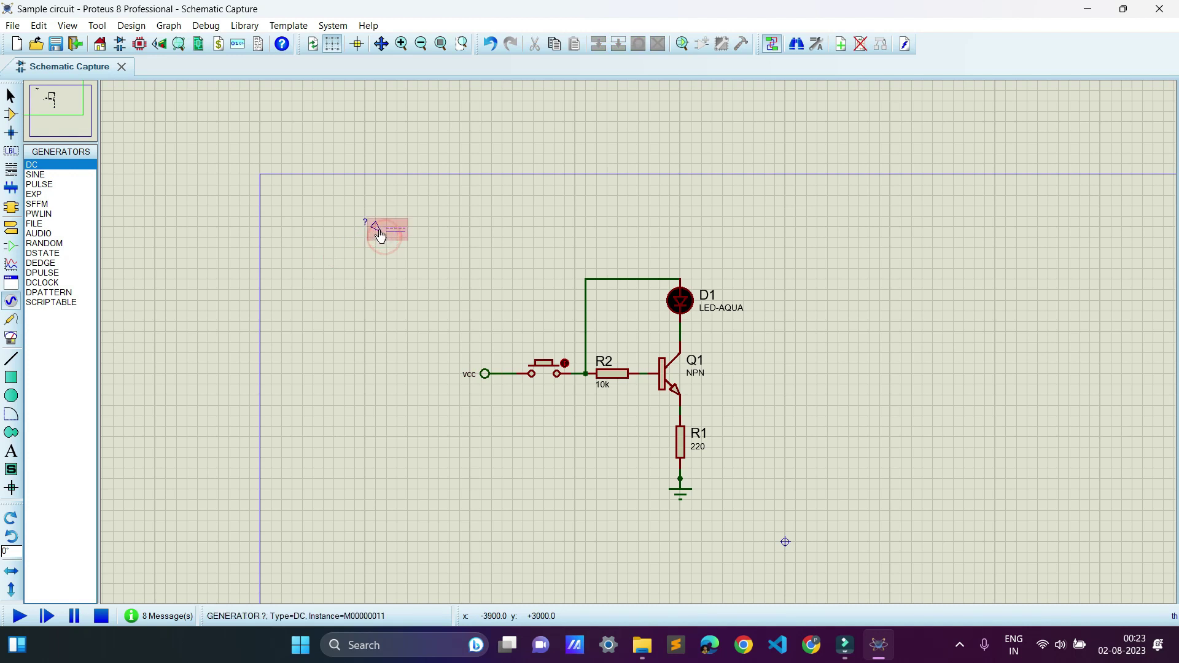
double_click(384, 236)
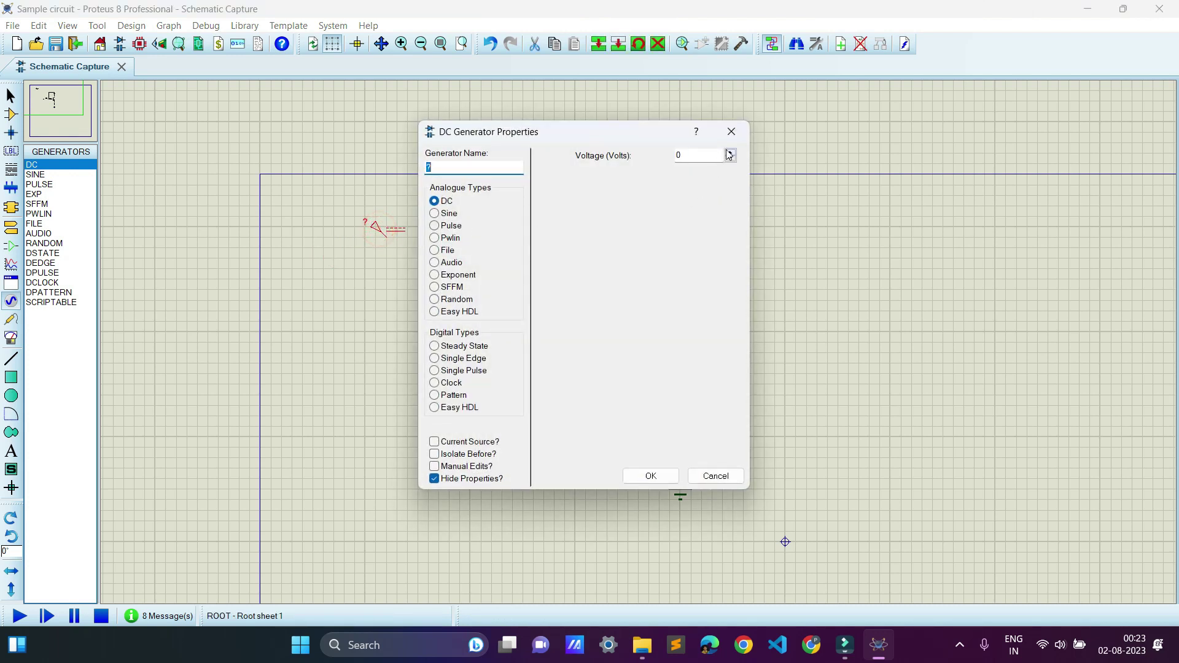
left_click(729, 152)
left_click(730, 152)
left_click(731, 153)
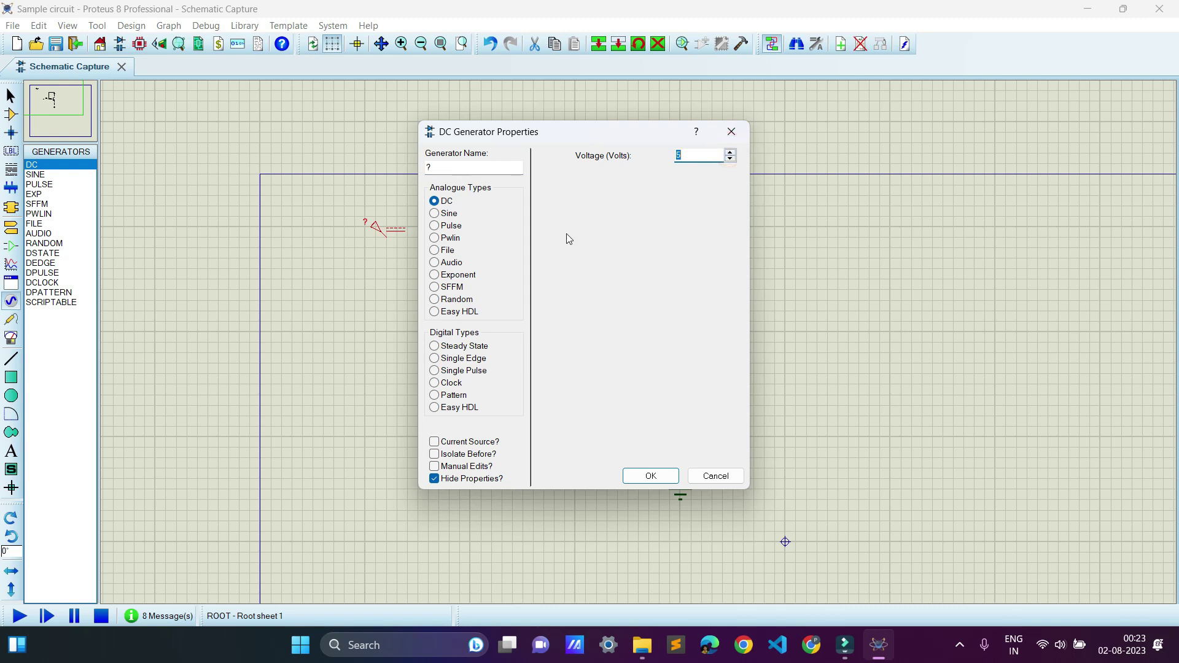
left_click(651, 477)
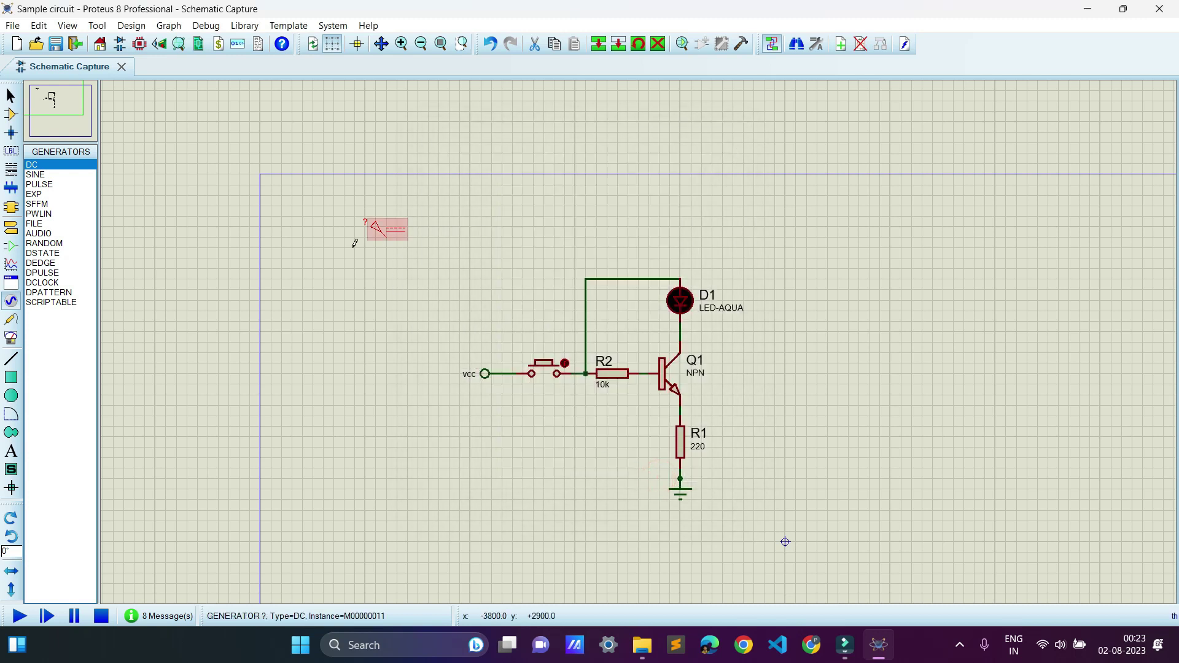
Place a DEFAULT terminal below the DC generator and wire the terminal's pin to the generator.
left_click(17, 228)
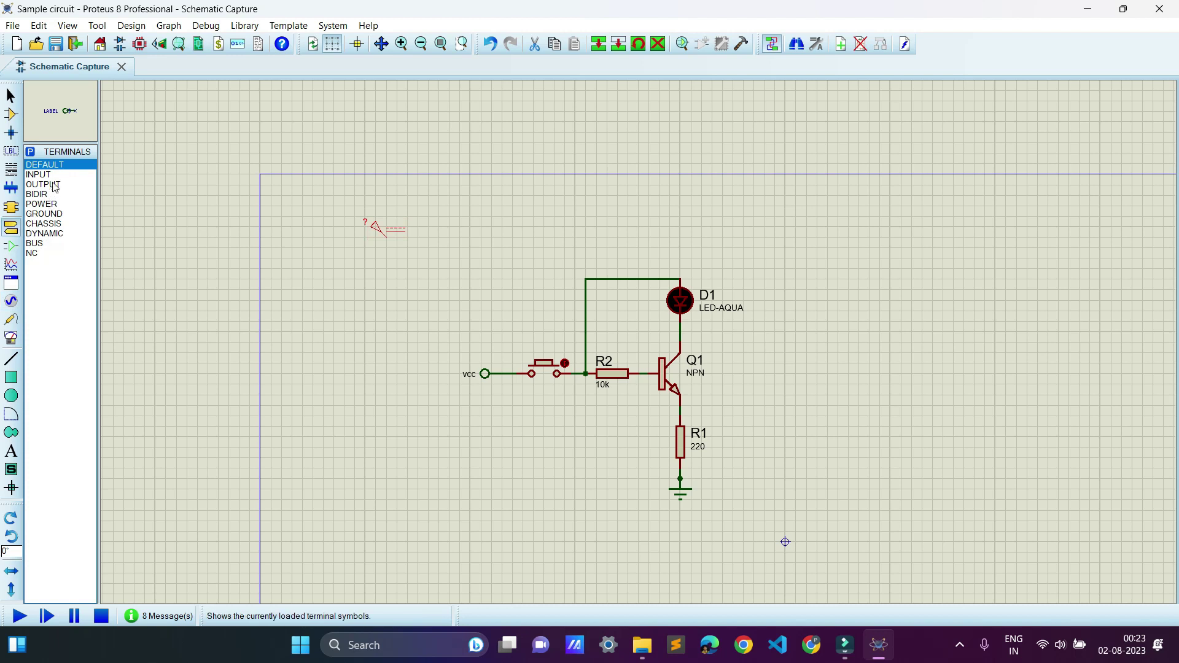
left_click(386, 291)
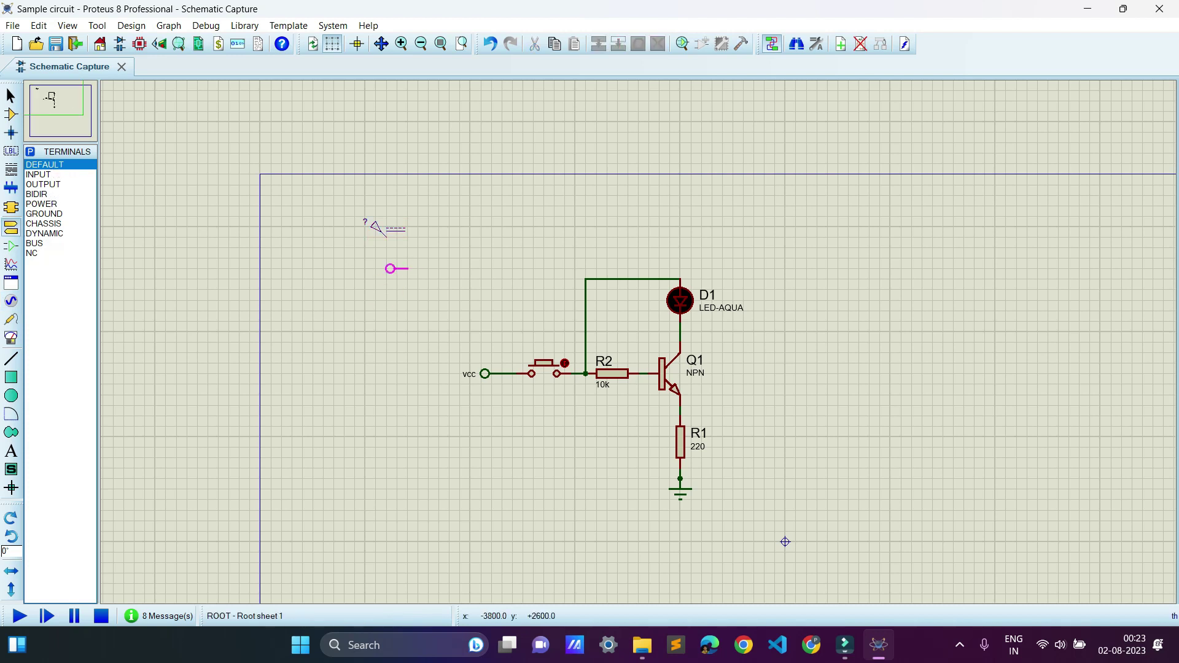
scroll(400, 264, "up", 2)
left_click(688, 357)
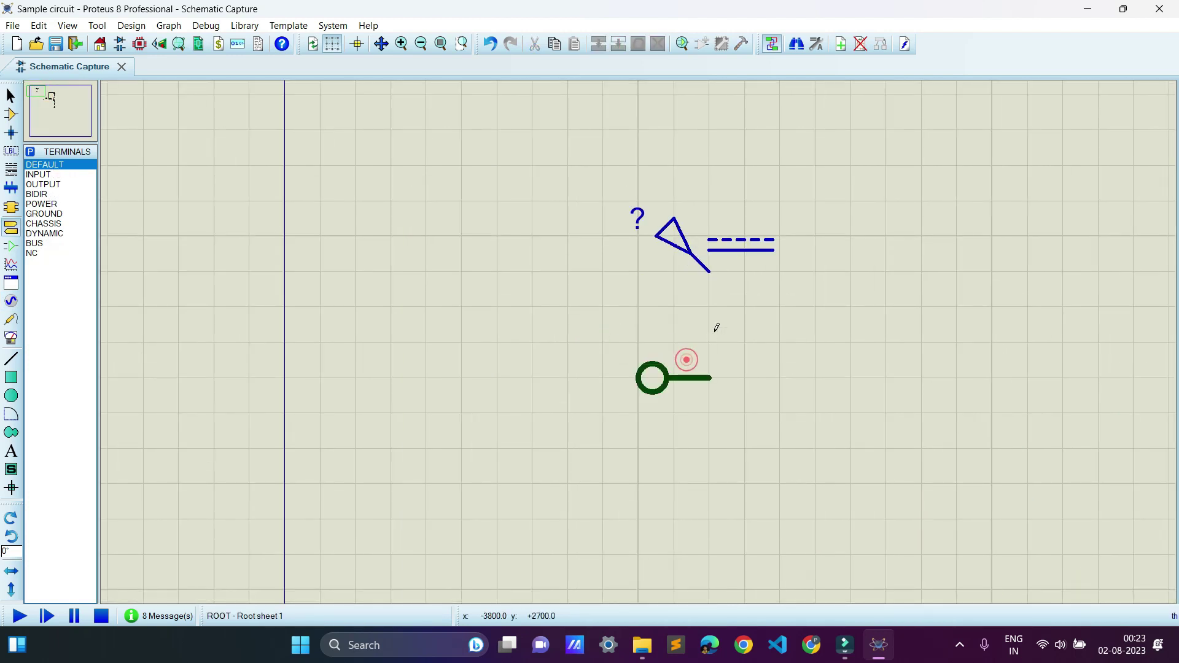
left_click(715, 275)
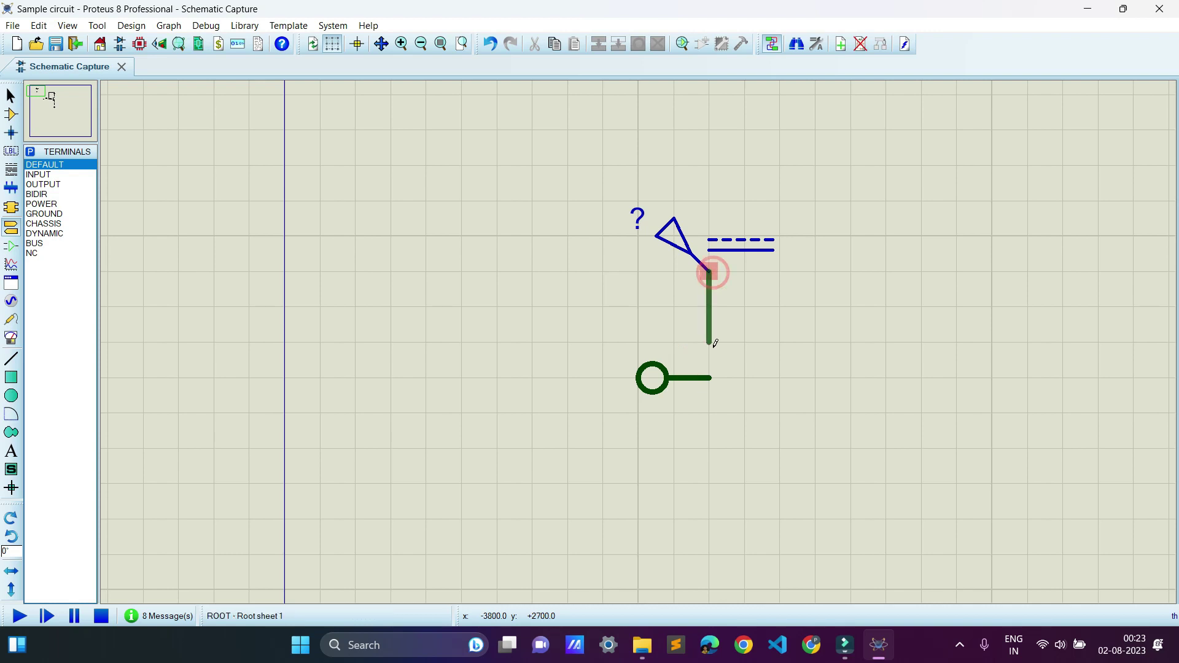
left_click(709, 378)
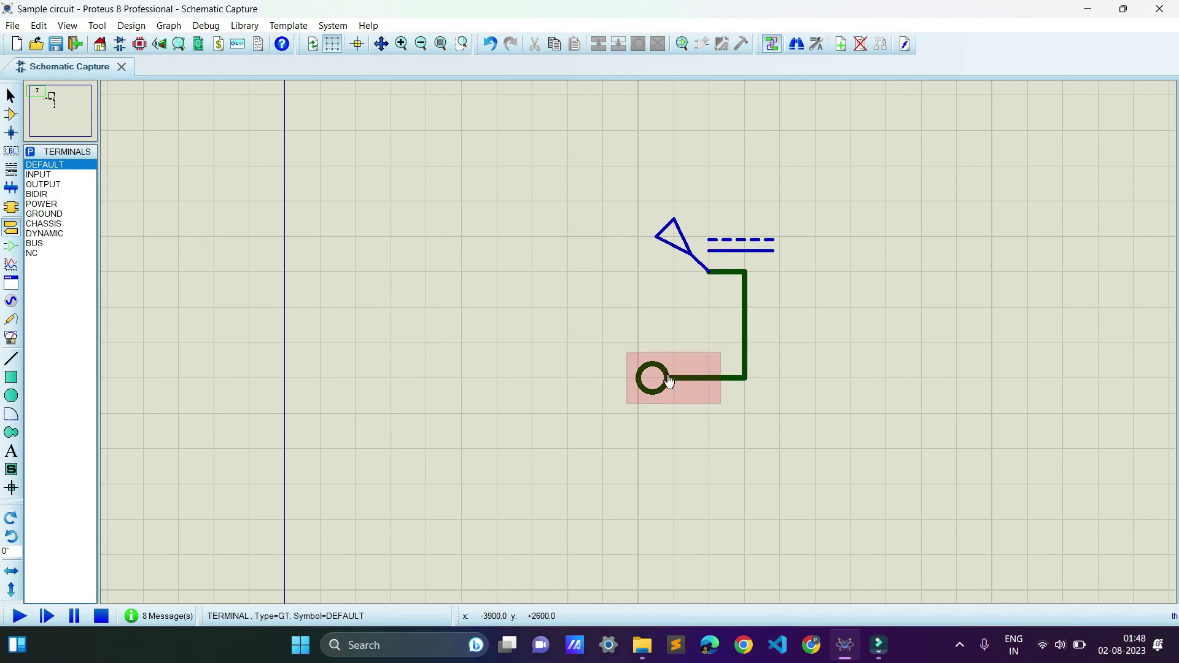
Label the terminal wired to the DC generator vcc.
left_click(670, 381)
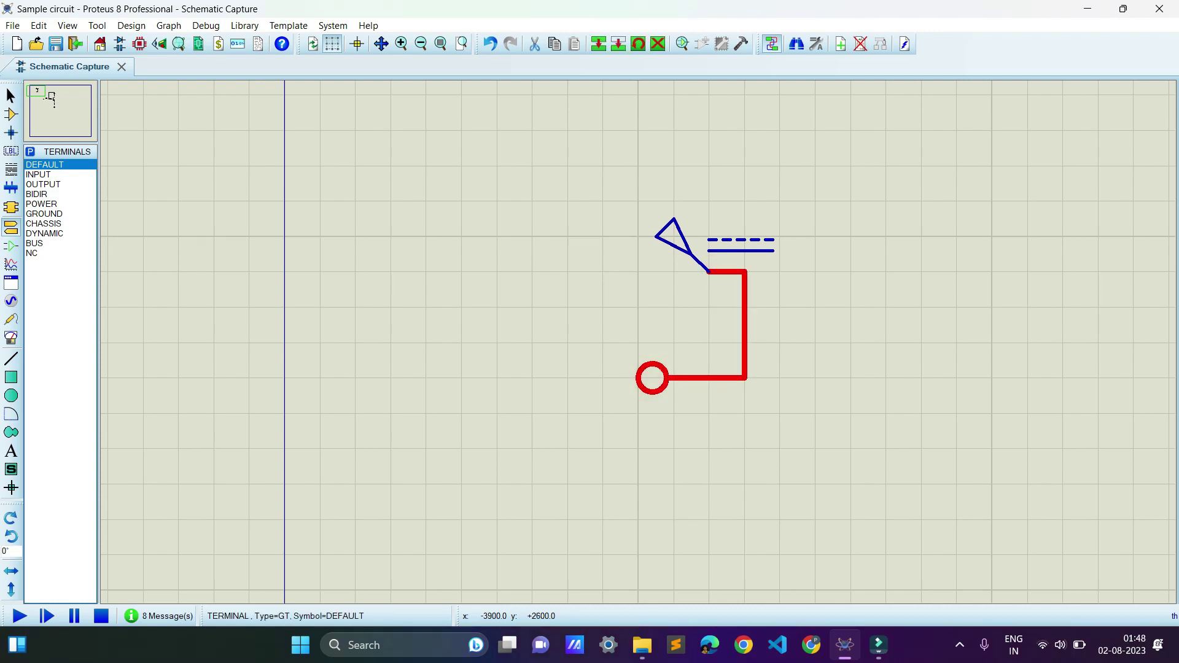
left_click(669, 376)
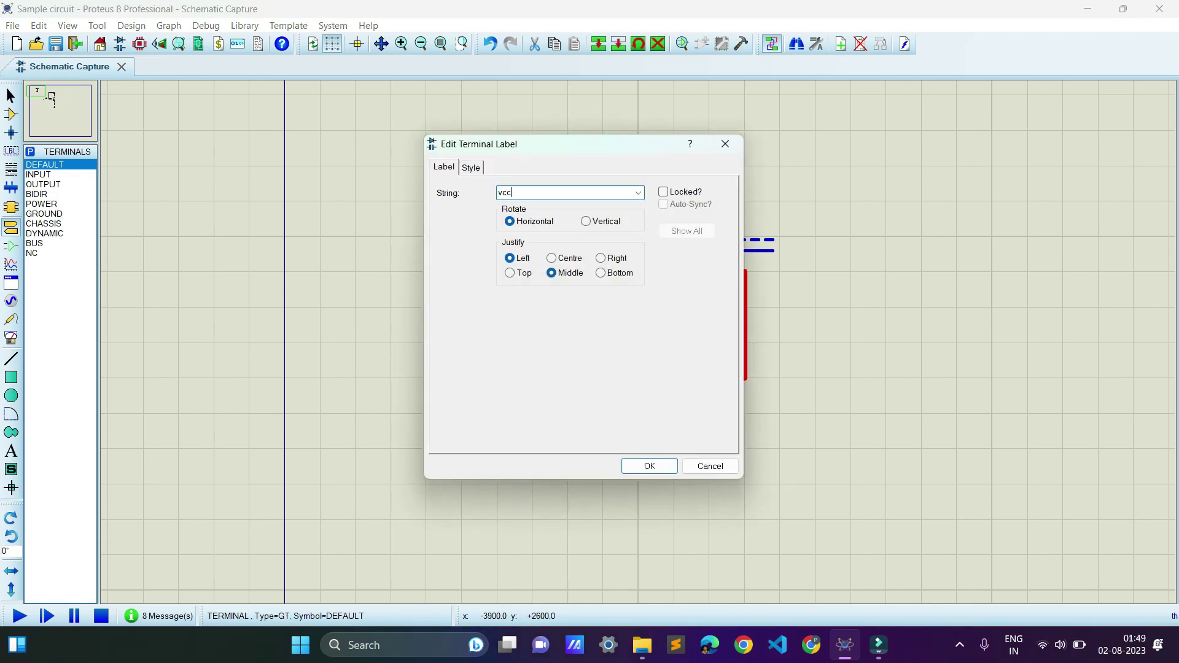
type("vcc")
key("Return")
Run the simulation with both terminals labelled vcc, operate the push button, and stop the simulation.
scroll(639, 335, "down", 1)
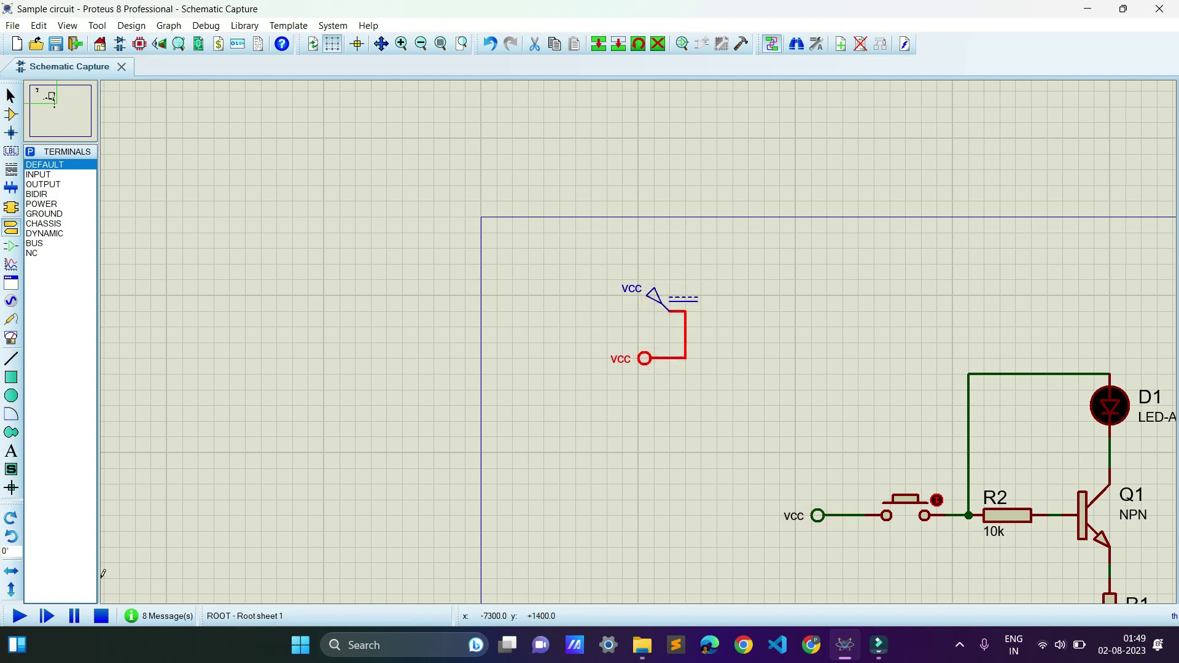
left_click(19, 616)
scroll(421, 359, "down", 1)
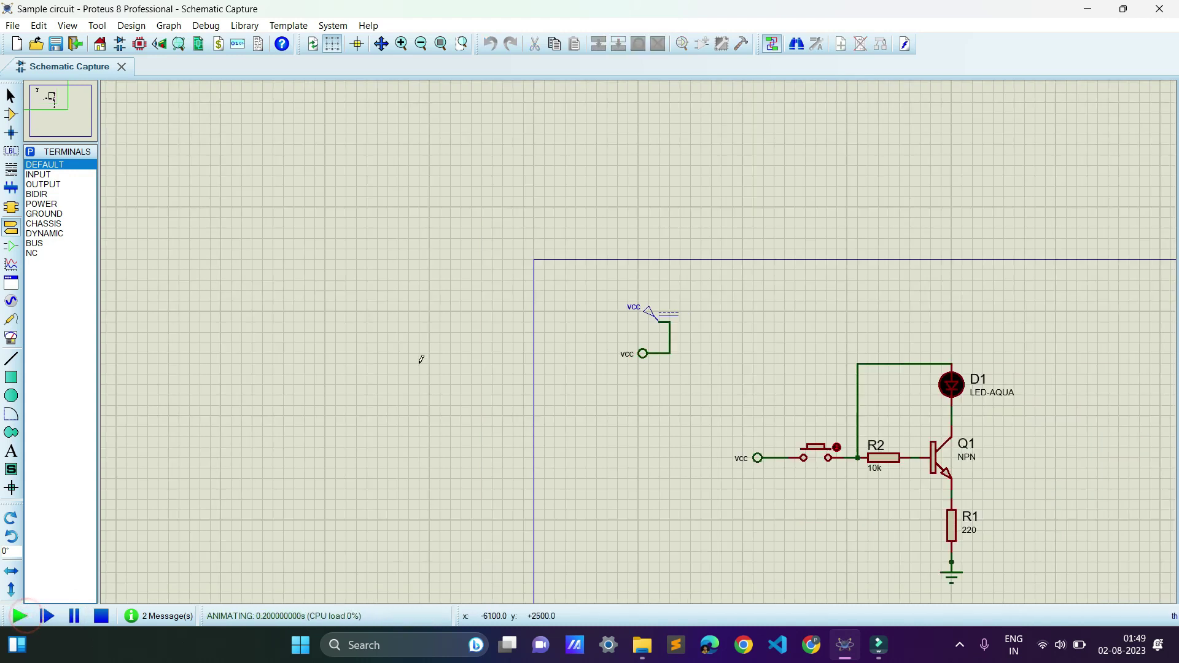
scroll(860, 419, "up", 1)
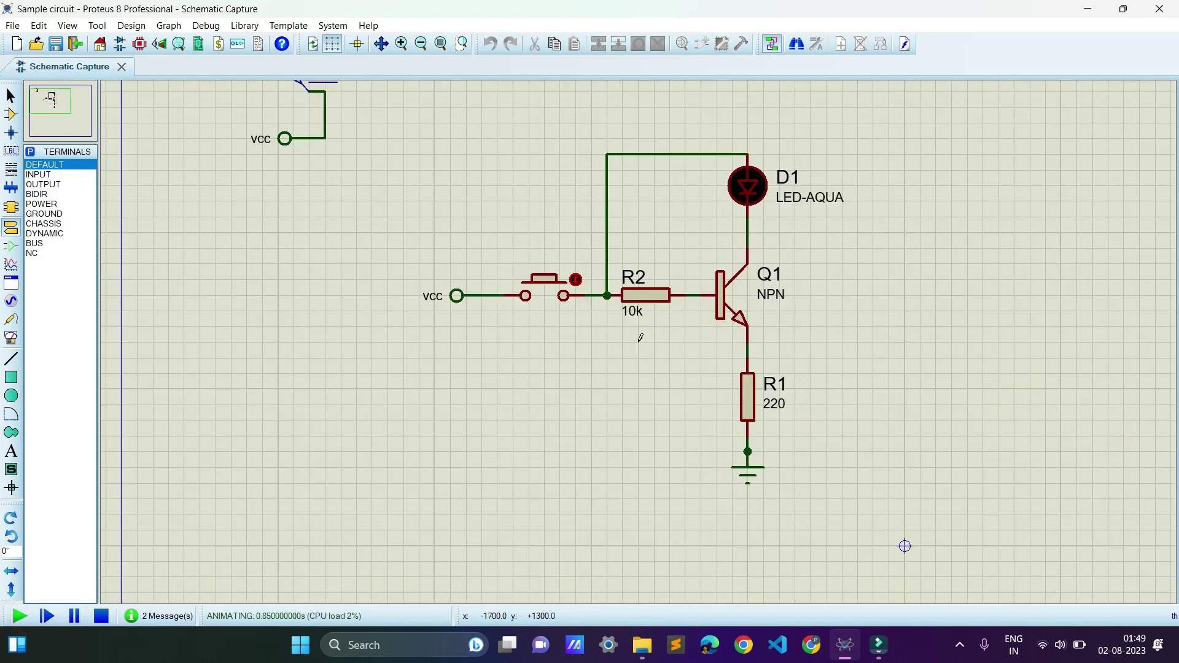
left_click(538, 292)
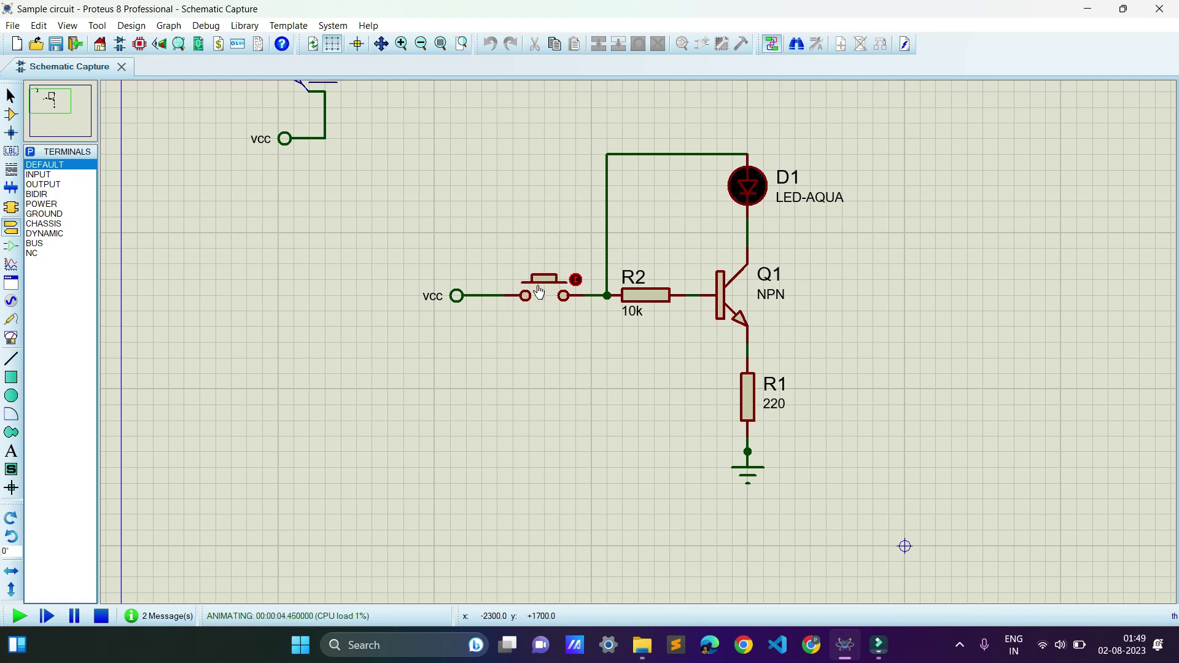
left_click(101, 617)
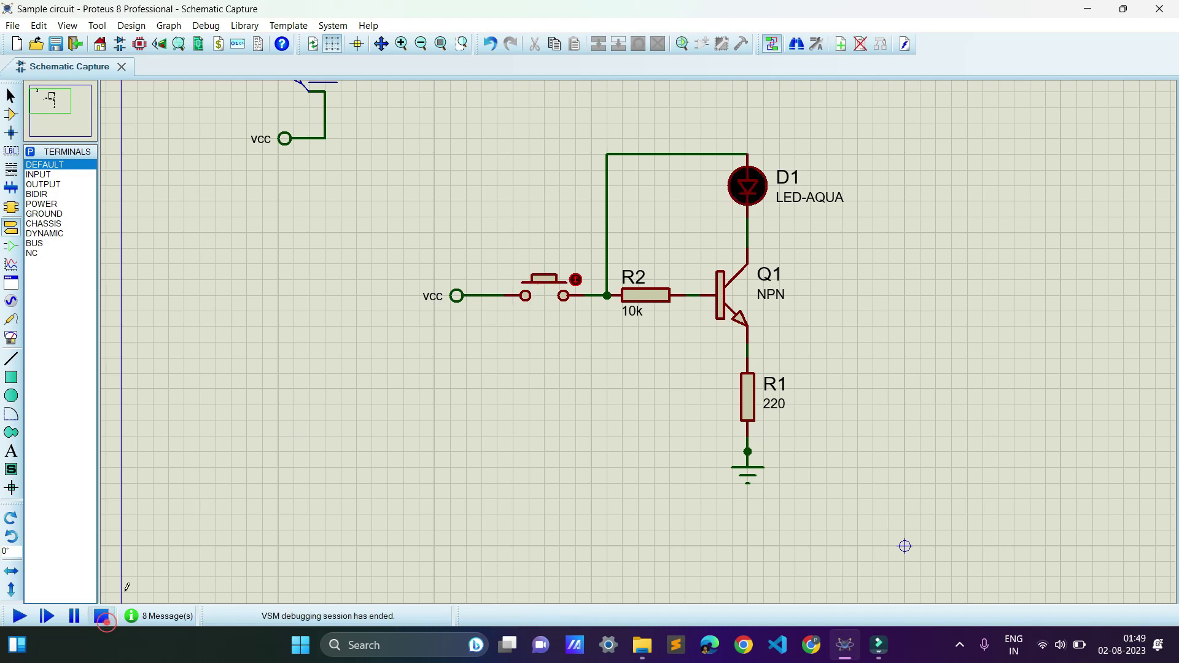
Change the label of the terminal wired to the DC generator to vcc1.
double_click(266, 148)
left_click(532, 192)
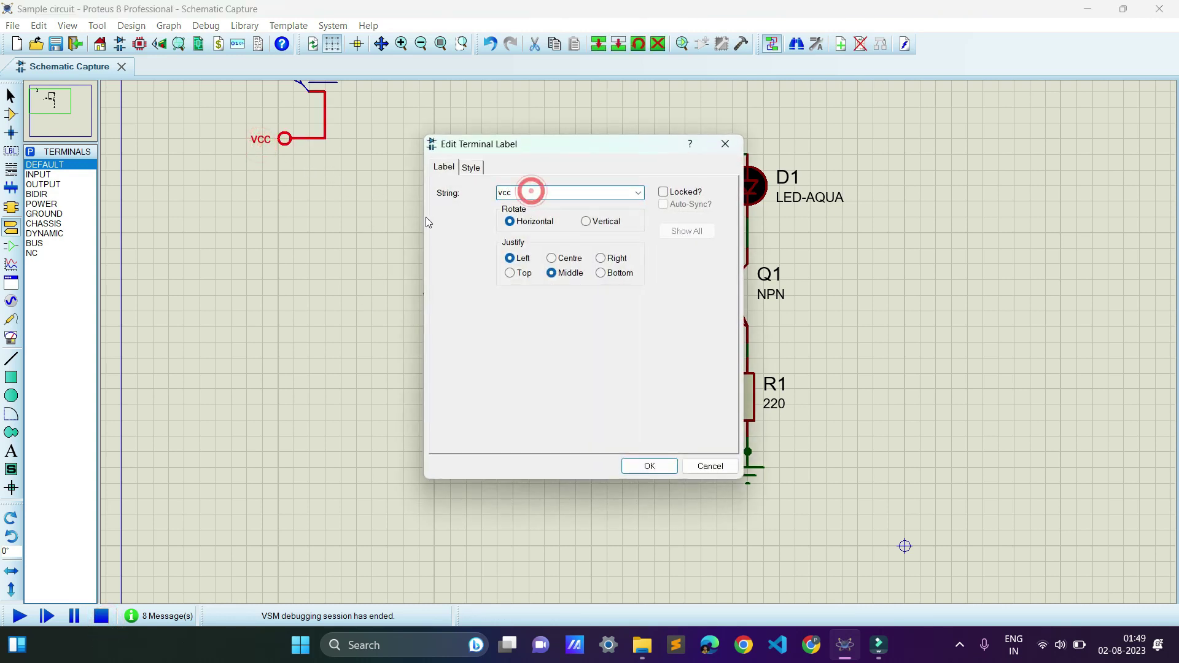
type("1")
key("Return")
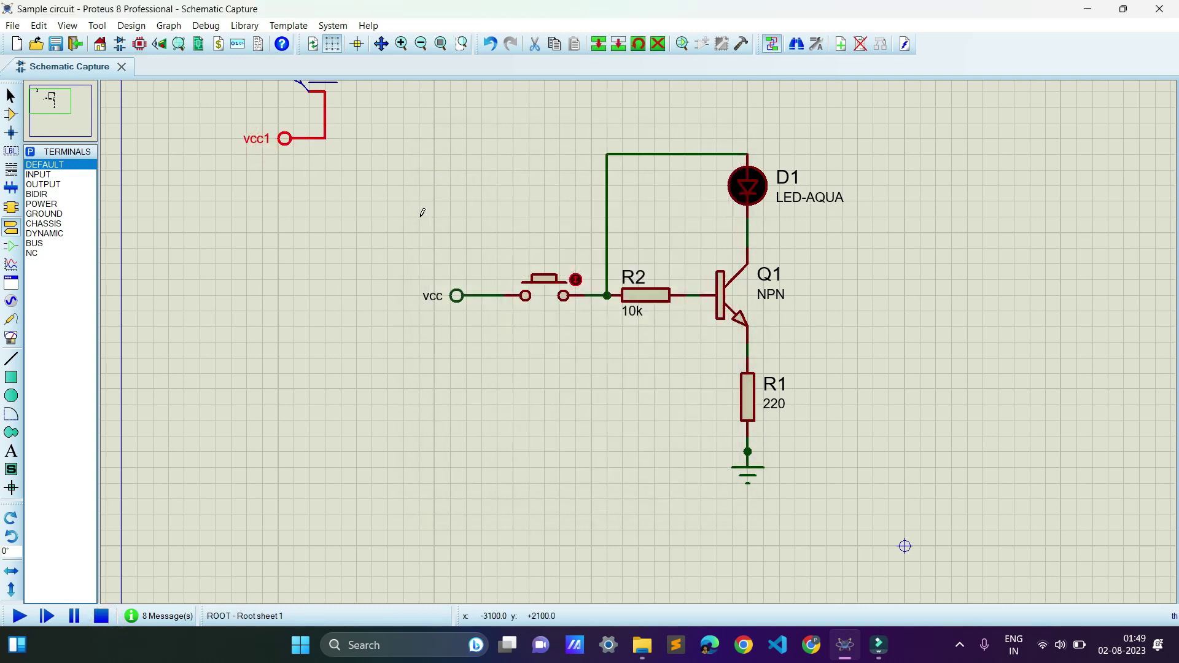
Run the simulation with only the generator's terminal relabelled, operate the push button, and stop the simulation.
left_click(23, 616)
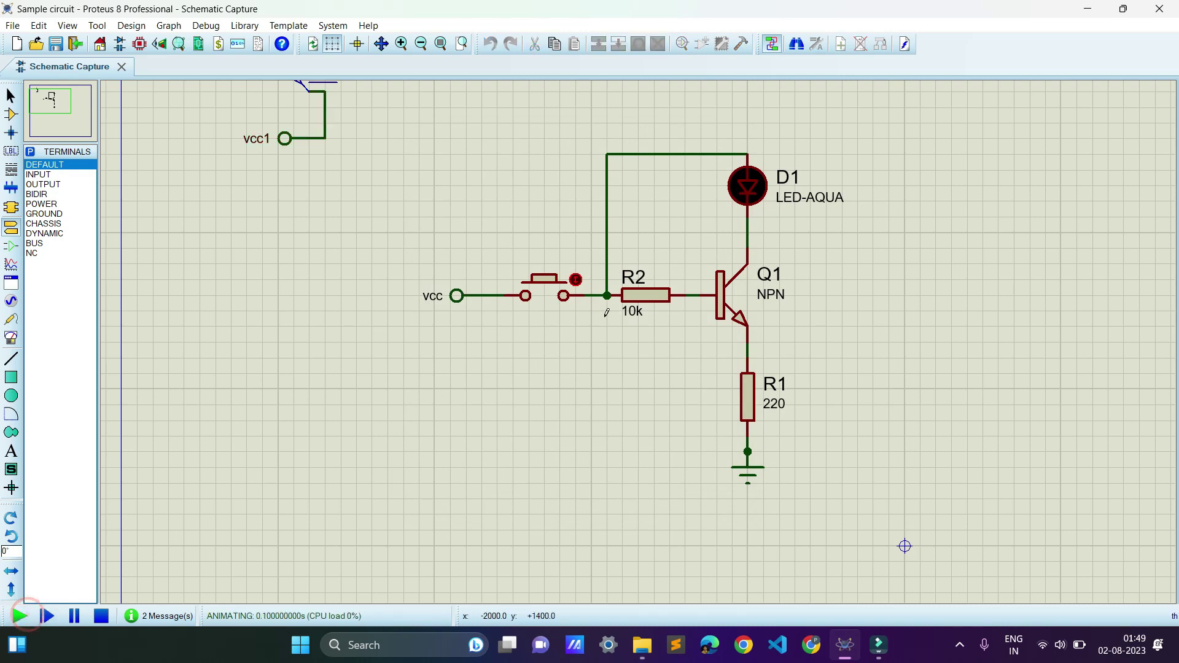
left_click(553, 292)
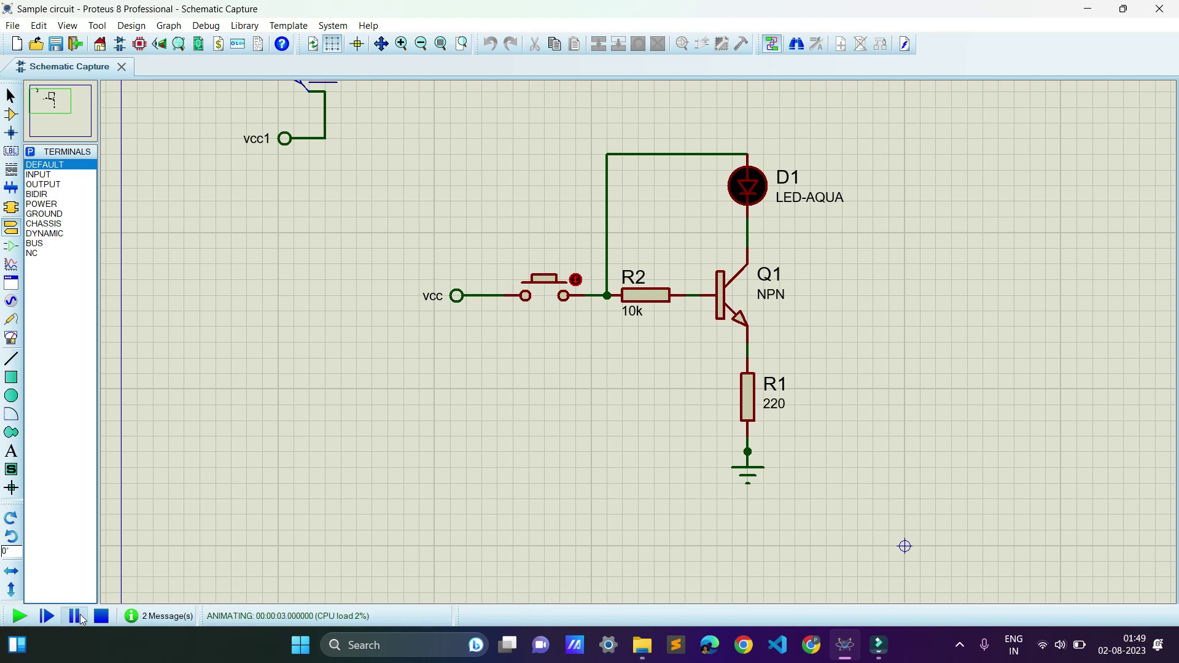
left_click(99, 618)
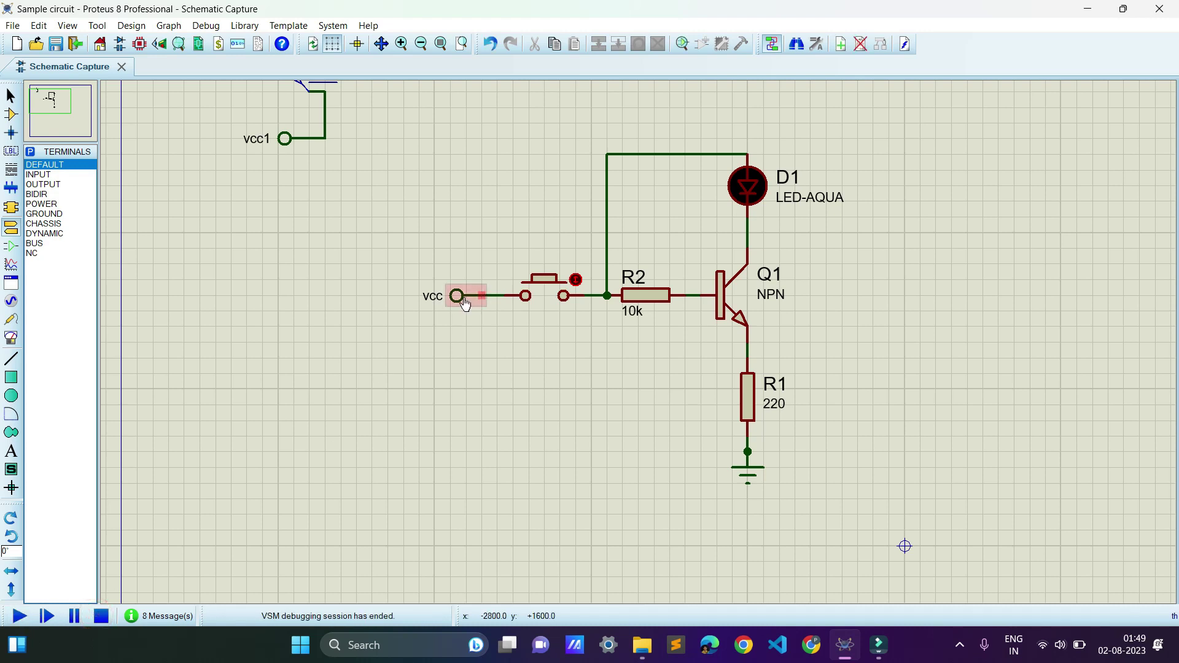
Relabel the push button's terminal vcc1 and simulate the circuit while operating the button.
double_click(443, 303)
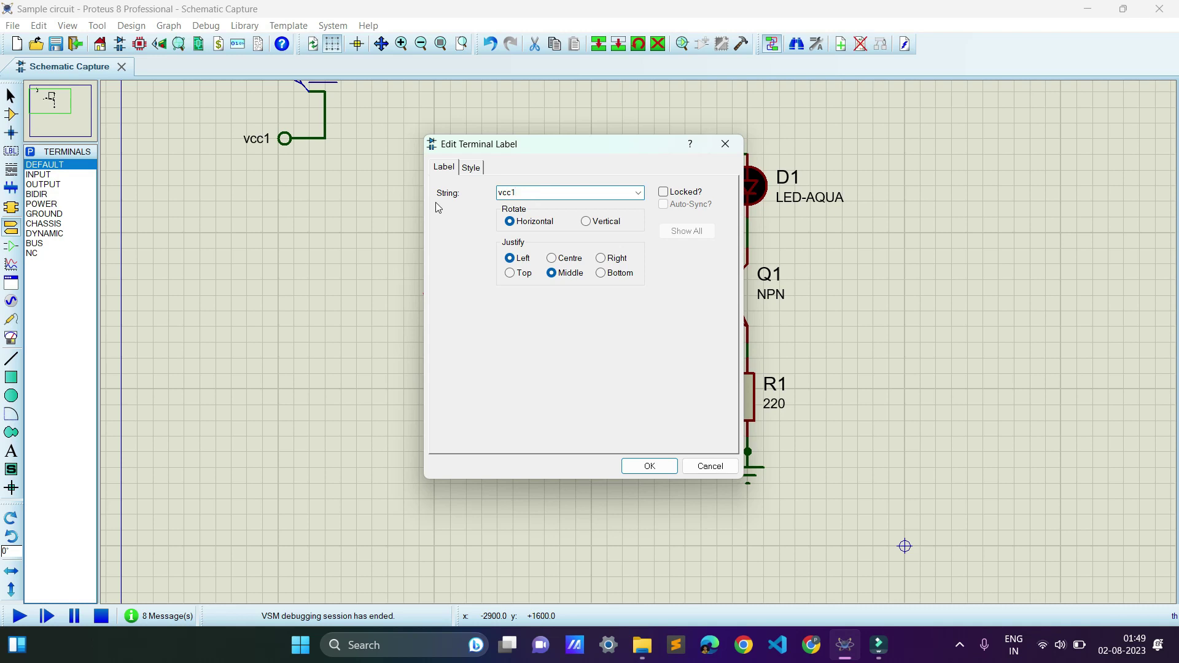
left_click(634, 467)
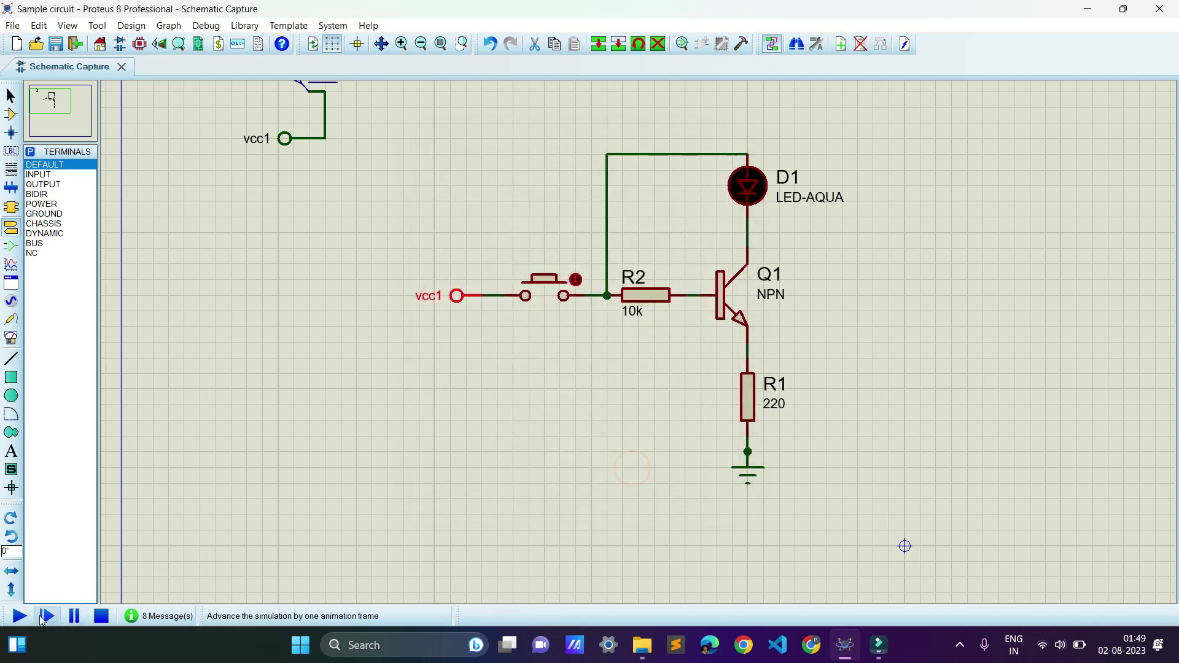
left_click(19, 616)
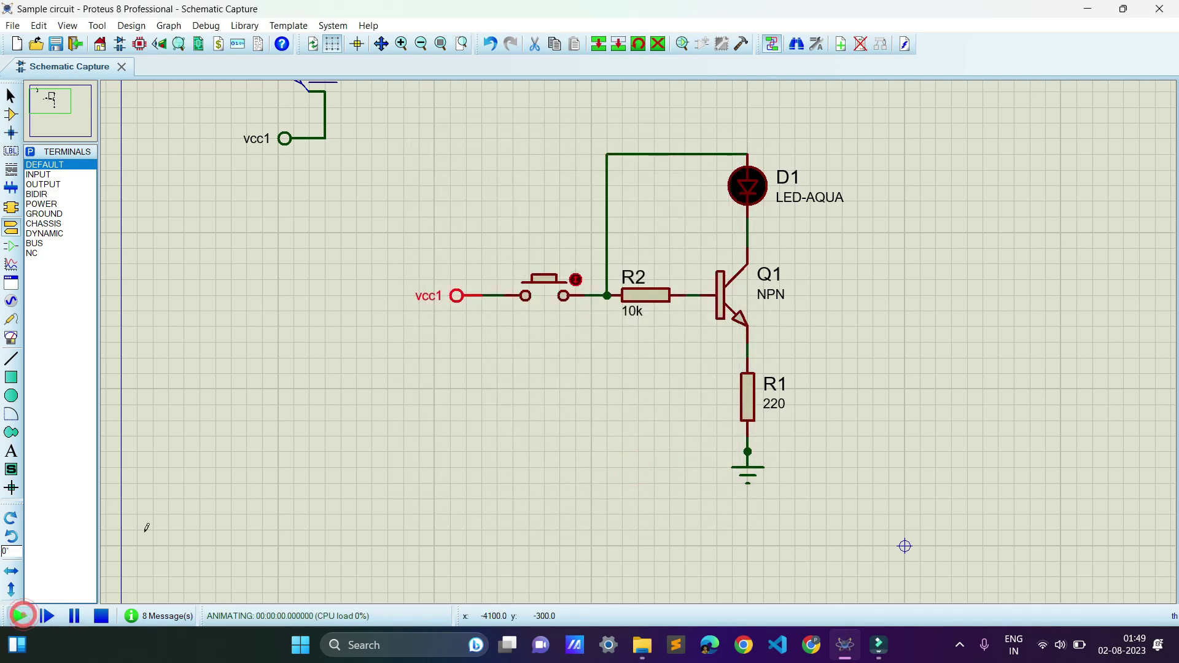
left_click(539, 290)
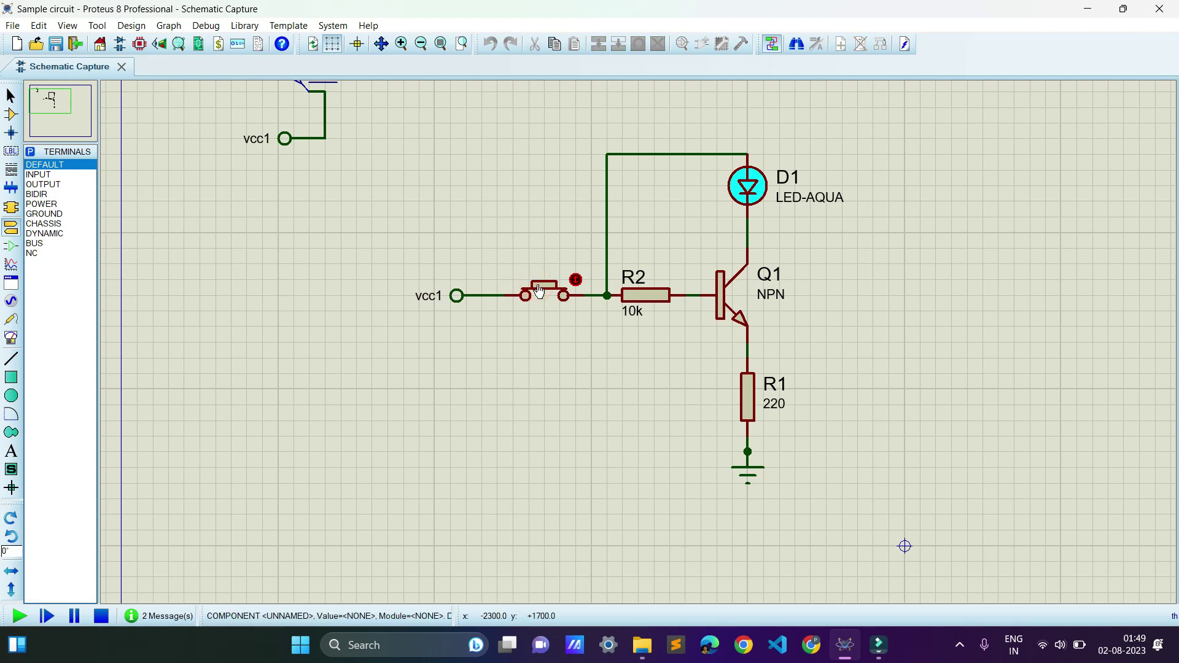
left_click(102, 616)
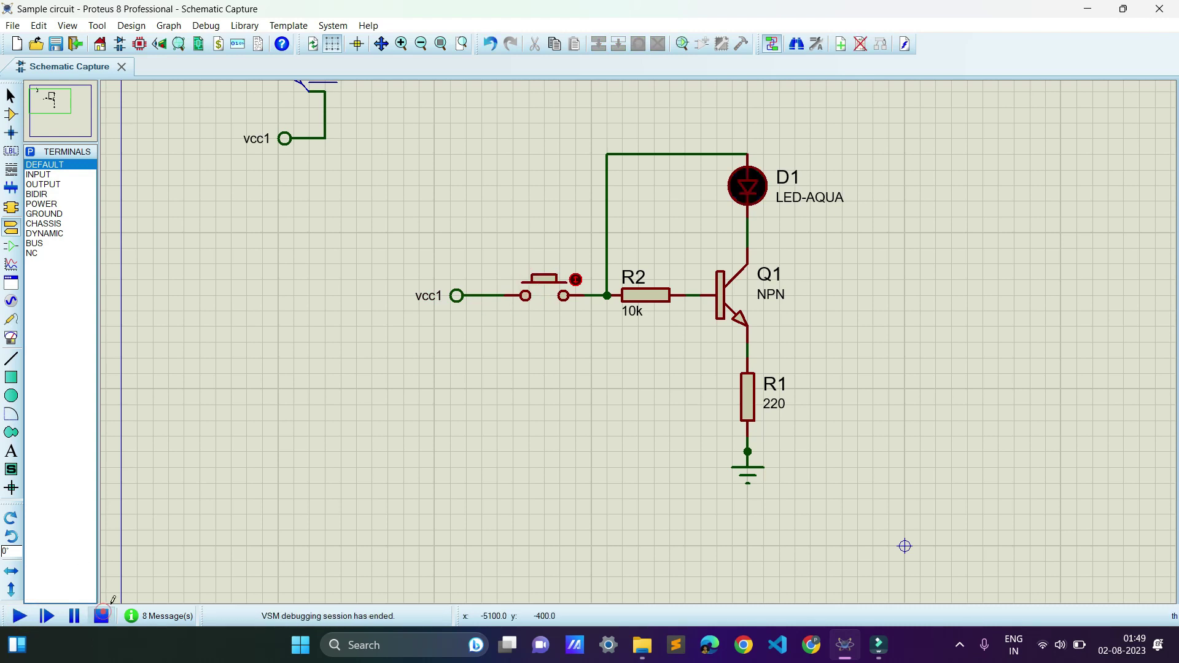
Close Proteus and open This PC in a maximized File Explorer window.
scroll(637, 337, "up", 1)
scroll(779, 293, "down", 2)
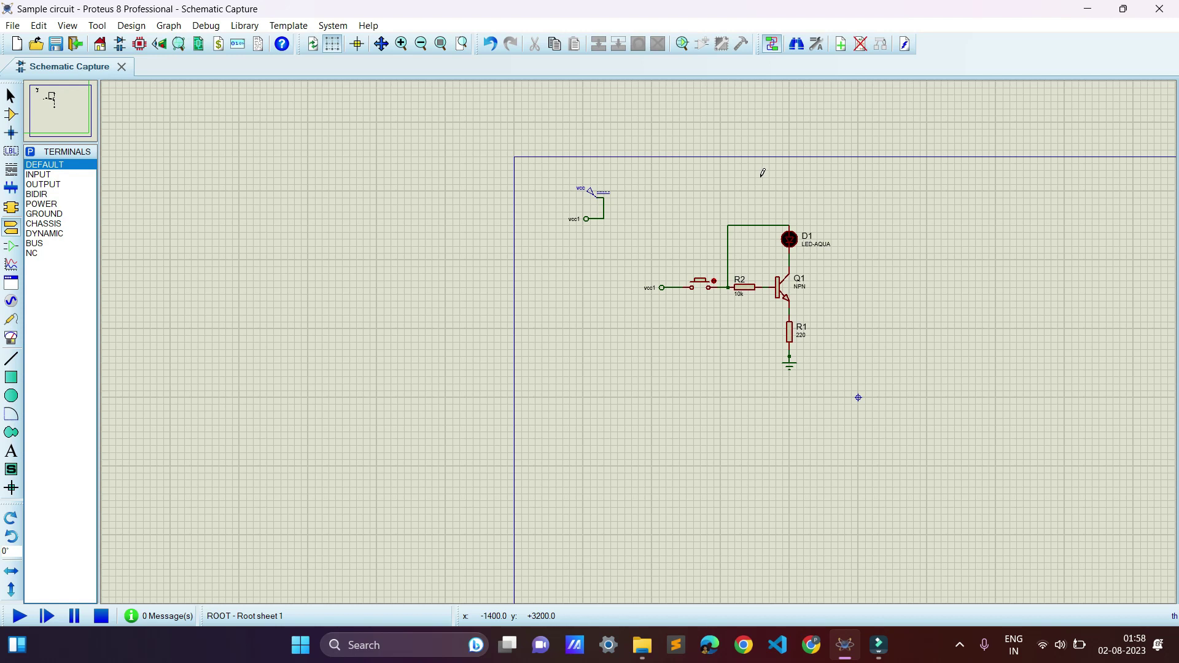
left_click(1161, 8)
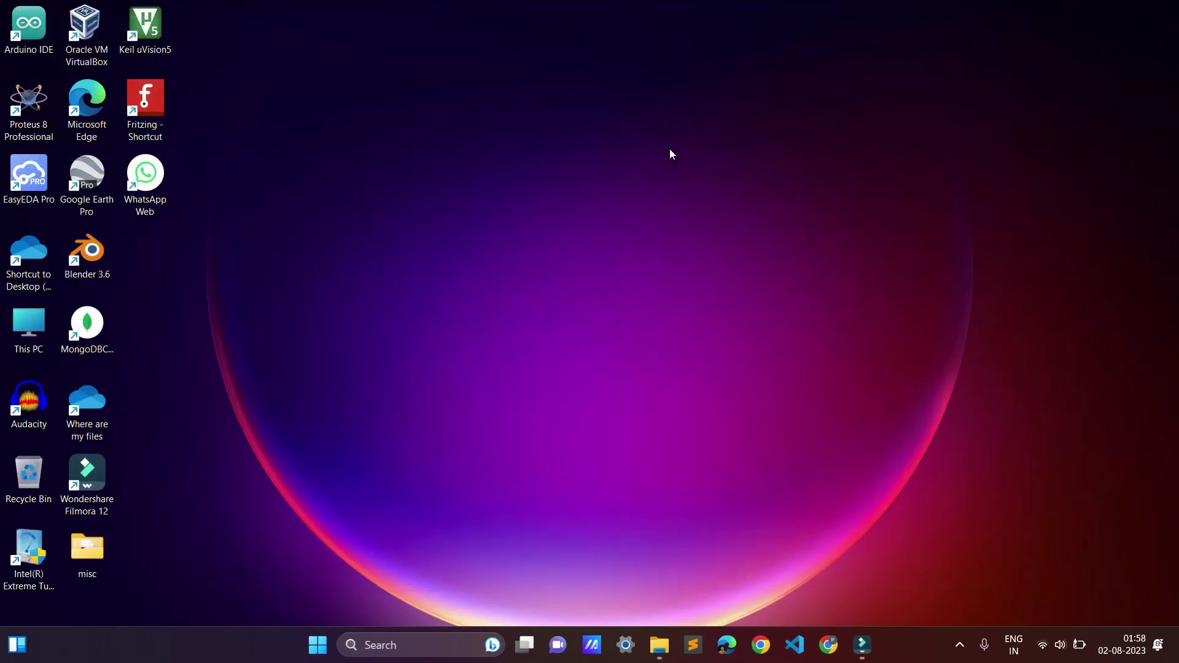
double_click(39, 335)
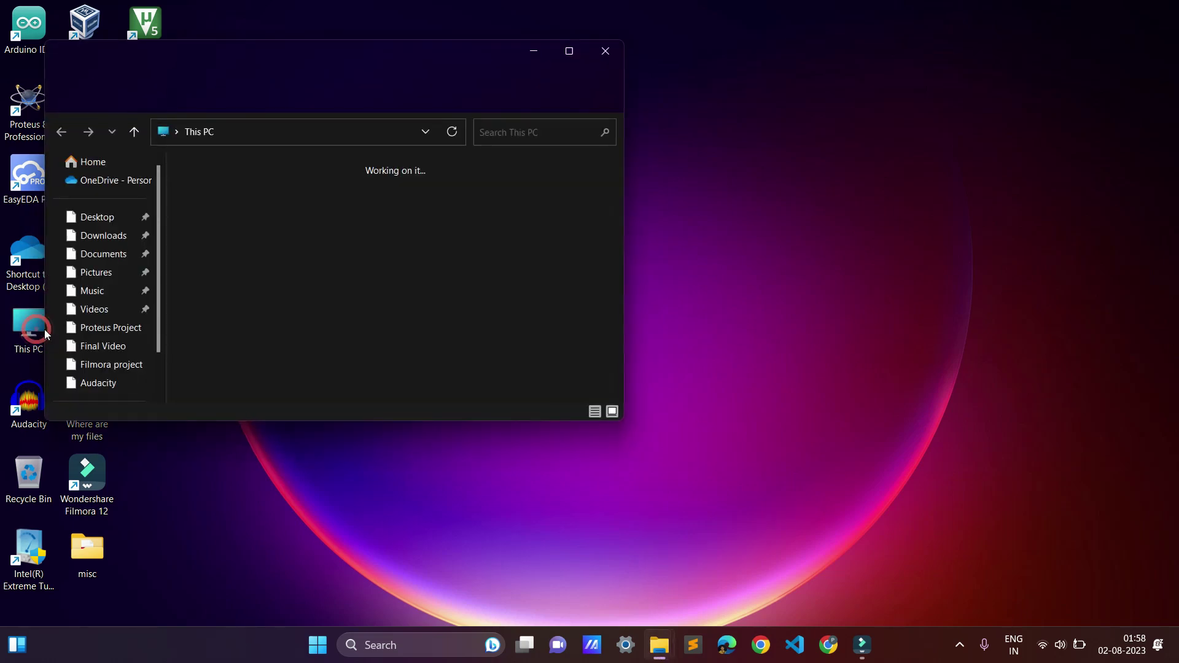
left_click(570, 51)
left_click(566, 161)
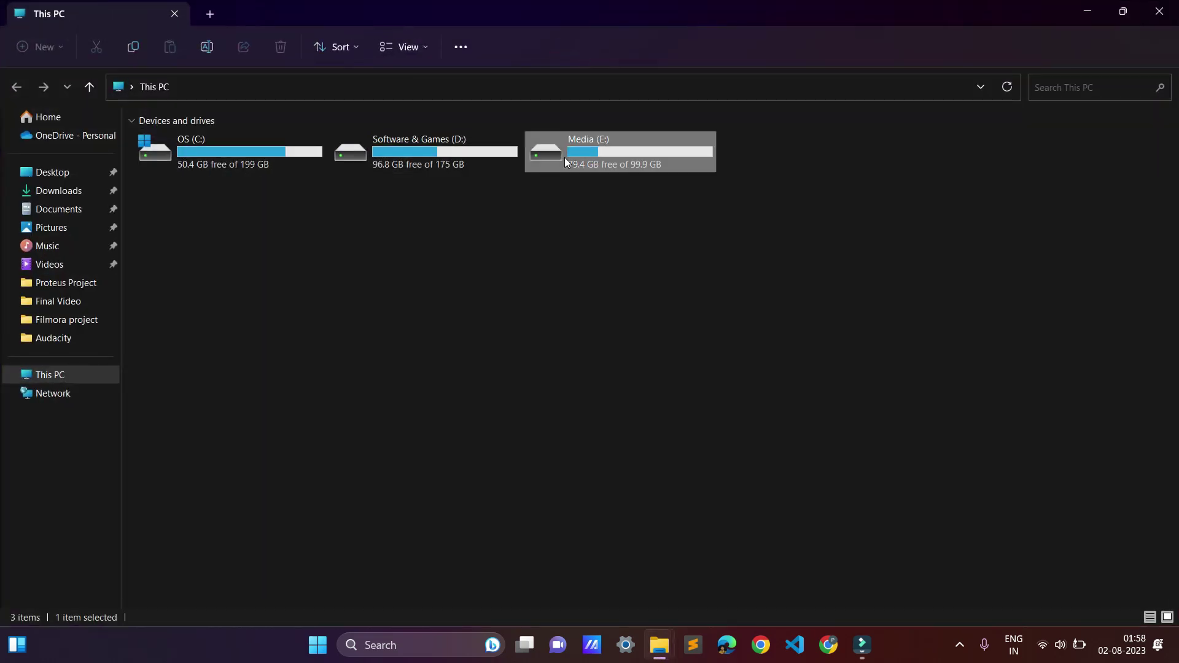
double_click(566, 162)
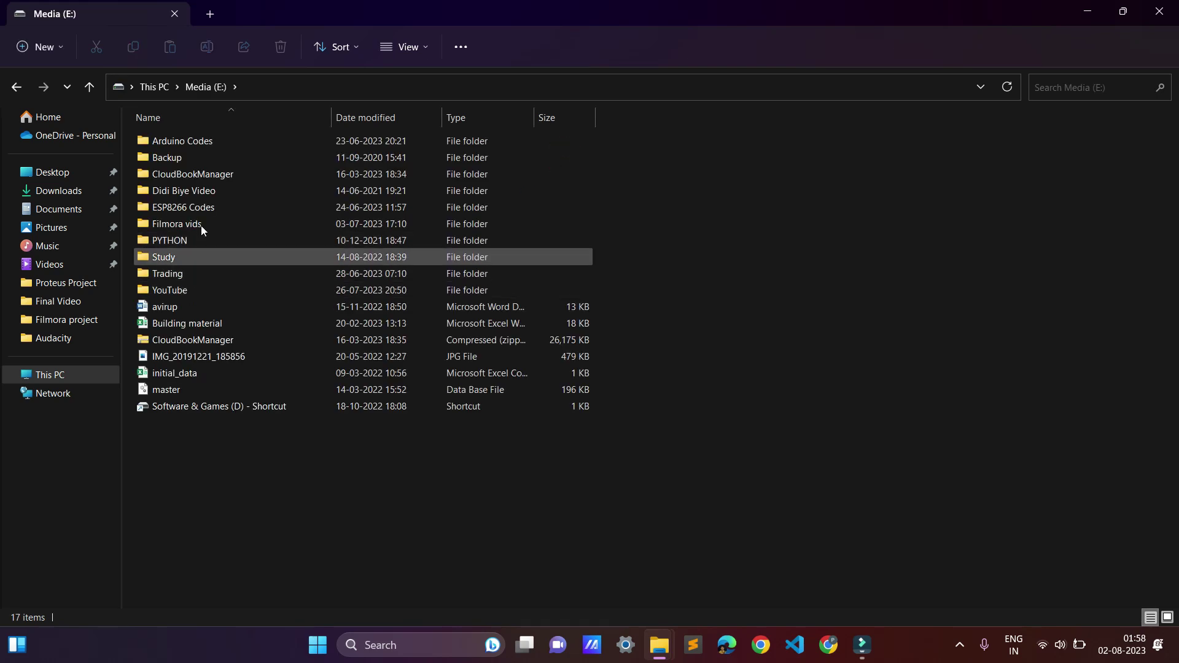
left_click(154, 87)
Open the Sample circuit project from the Proteus Project folder on the Software & Games (D:) drive.
left_click(447, 166)
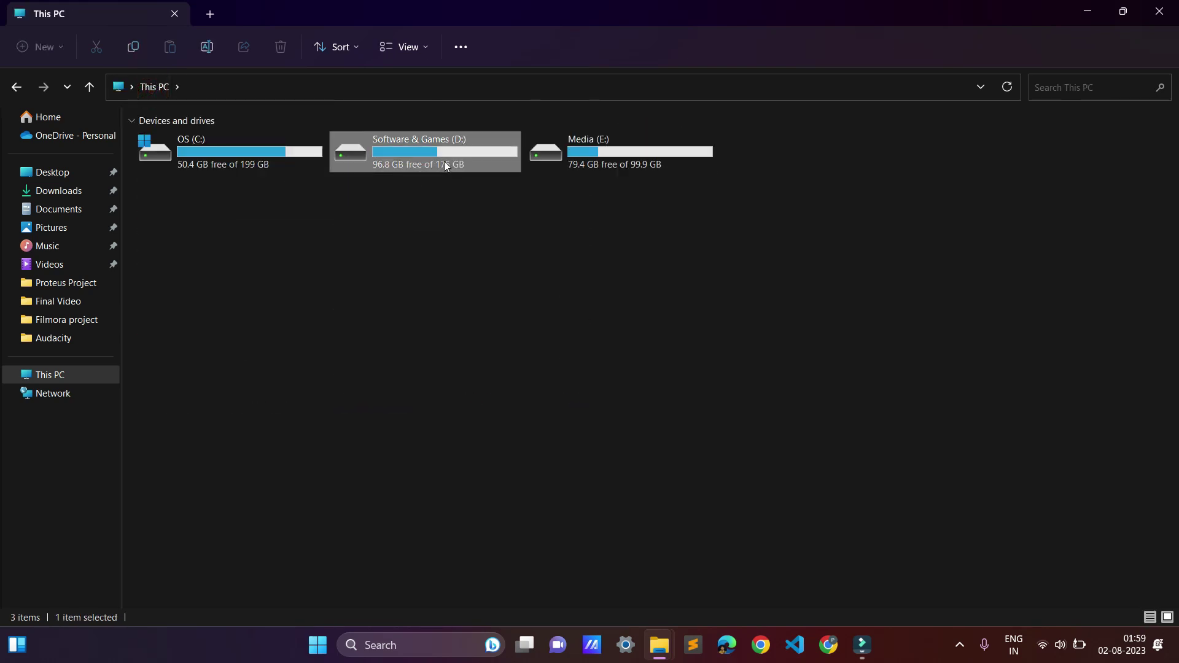
double_click(446, 166)
double_click(211, 427)
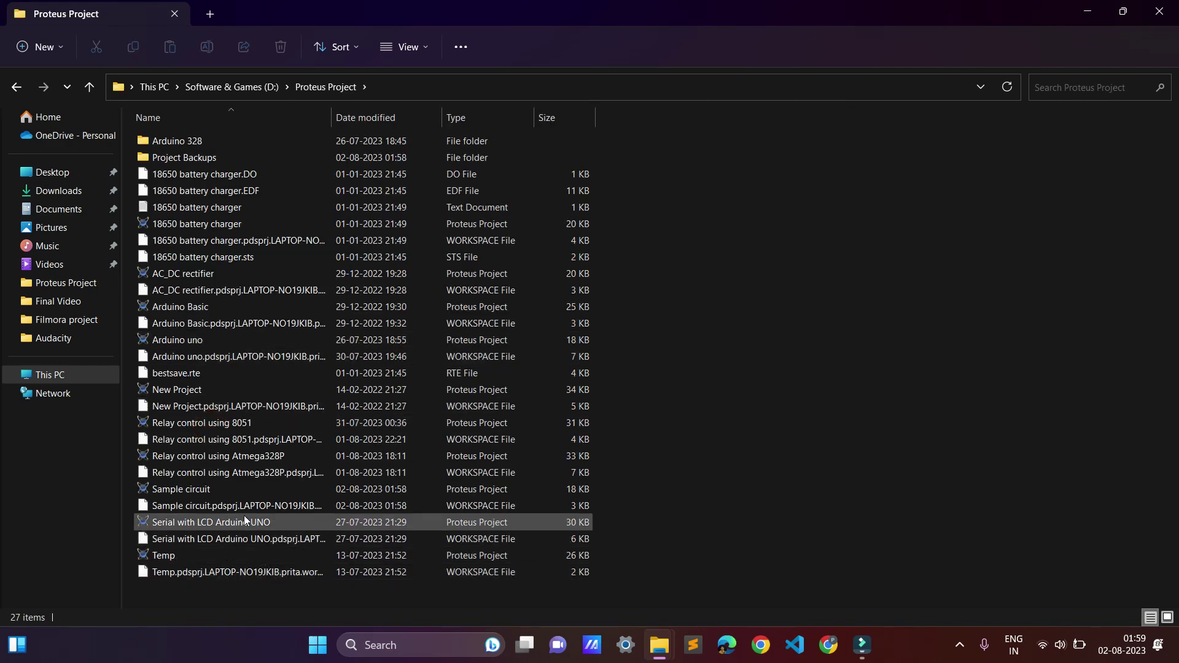
left_click(217, 492)
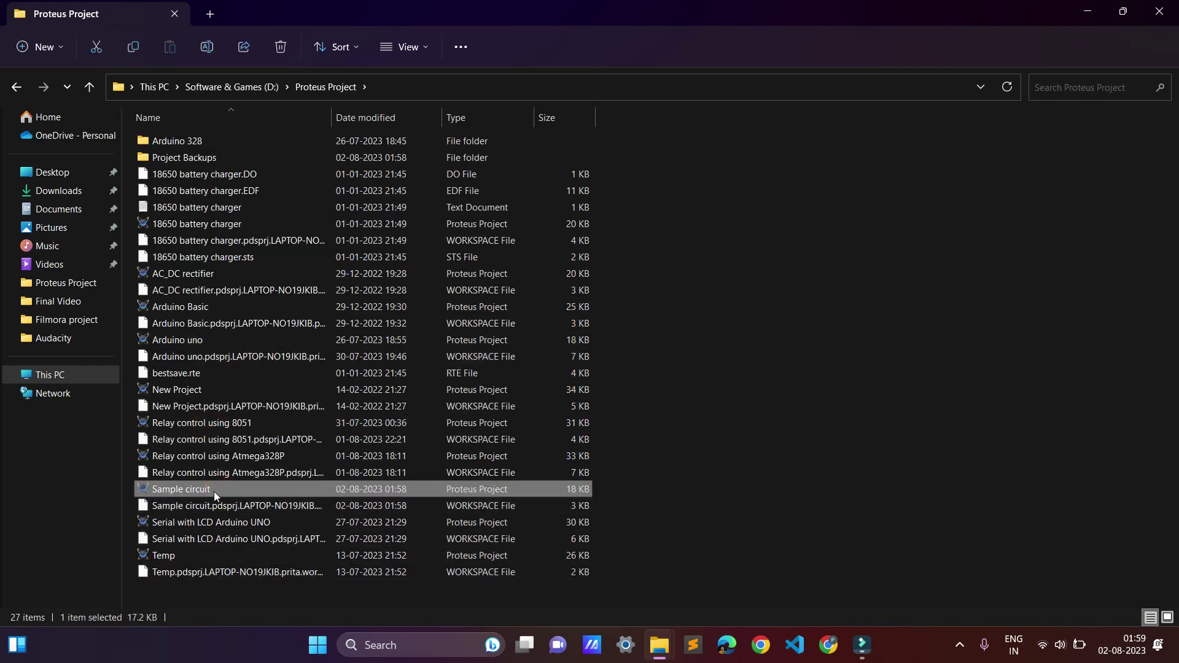
double_click(214, 490)
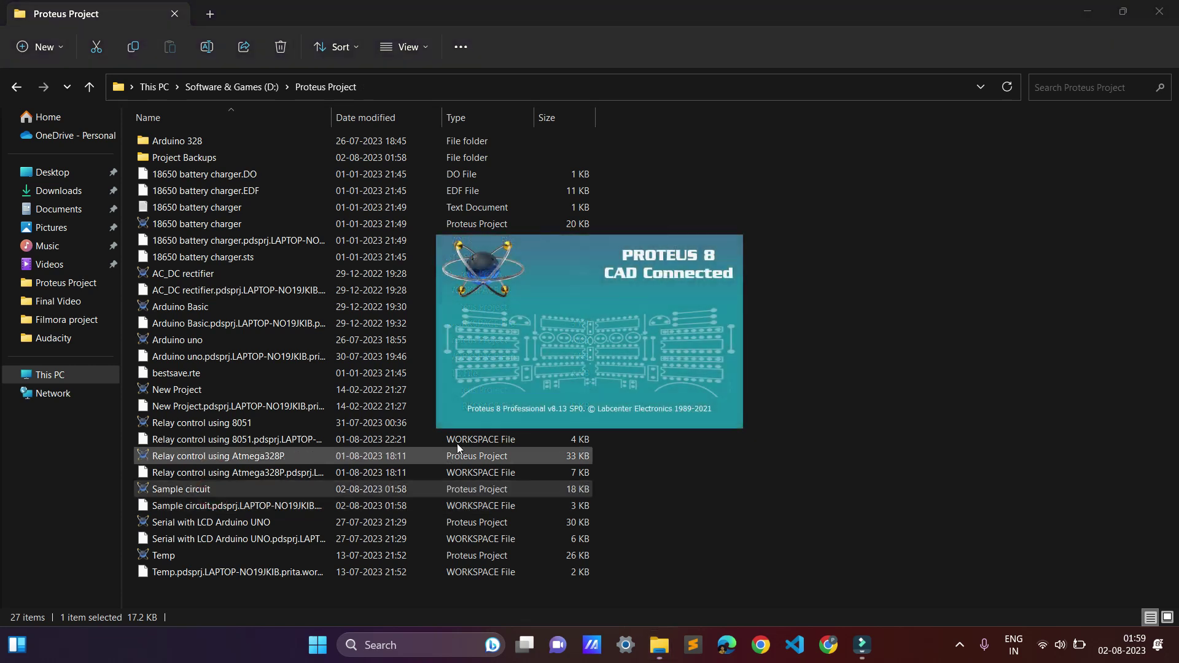